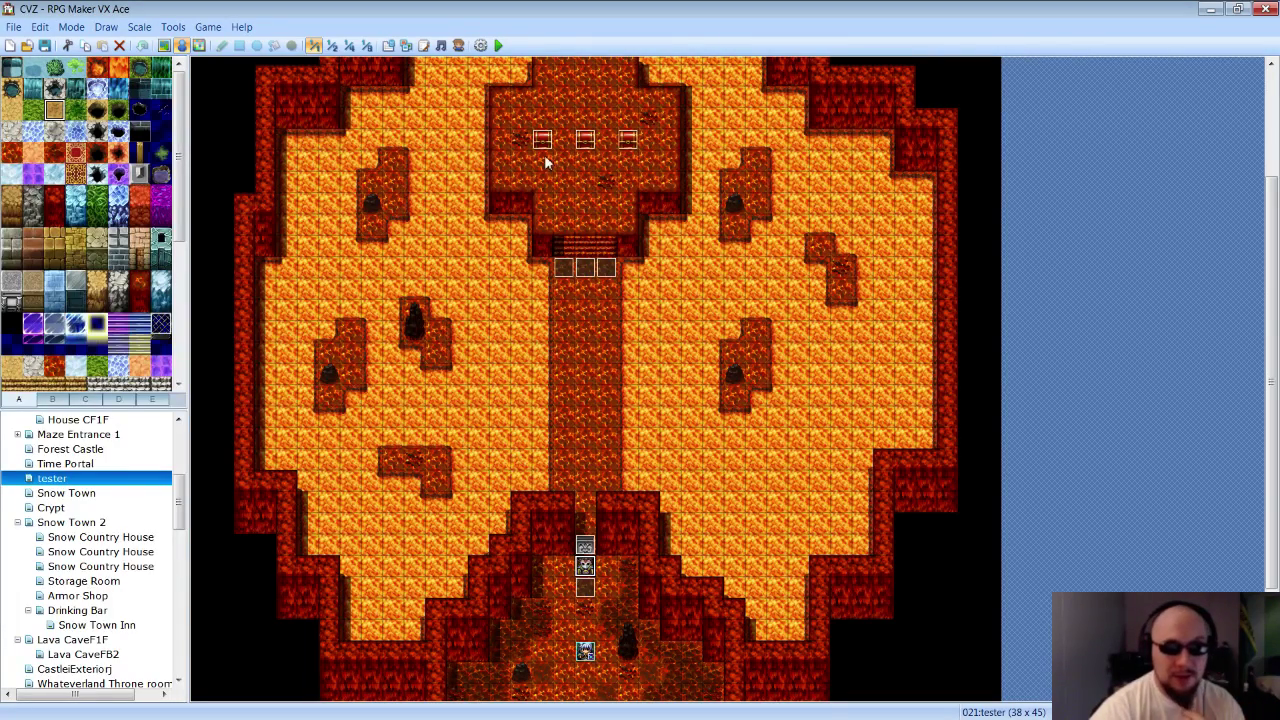
Open the event on the tile just below the masked guard for editing and inspect its trigger options.
{"action": "right_click", "coordinate": [588, 592]}
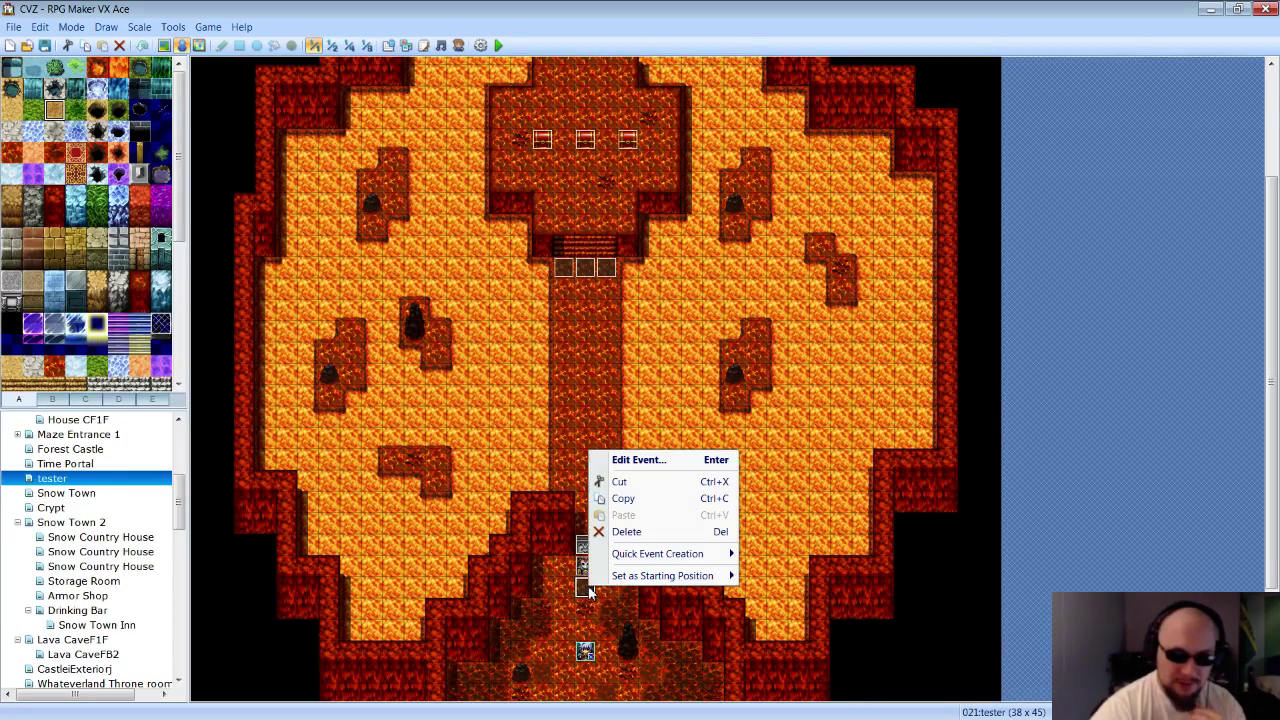
{"action": "left_click", "coordinate": [582, 596]}
{"action": "right_click", "coordinate": [578, 590]}
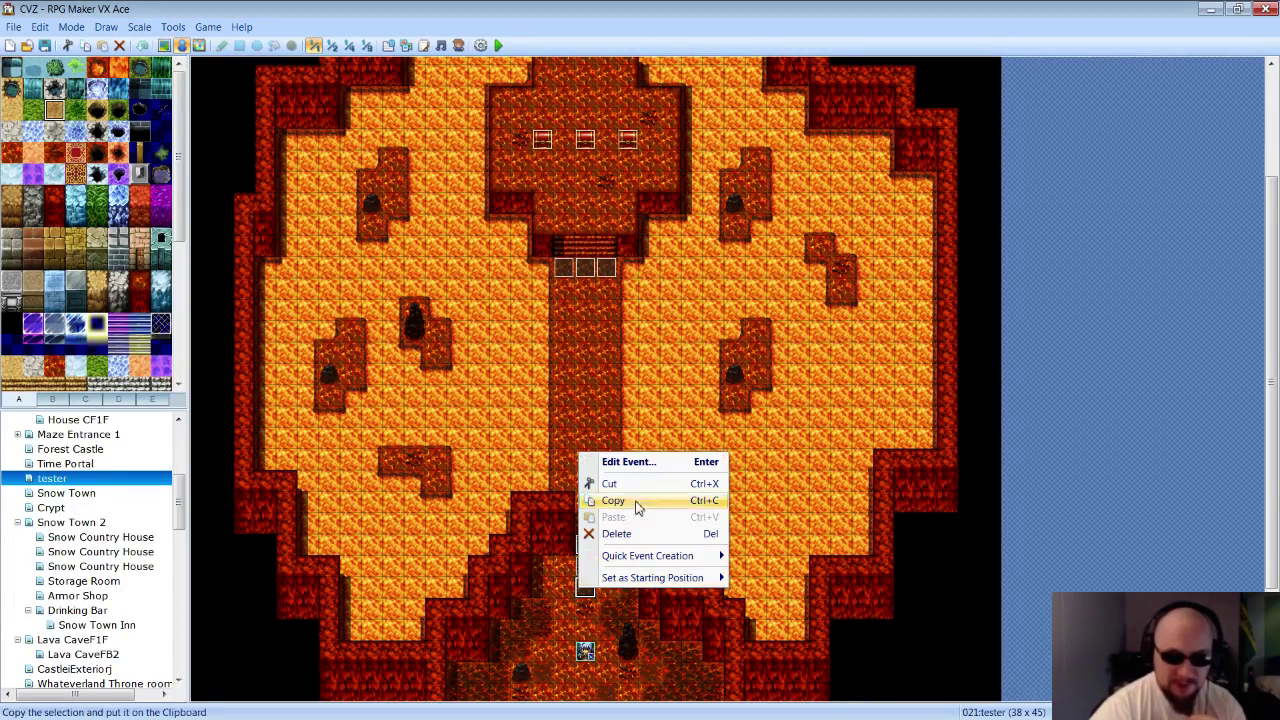
{"action": "left_click", "coordinate": [626, 462]}
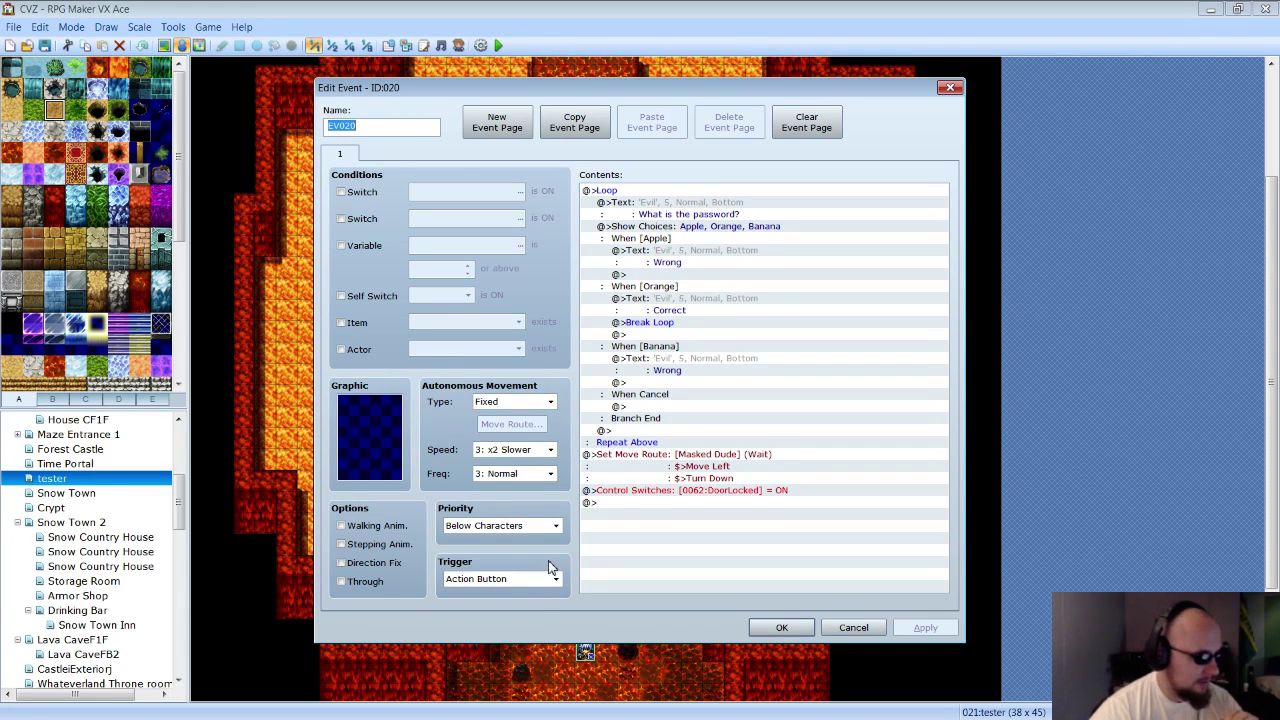
{"action": "left_click", "coordinate": [510, 580]}
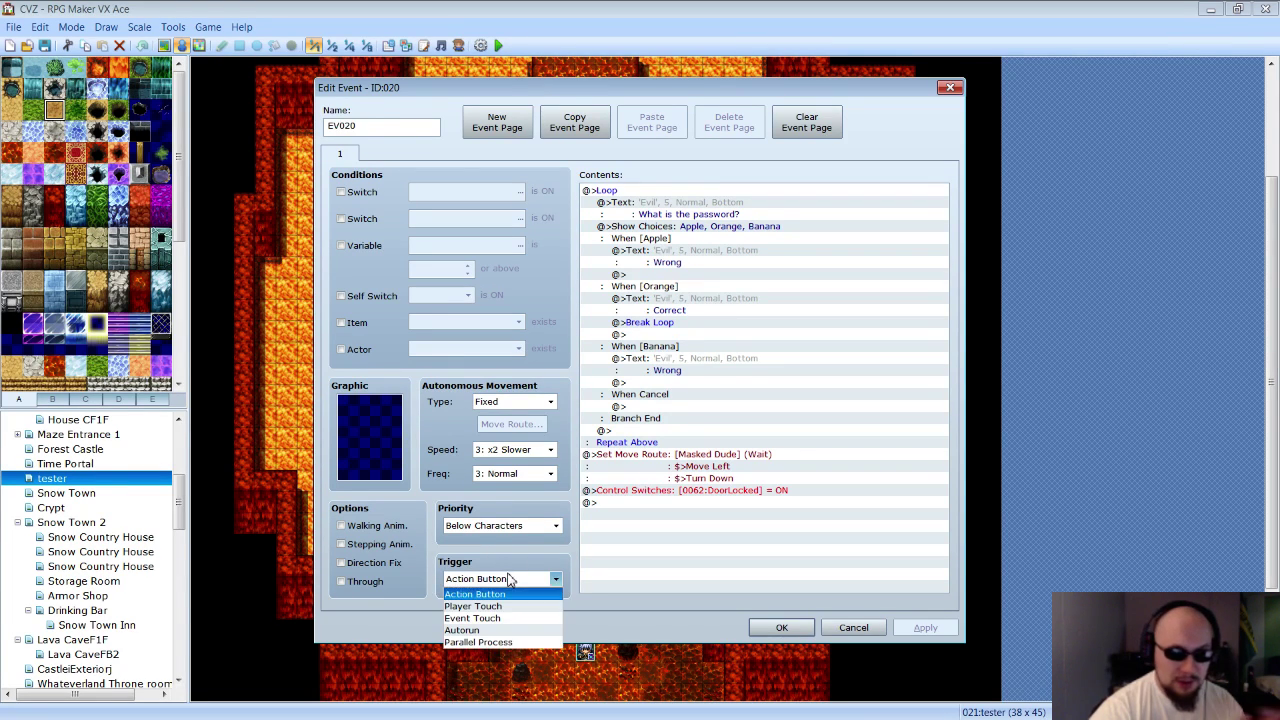
{"action": "left_click", "coordinate": [508, 578]}
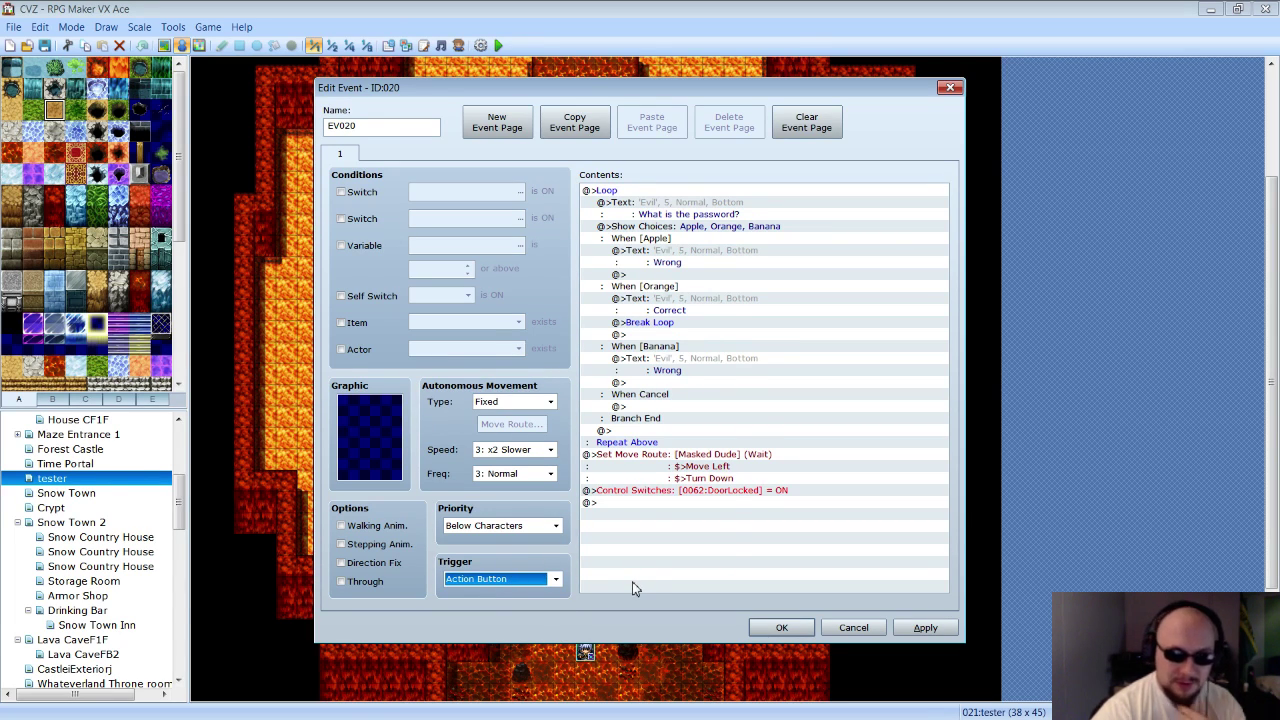
Review the event's password loop, its Break Loop command and the Set Move Route command that follows the loop.
{"action": "left_click", "coordinate": [608, 192]}
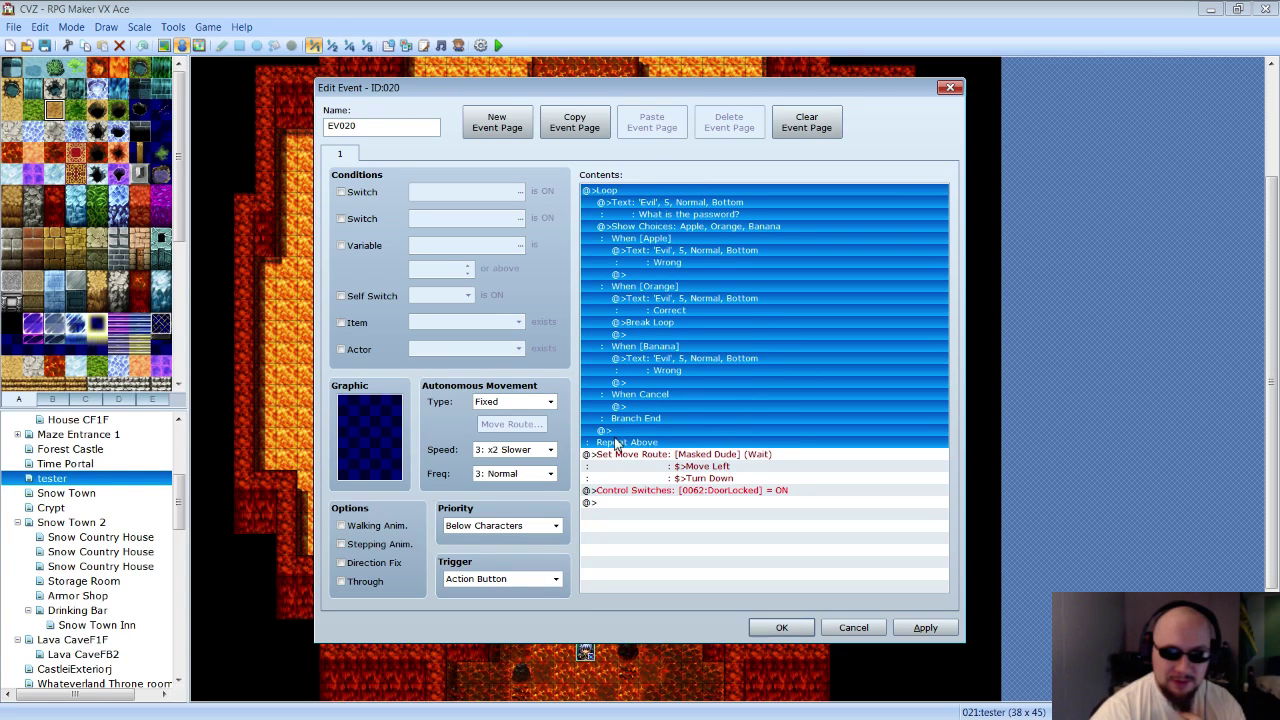
{"action": "left_click", "coordinate": [637, 320]}
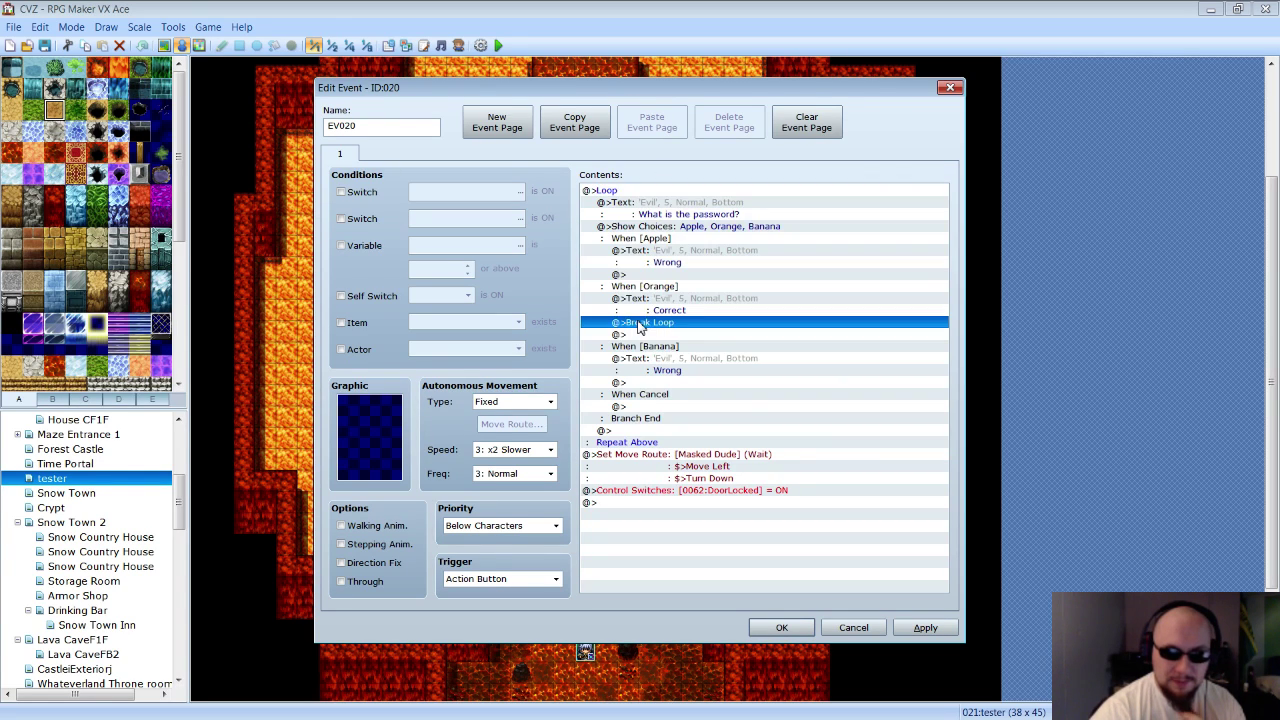
{"action": "left_click", "coordinate": [647, 455]}
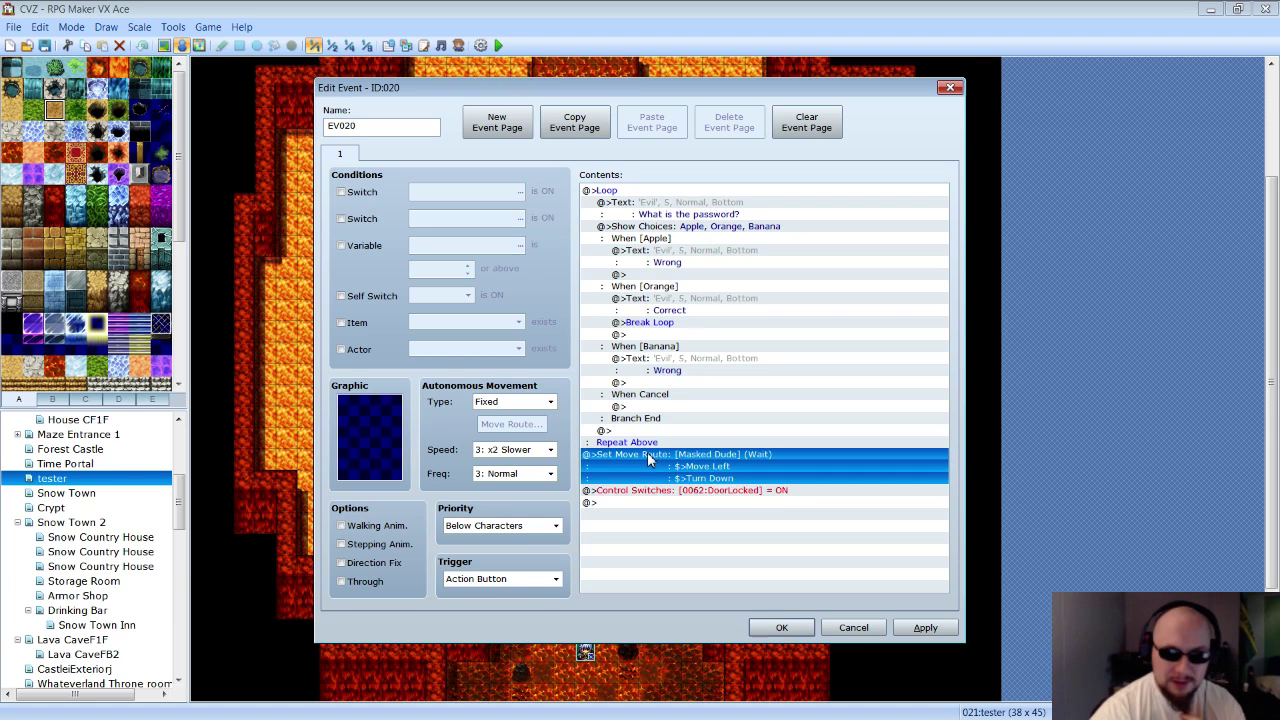
{"action": "left_click", "coordinate": [617, 192]}
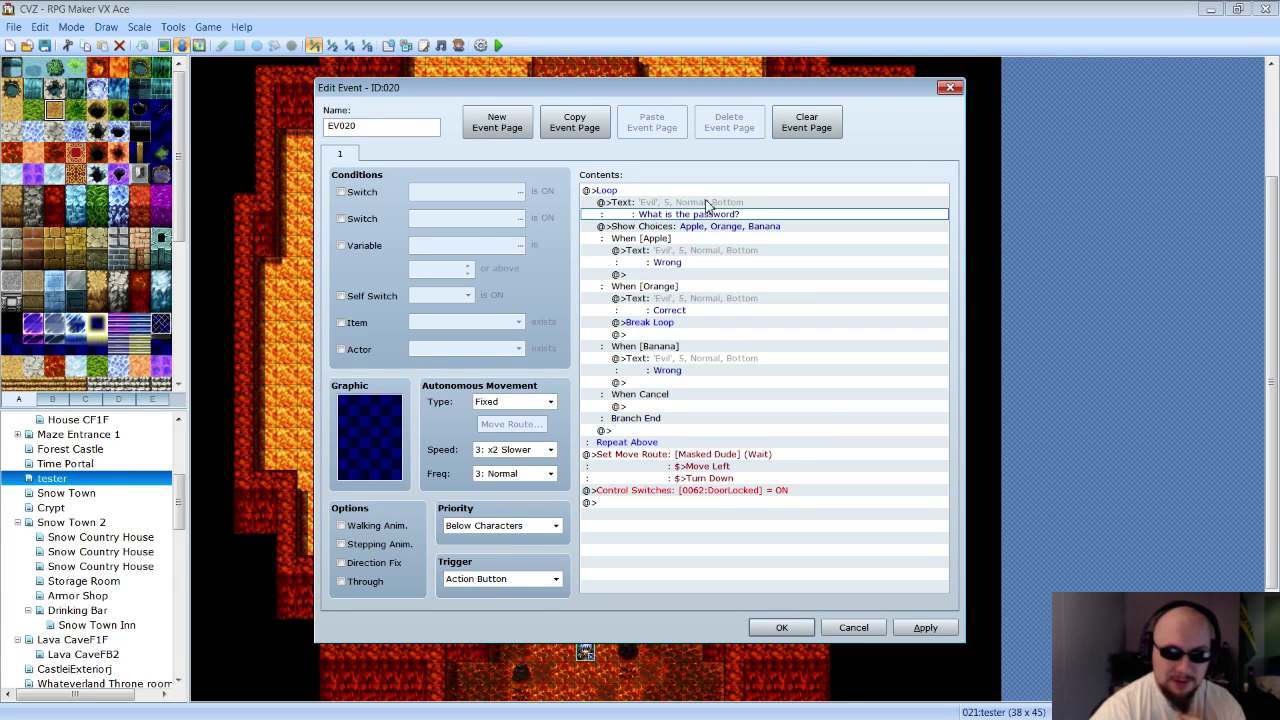
Inspect the settings of the "What is the password?" message, then close them without changes.
{"action": "left_click", "coordinate": [706, 208]}
{"action": "right_click", "coordinate": [697, 210]}
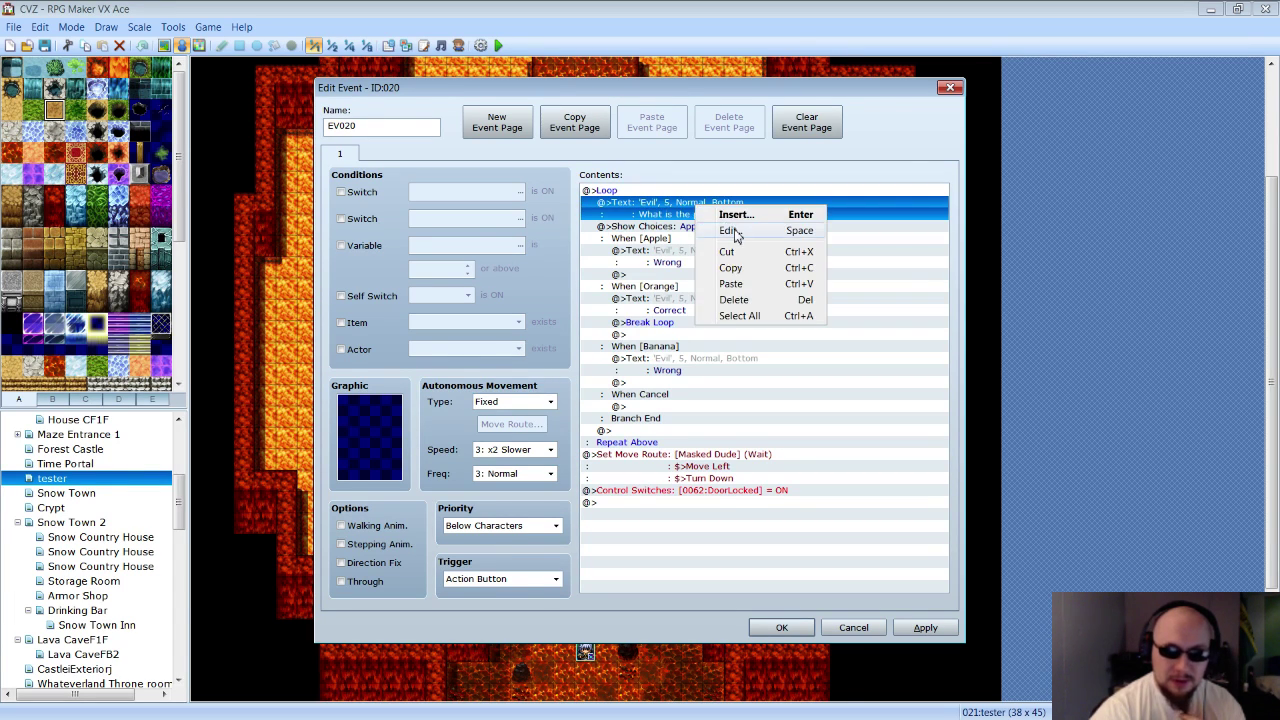
{"action": "left_click", "coordinate": [736, 234]}
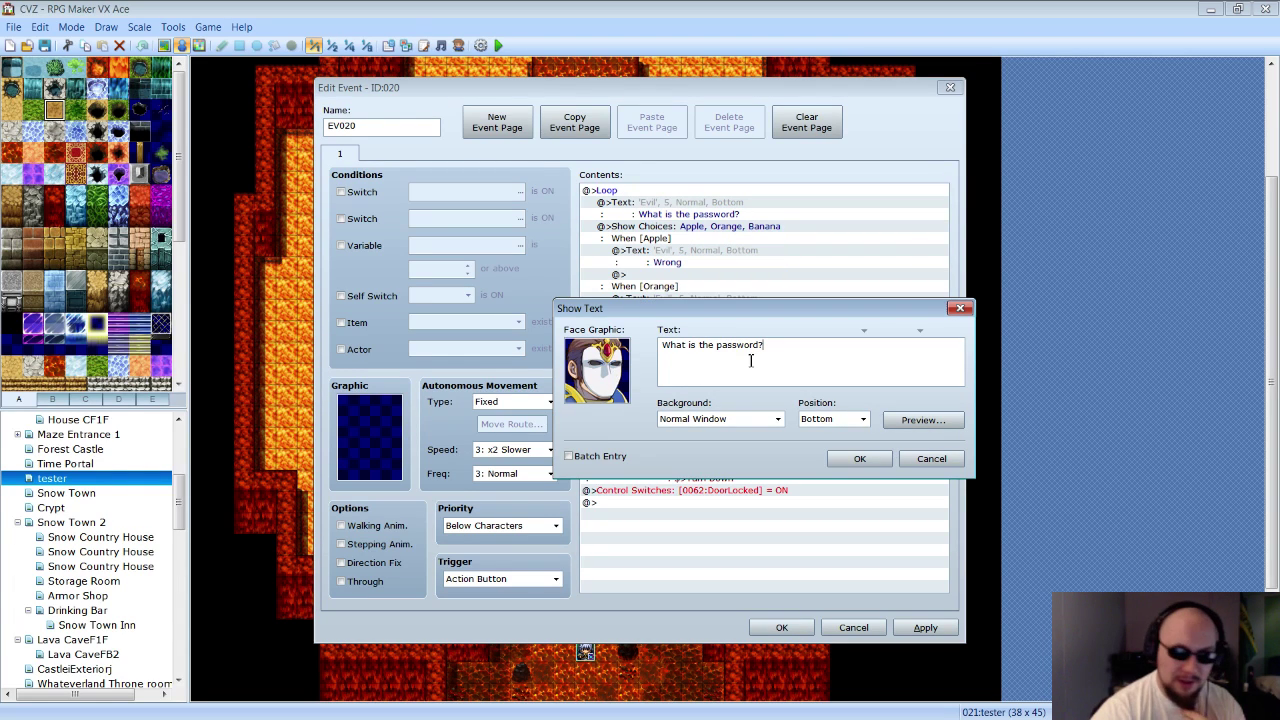
{"action": "left_click", "coordinate": [926, 458]}
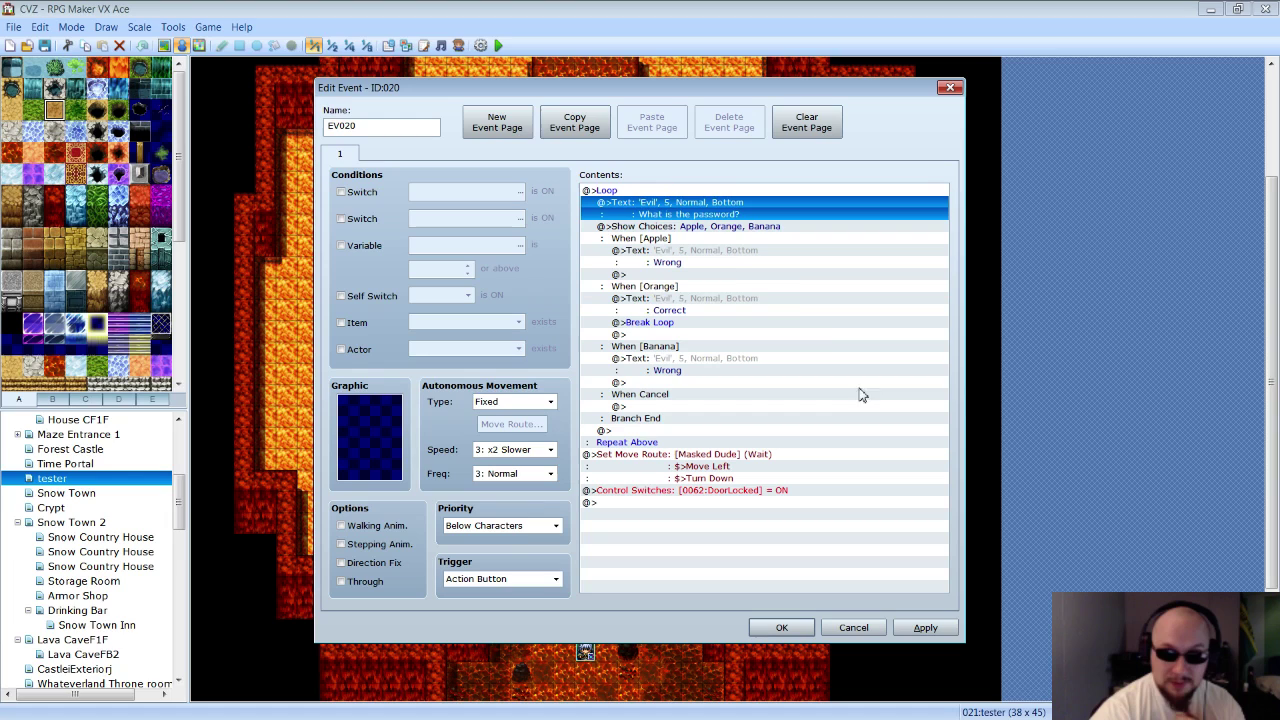
Inspect the Show Choices command with the Apple, Orange and Banana options, leaving it unchanged.
{"action": "left_click", "coordinate": [705, 227]}
{"action": "right_click", "coordinate": [705, 225]}
{"action": "left_click", "coordinate": [757, 255]}
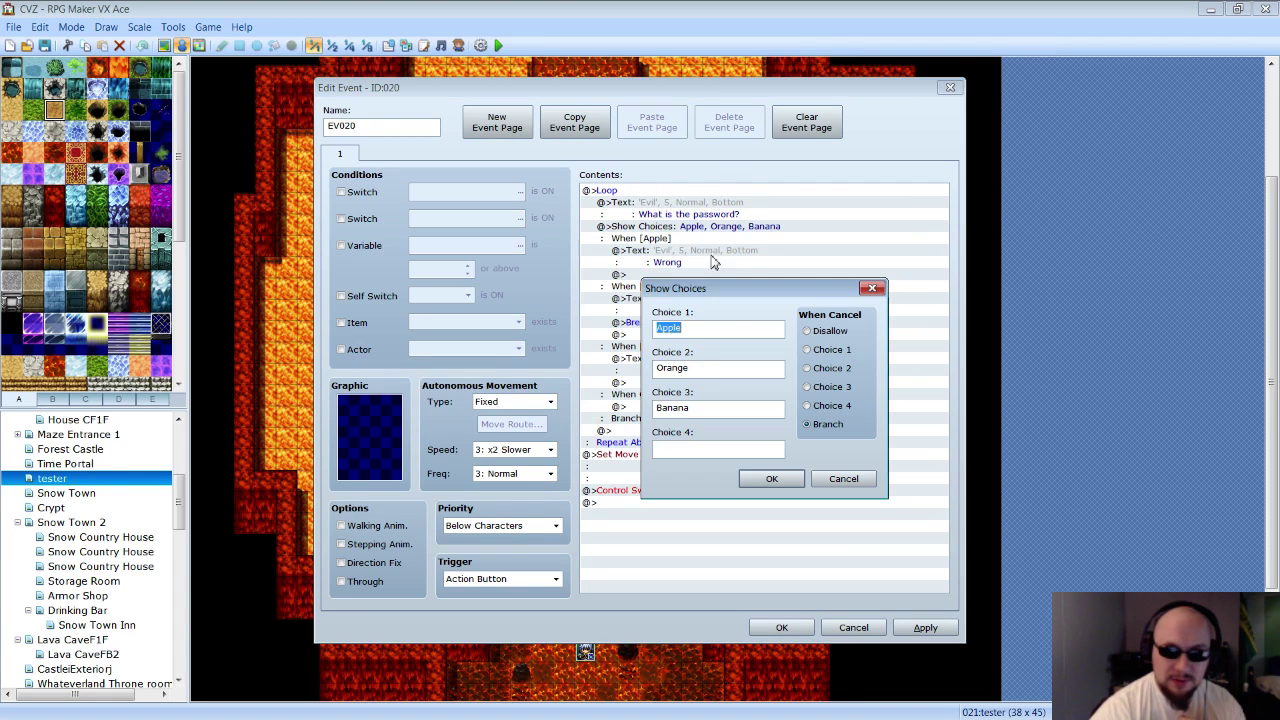
{"action": "left_click", "coordinate": [843, 478]}
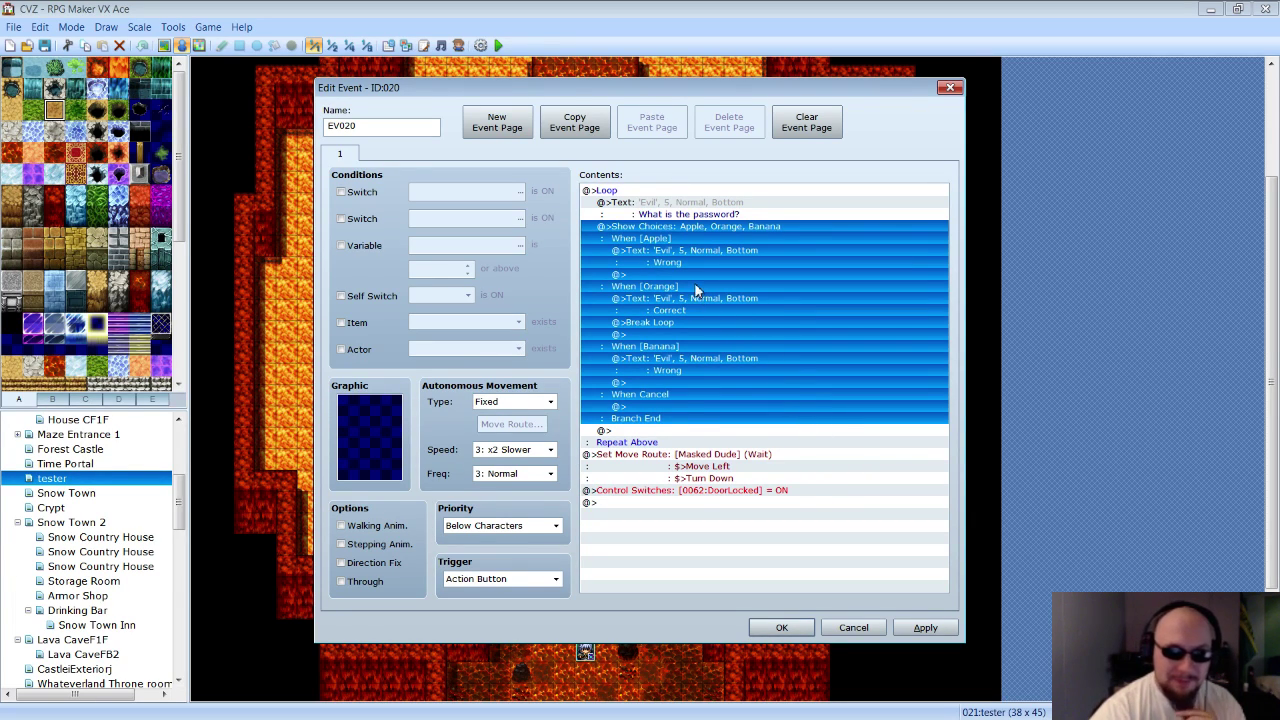
Inspect the "Wrong" message in the Apple branch and close its settings without changes.
{"action": "left_click", "coordinate": [702, 255]}
{"action": "left_click", "coordinate": [666, 240]}
{"action": "left_click", "coordinate": [680, 260]}
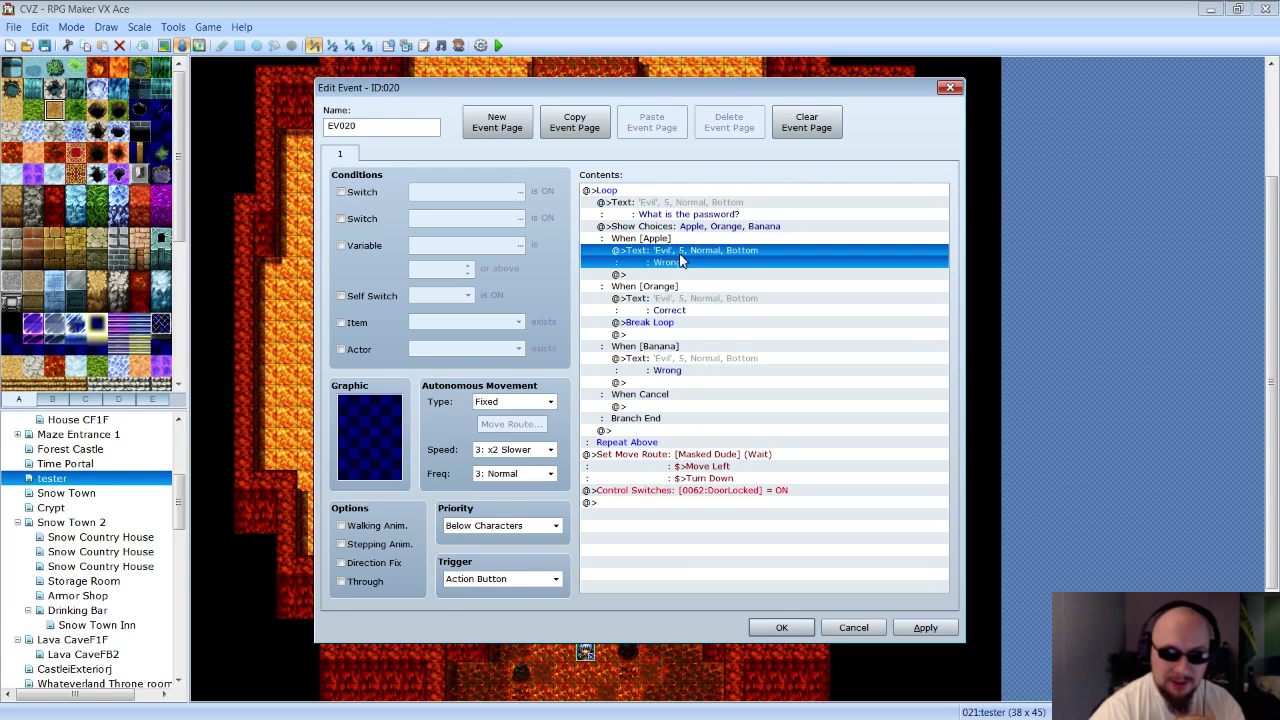
{"action": "right_click", "coordinate": [680, 260]}
{"action": "left_click", "coordinate": [716, 276]}
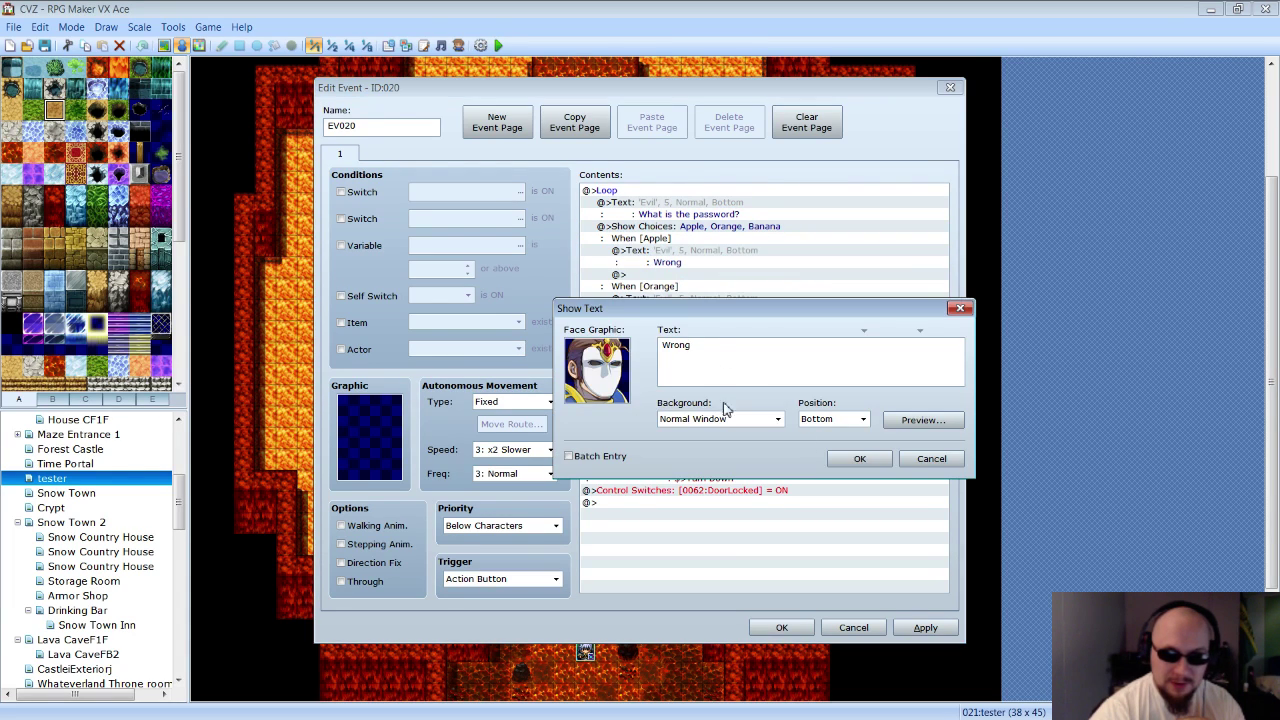
{"action": "left_click", "coordinate": [930, 459]}
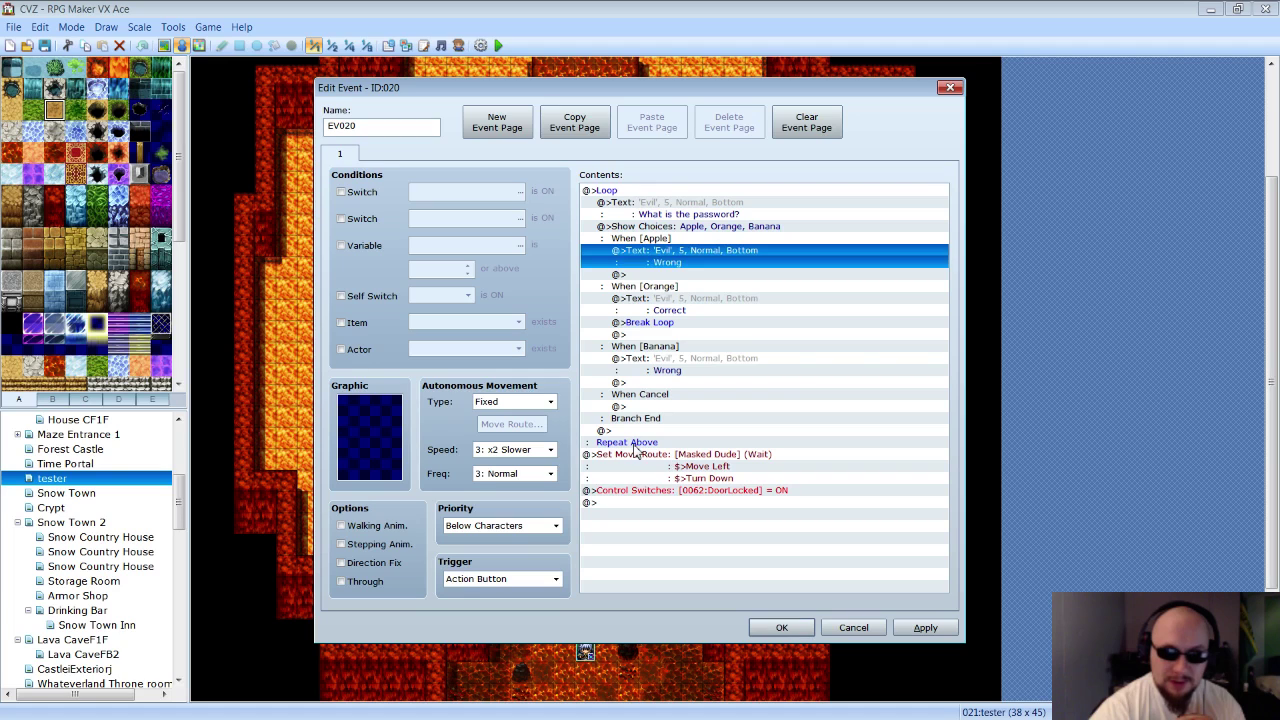
Trace the event flow from the password question through the Banana and Orange branches and Break Loop to the move route.
{"action": "left_click", "coordinate": [624, 204]}
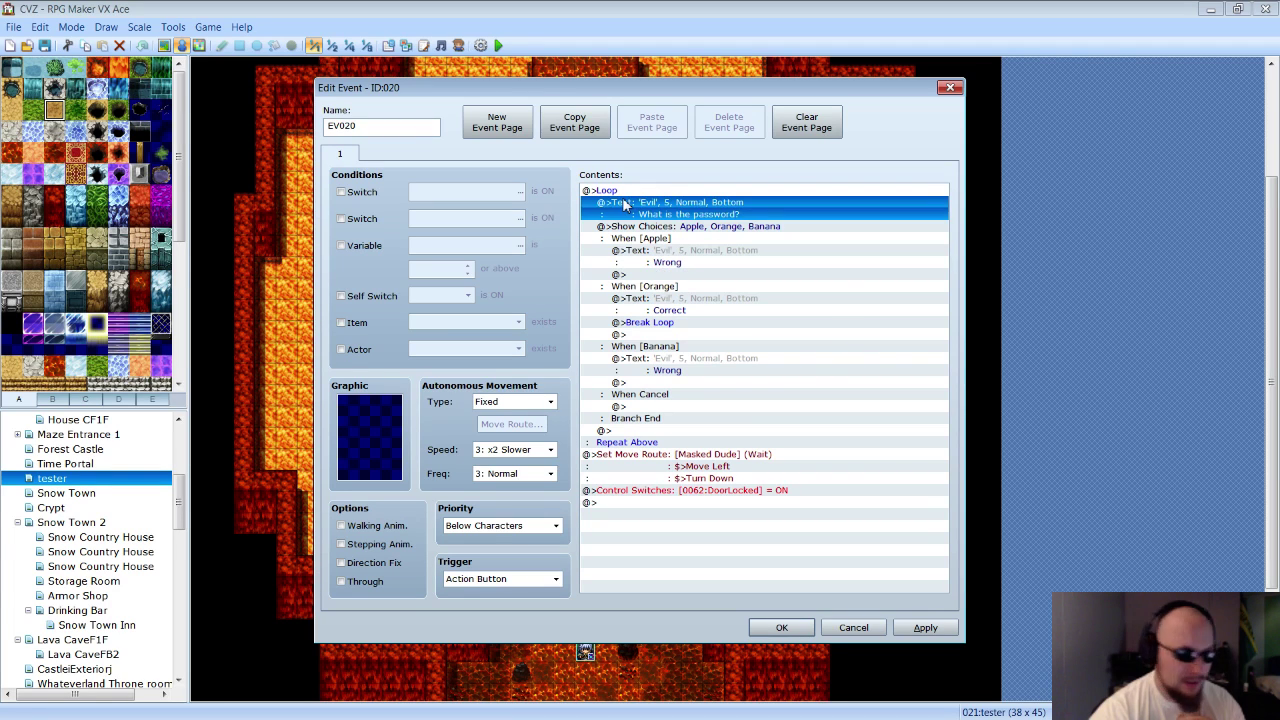
{"action": "left_click", "coordinate": [668, 358]}
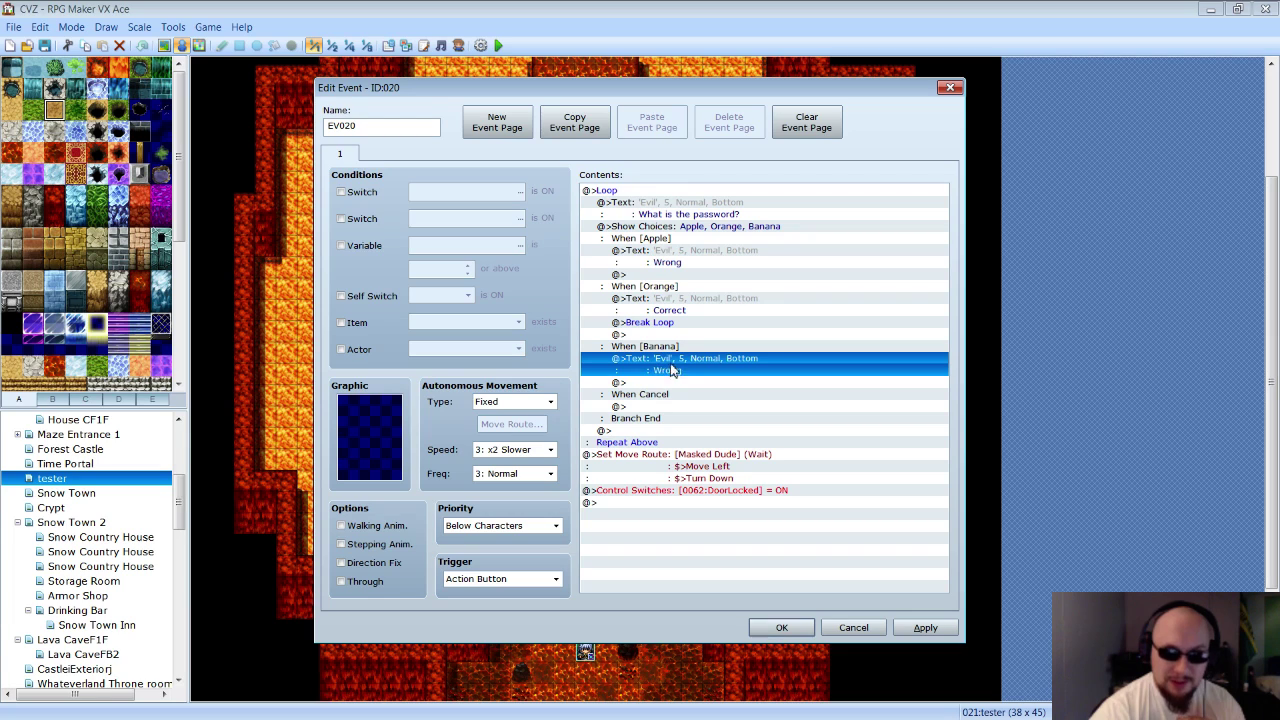
{"action": "left_click", "coordinate": [677, 288]}
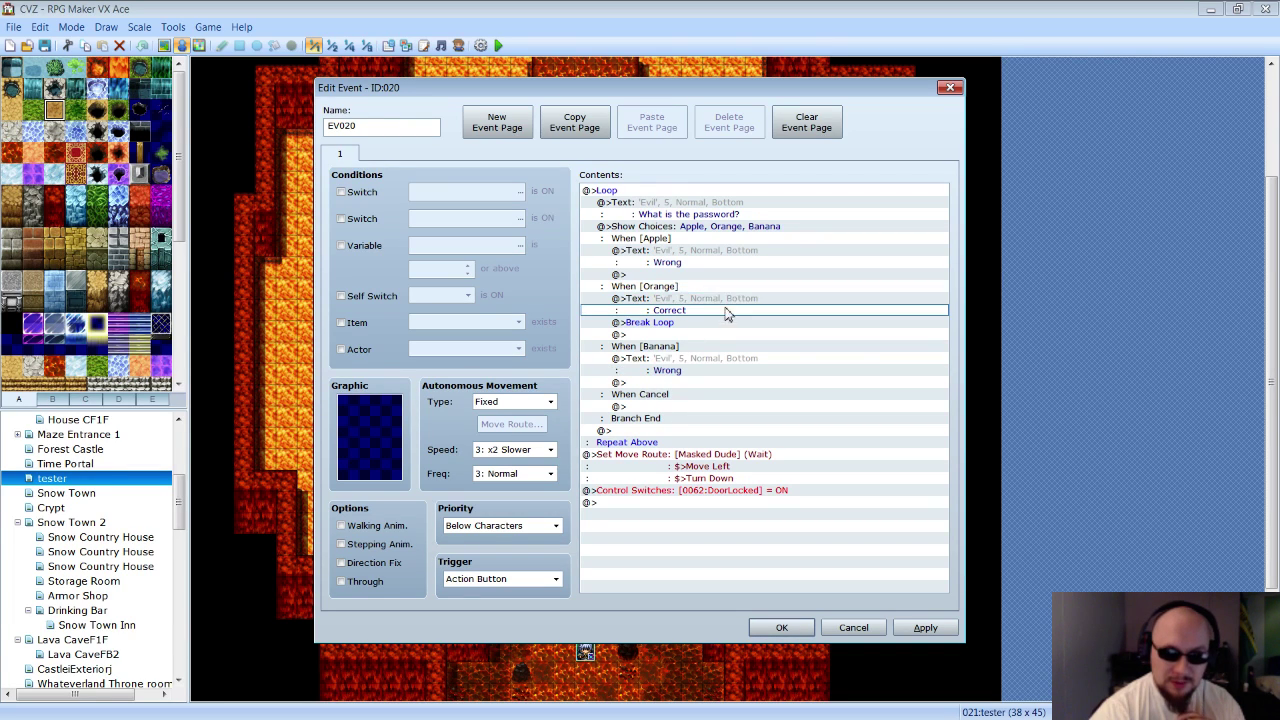
{"action": "left_click", "coordinate": [730, 306]}
{"action": "left_click", "coordinate": [649, 325]}
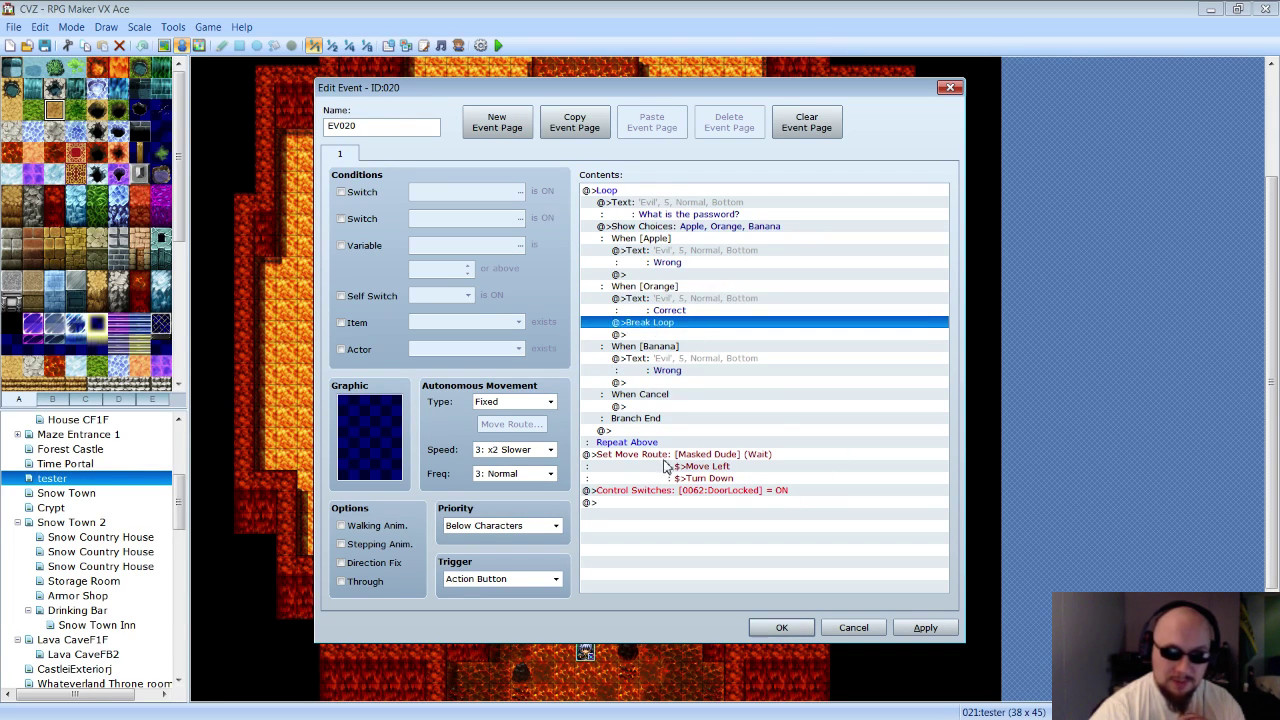
{"action": "left_click", "coordinate": [656, 455]}
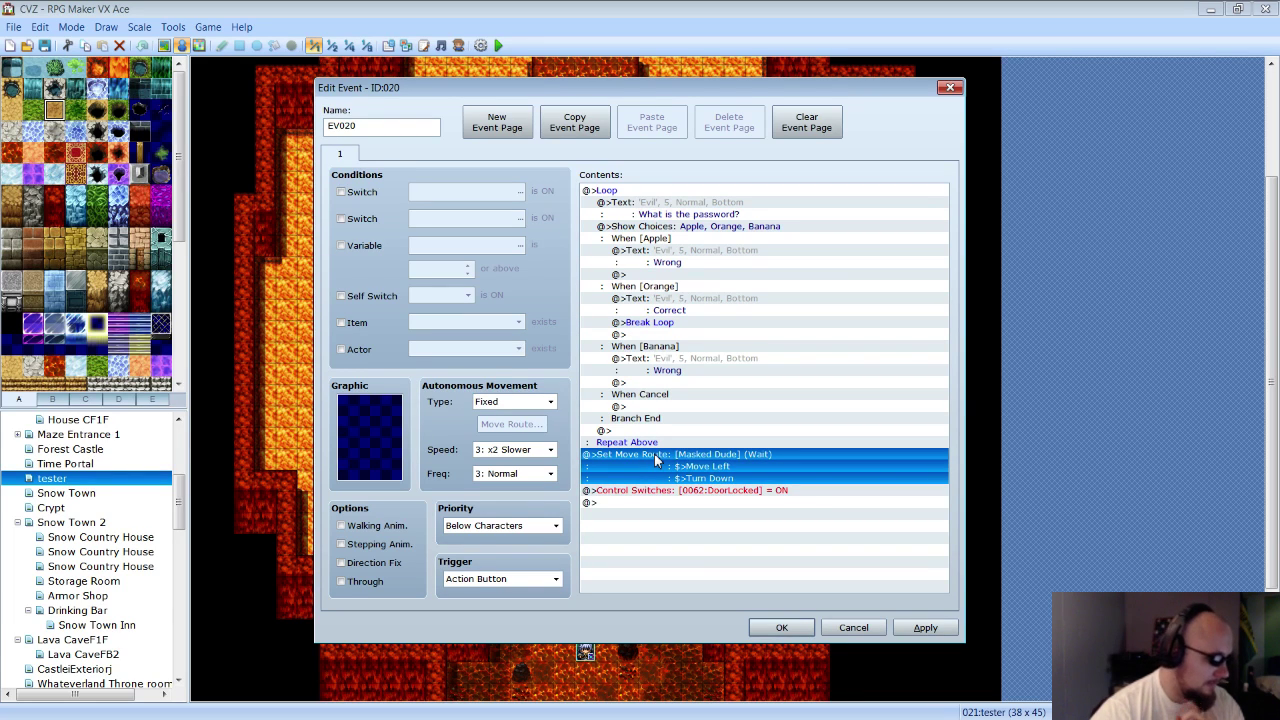
{"action": "left_click", "coordinate": [681, 324]}
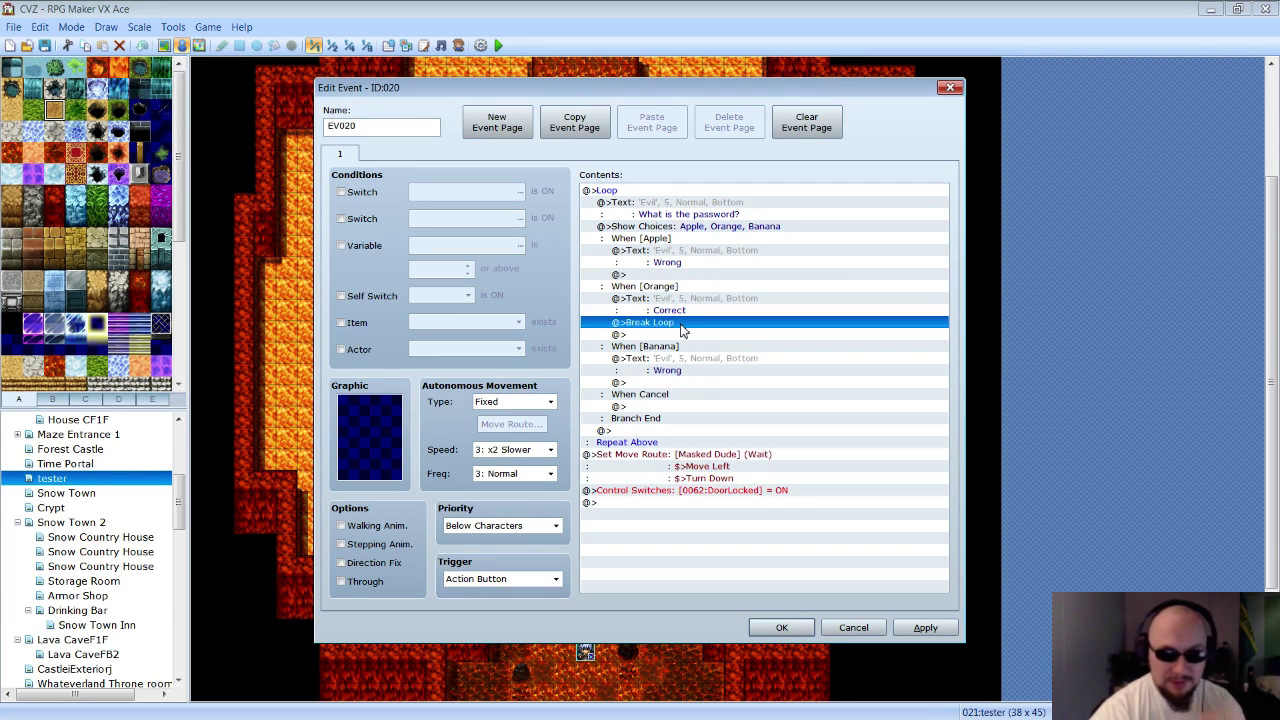
{"action": "left_click", "coordinate": [714, 459]}
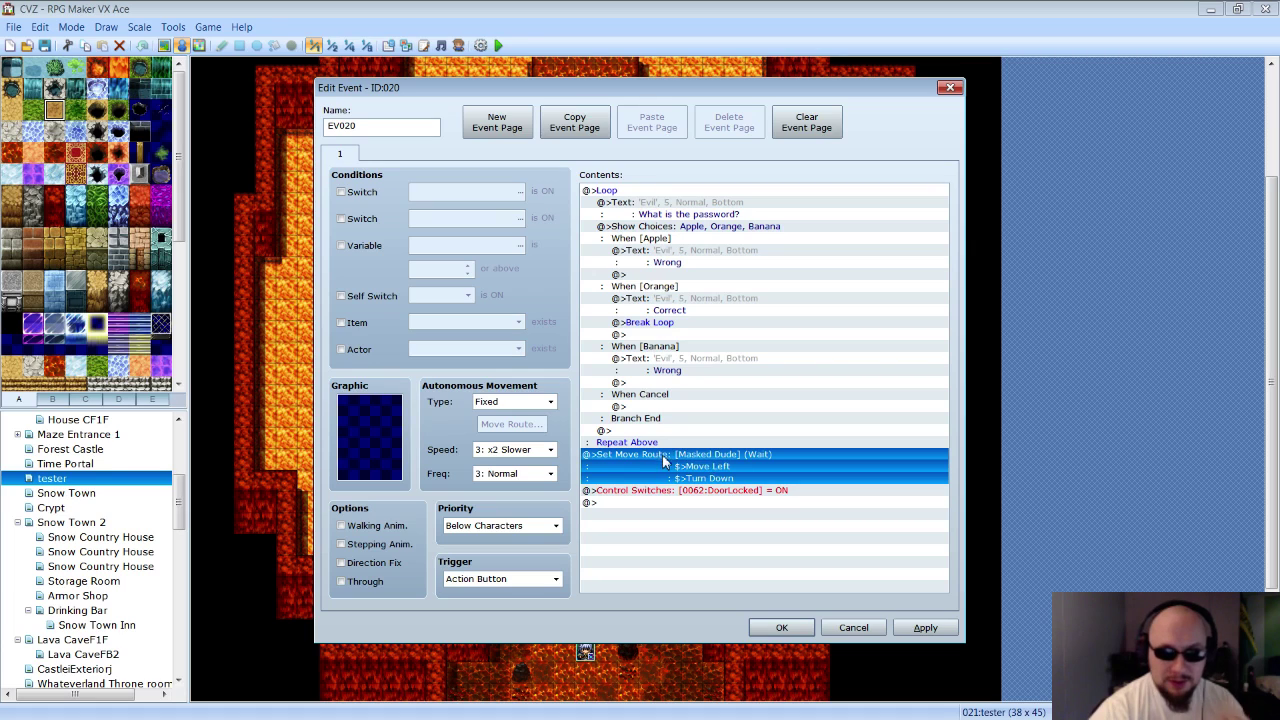
Inspect the Masked Dude's move route with its Move Left and Turn Down commands, then close it without changes.
{"action": "right_click", "coordinate": [712, 467]}
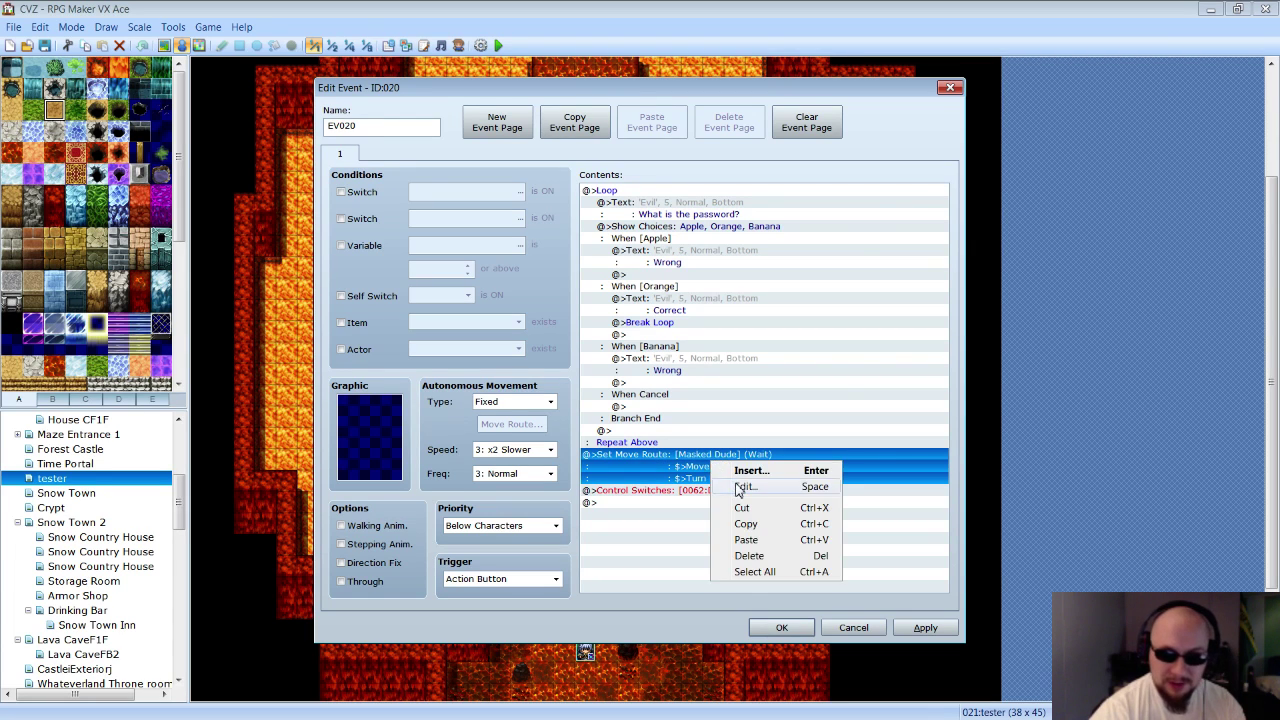
{"action": "left_click", "coordinate": [715, 488]}
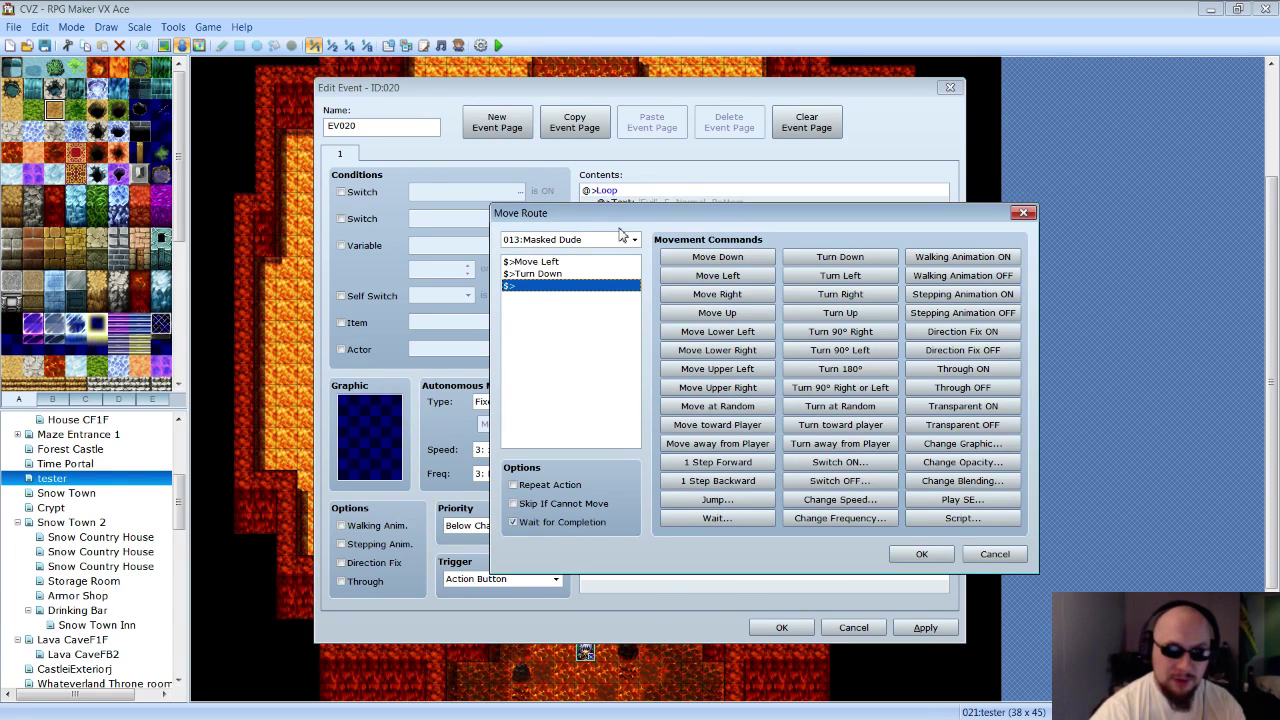
{"action": "left_click", "coordinate": [580, 262]}
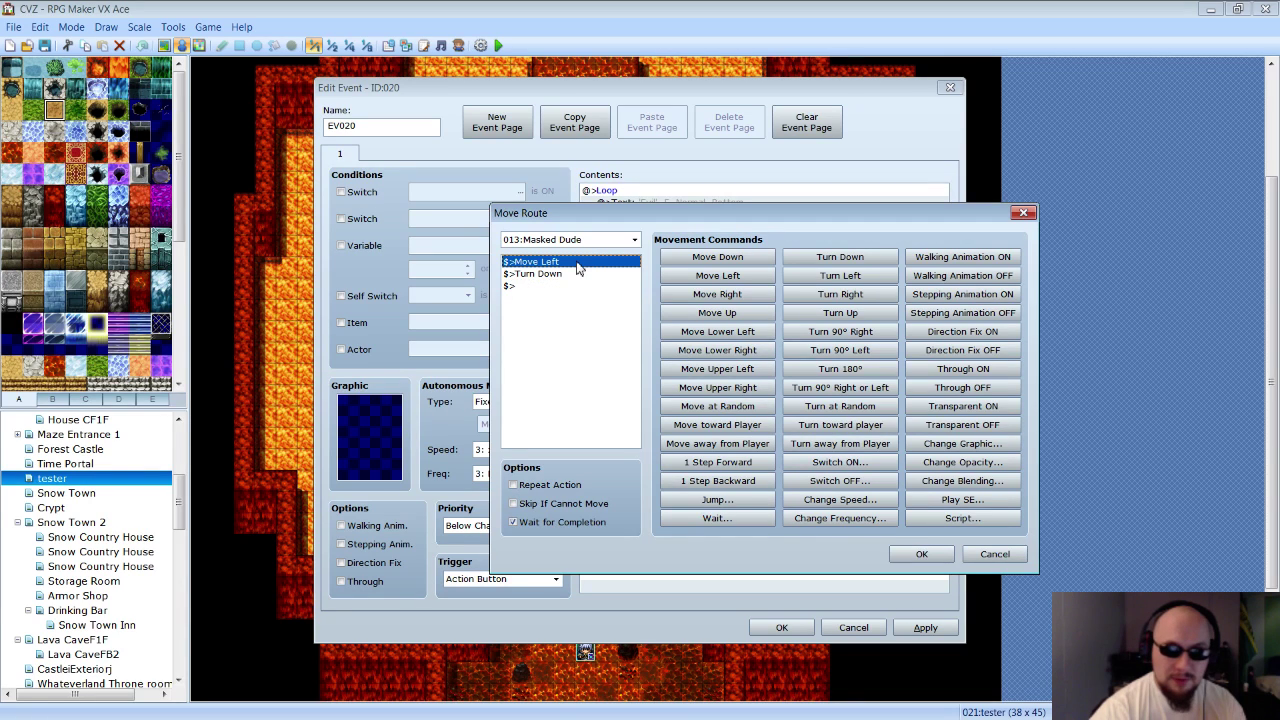
{"action": "left_click", "coordinate": [577, 274]}
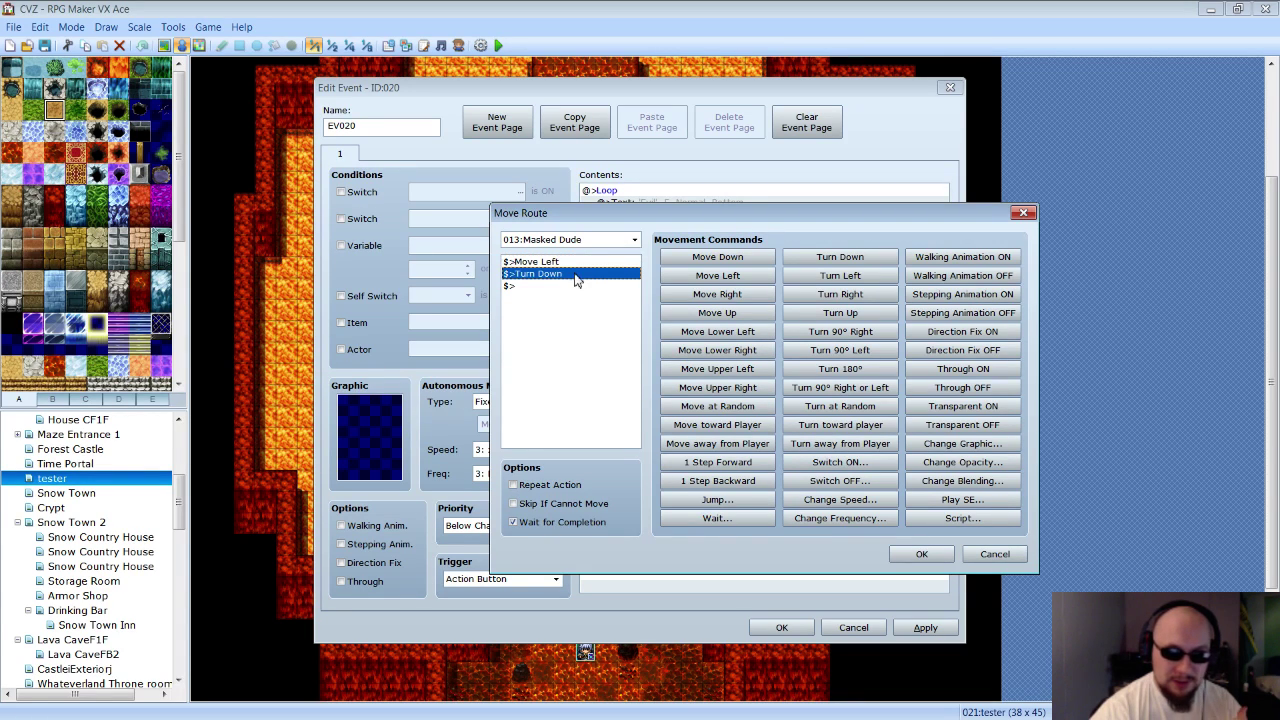
{"action": "left_click", "coordinate": [590, 262]}
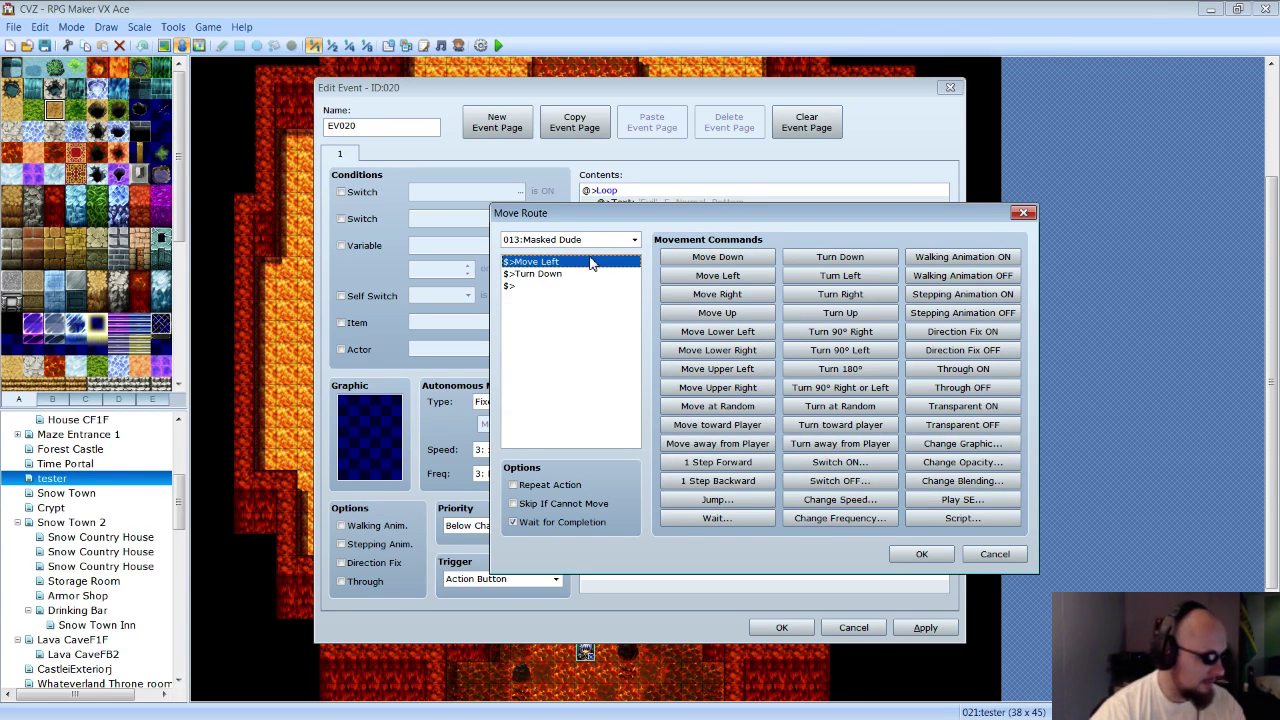
{"action": "left_click", "coordinate": [594, 274]}
{"action": "left_click", "coordinate": [1006, 553]}
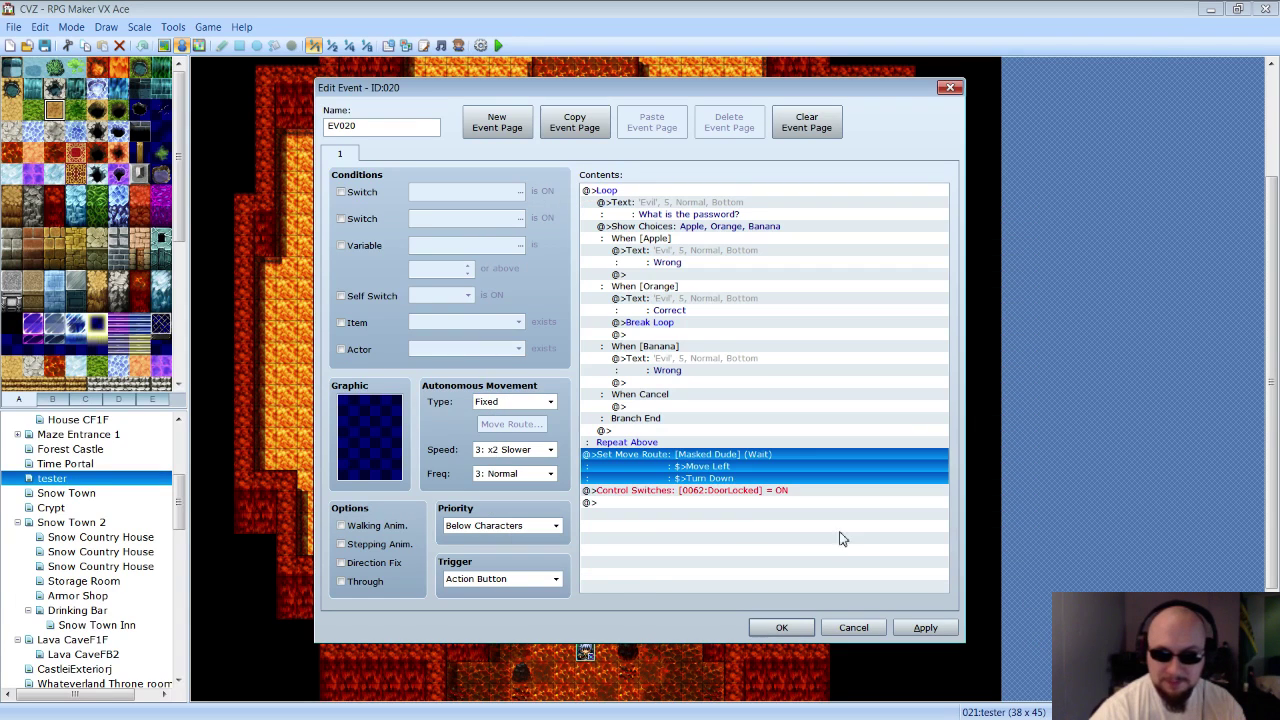
Reopen the Masked Dude's move route and look at the Change Graphic choices, cancelling both without changes.
{"action": "right_click", "coordinate": [748, 456]}
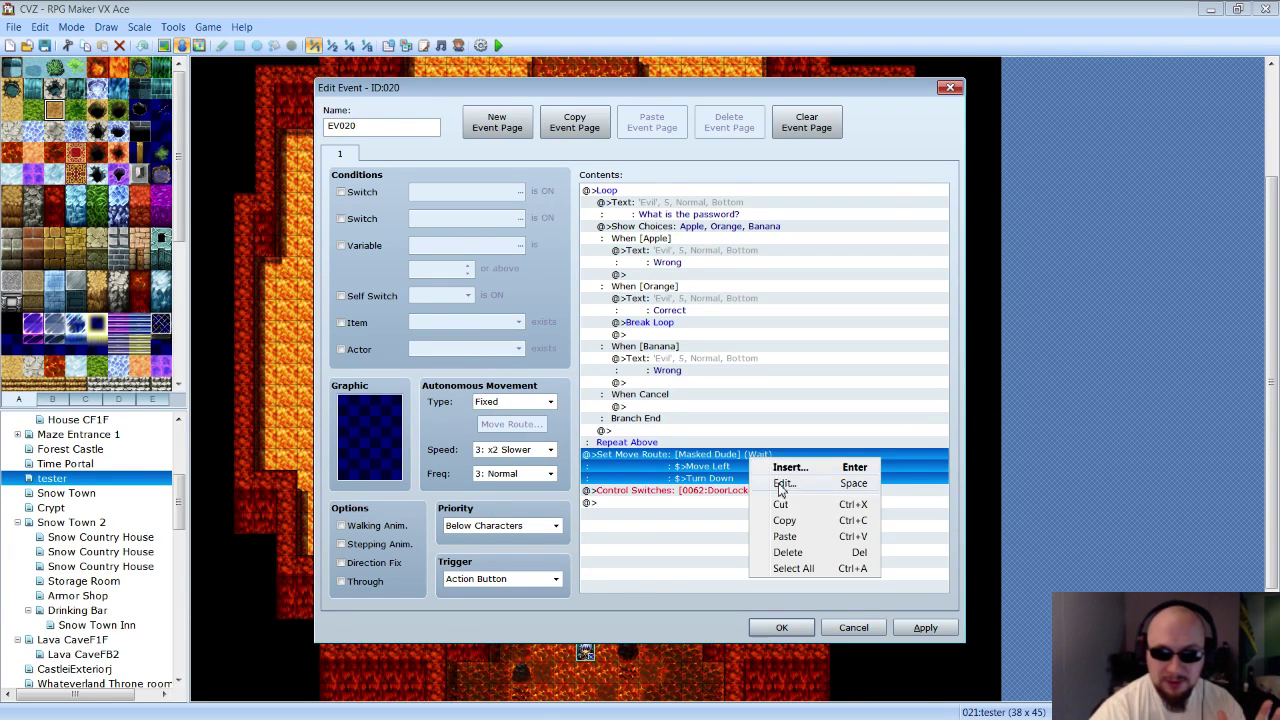
{"action": "left_click", "coordinate": [782, 484]}
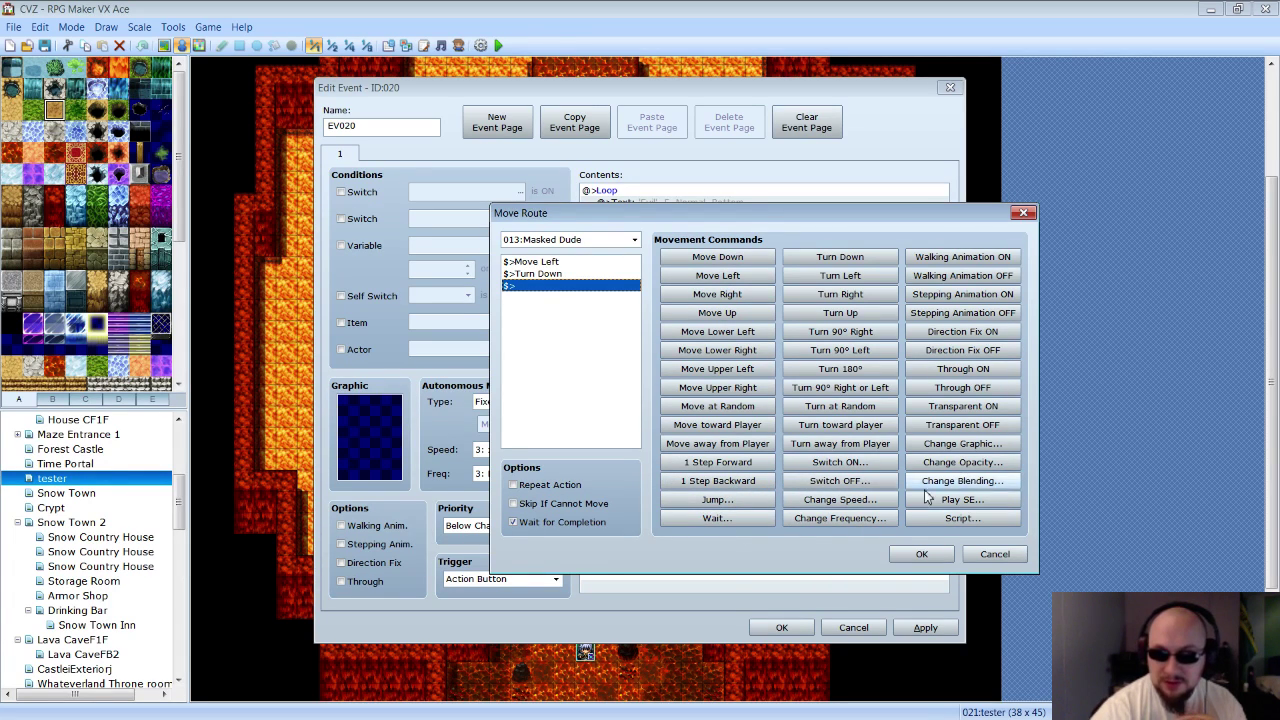
{"action": "left_click", "coordinate": [962, 443]}
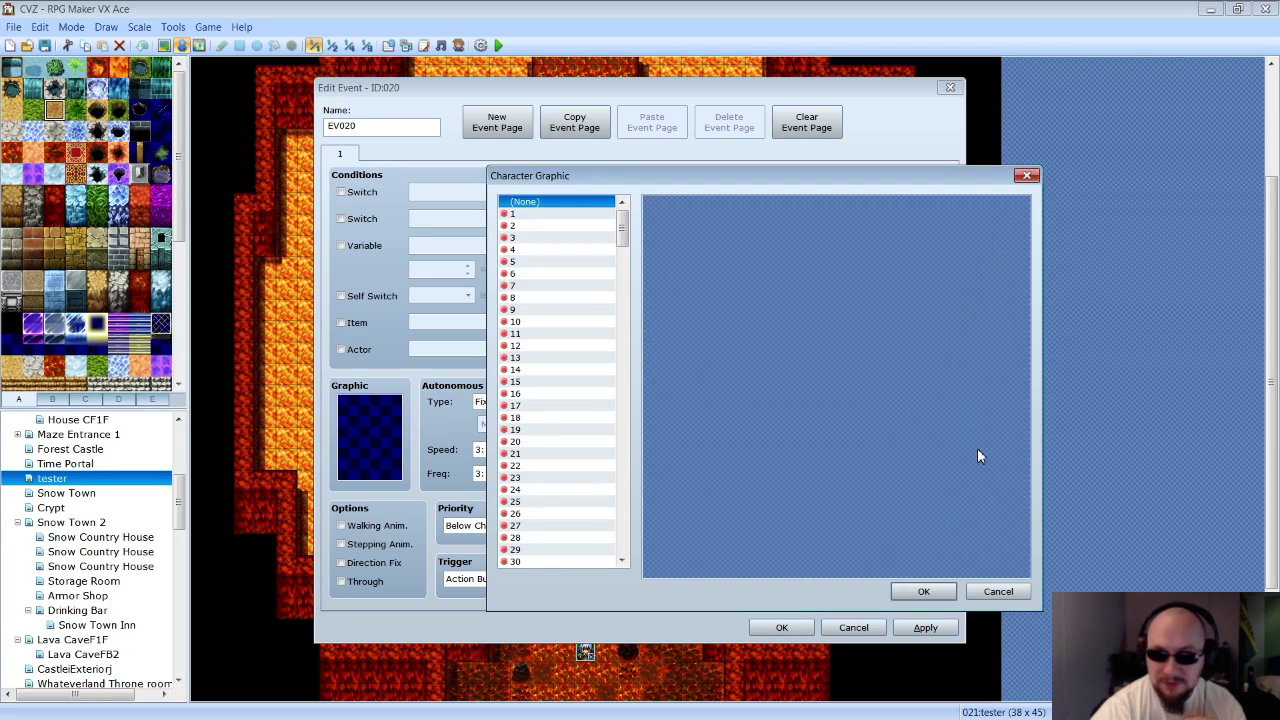
{"action": "left_click", "coordinate": [579, 276]}
{"action": "left_click", "coordinate": [982, 592]}
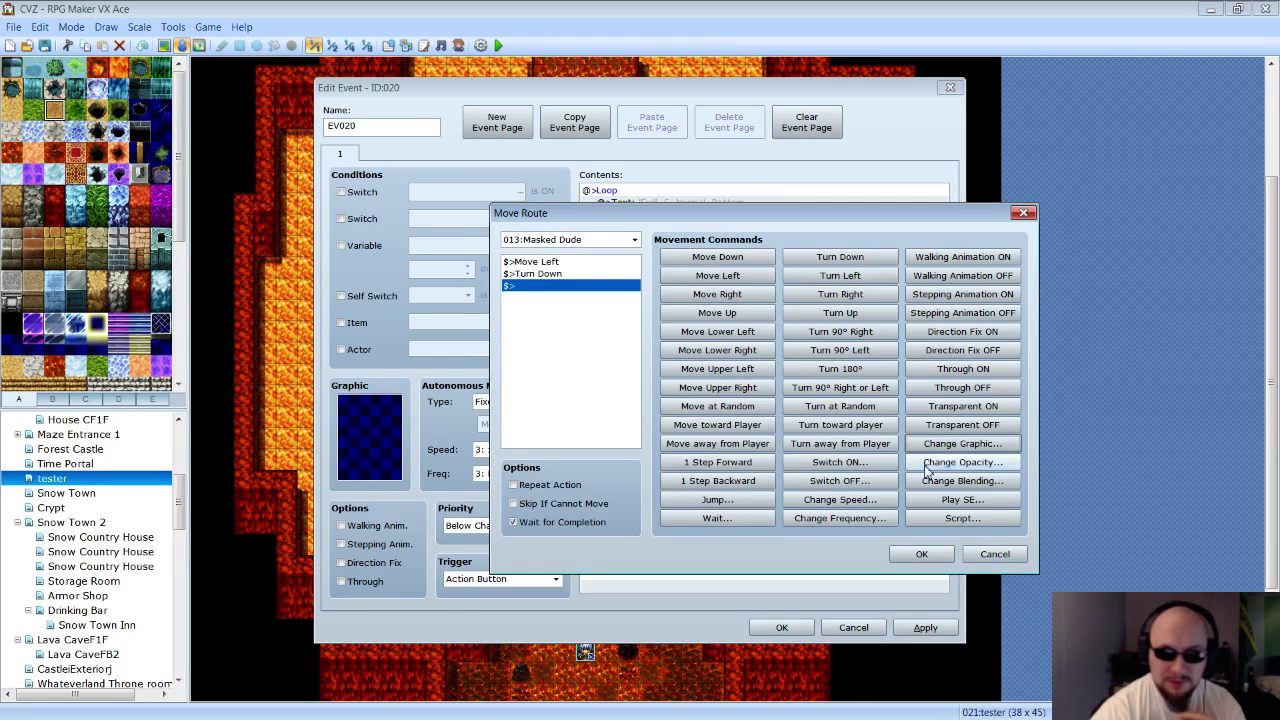
{"action": "left_click", "coordinate": [986, 554]}
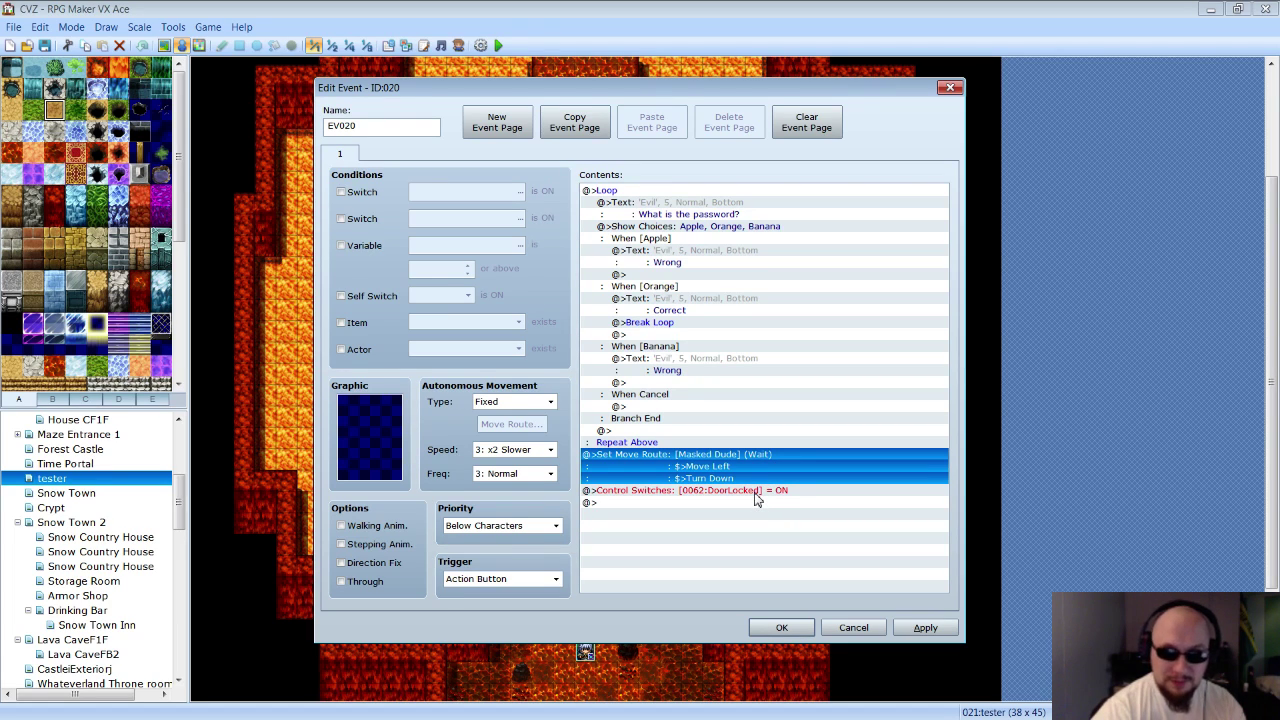
Review the Control Switches command for 0062:DoorLocked and the Apple choice branch, and close the password event without changes.
{"action": "left_click", "coordinate": [685, 502]}
{"action": "left_click", "coordinate": [705, 490]}
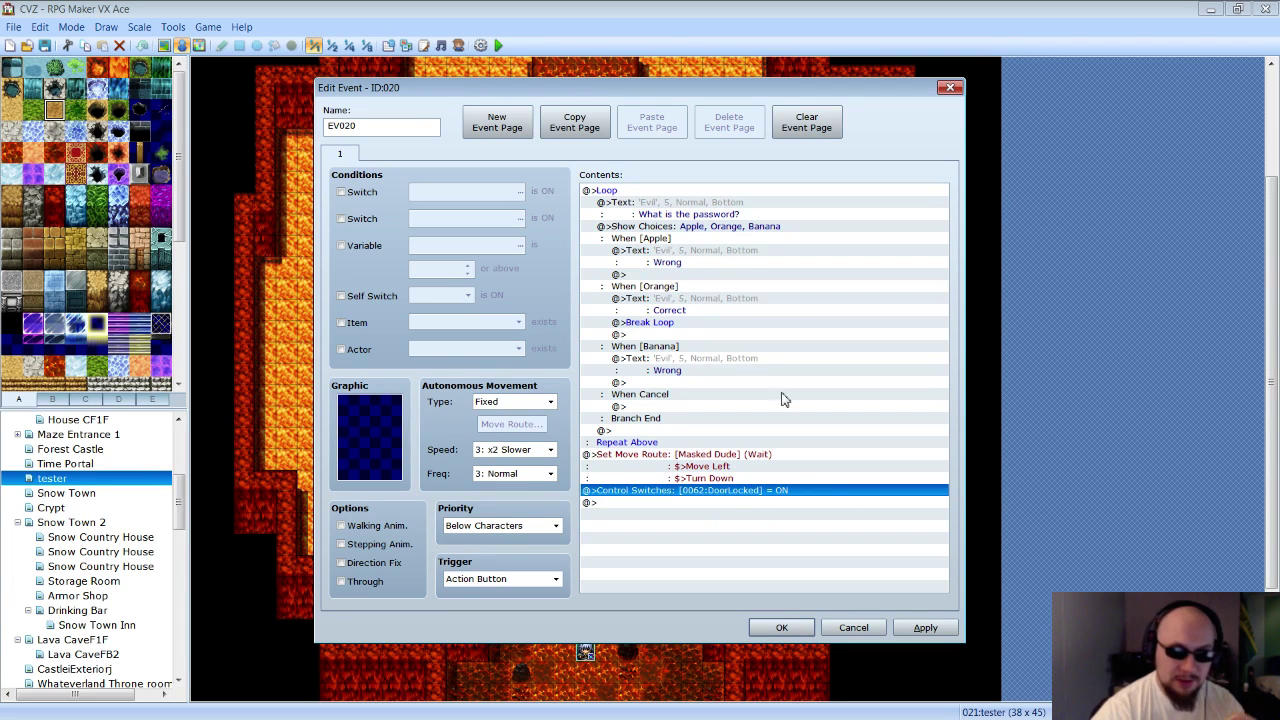
{"action": "left_click", "coordinate": [733, 240]}
{"action": "left_click", "coordinate": [744, 491]}
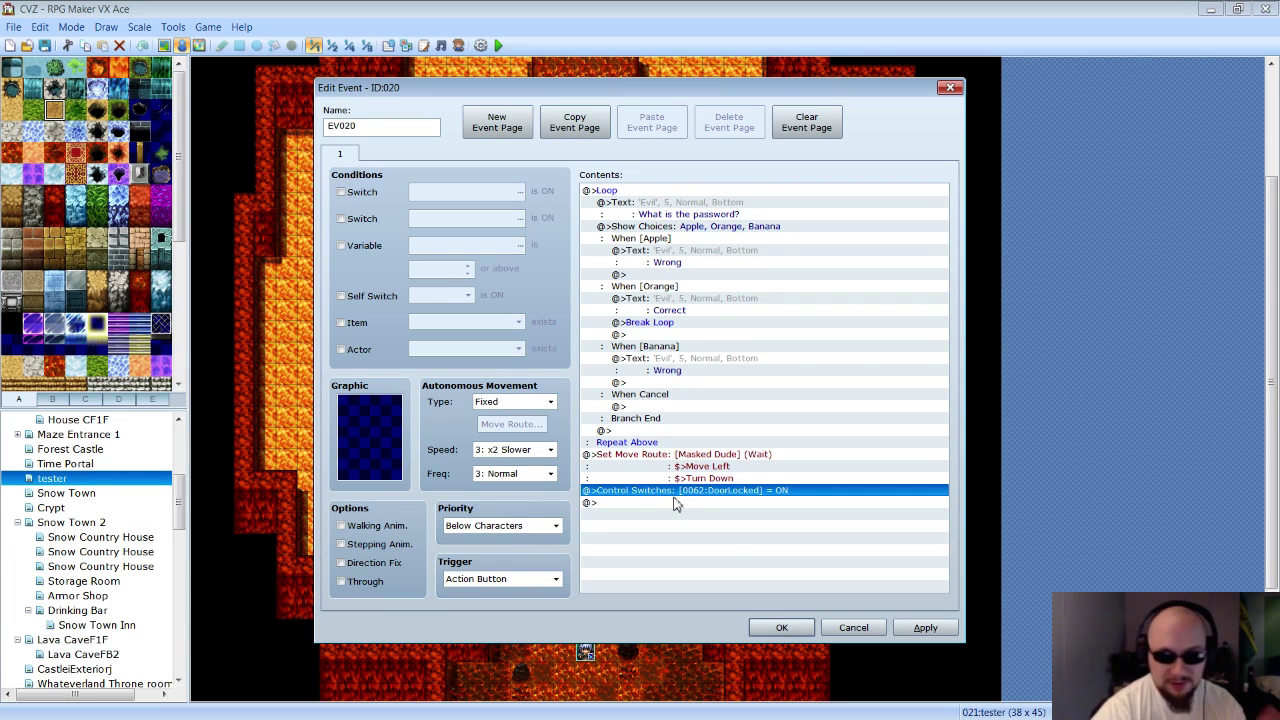
{"action": "left_click", "coordinate": [840, 628]}
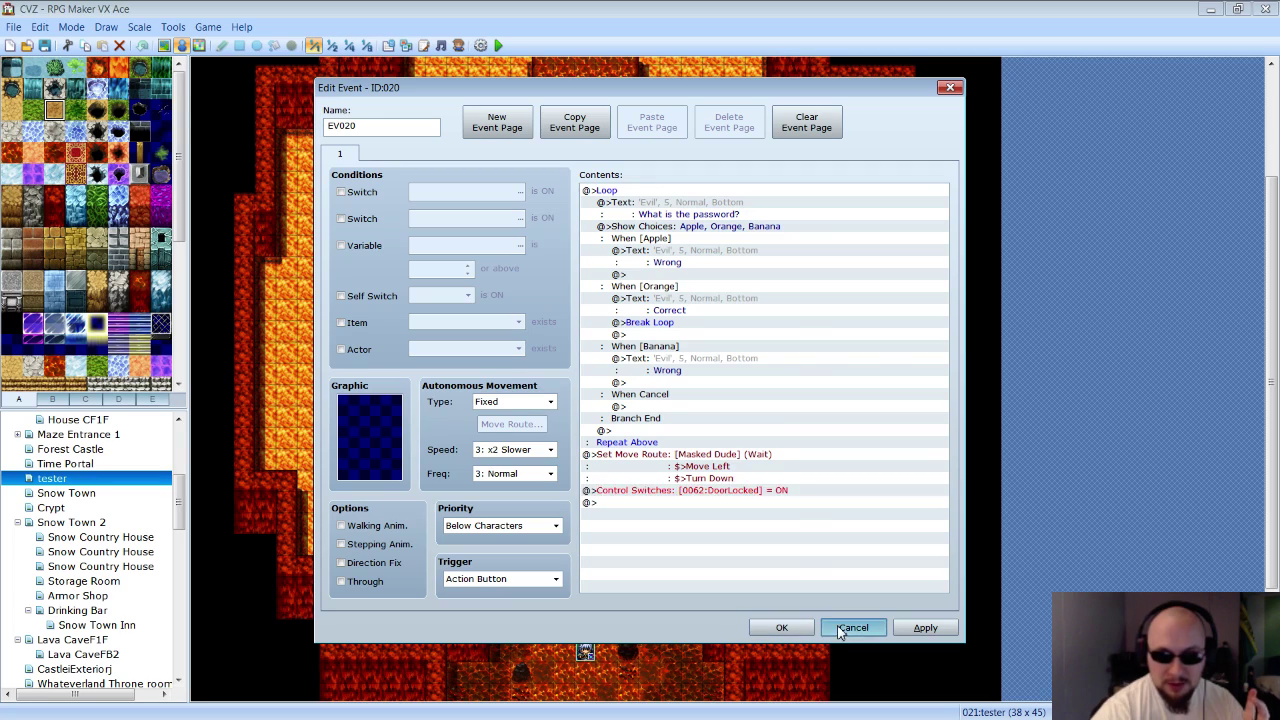
Inspect page 2 of the Masked Dude event, including its DoorLocked condition and "You may pass." message, and close it without changes.
{"action": "right_click", "coordinate": [585, 567]}
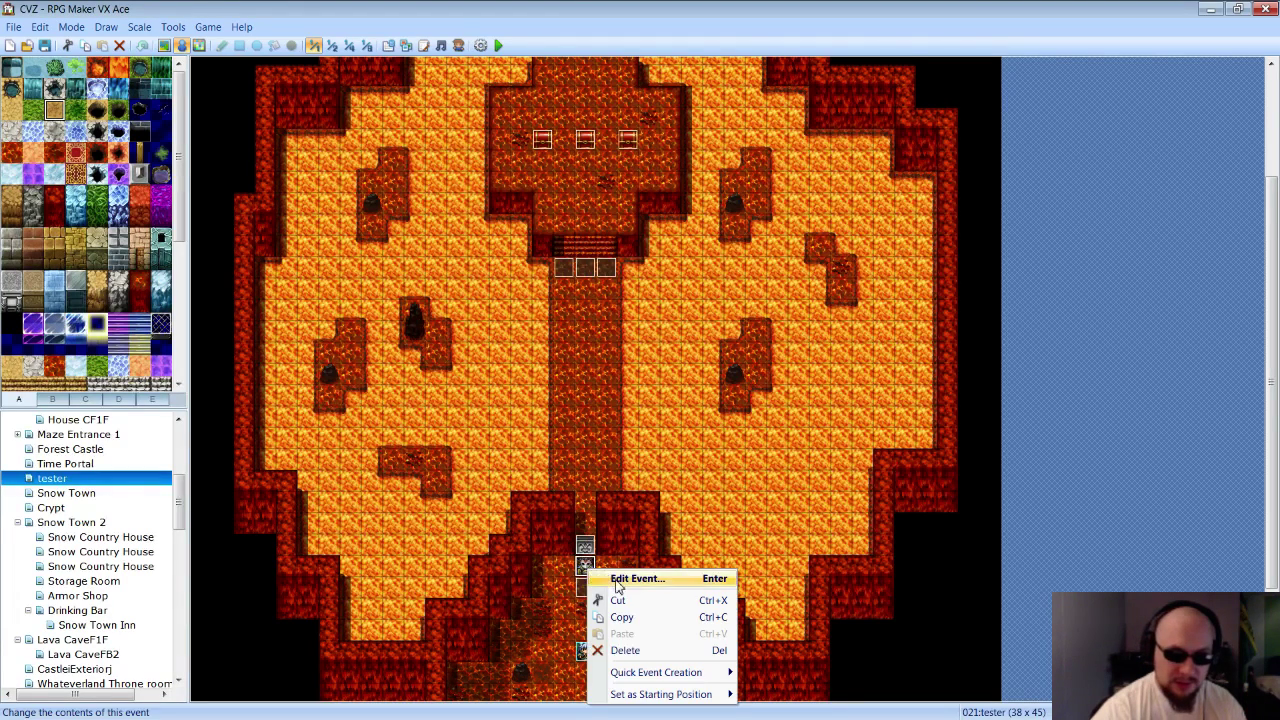
{"action": "left_click", "coordinate": [615, 577]}
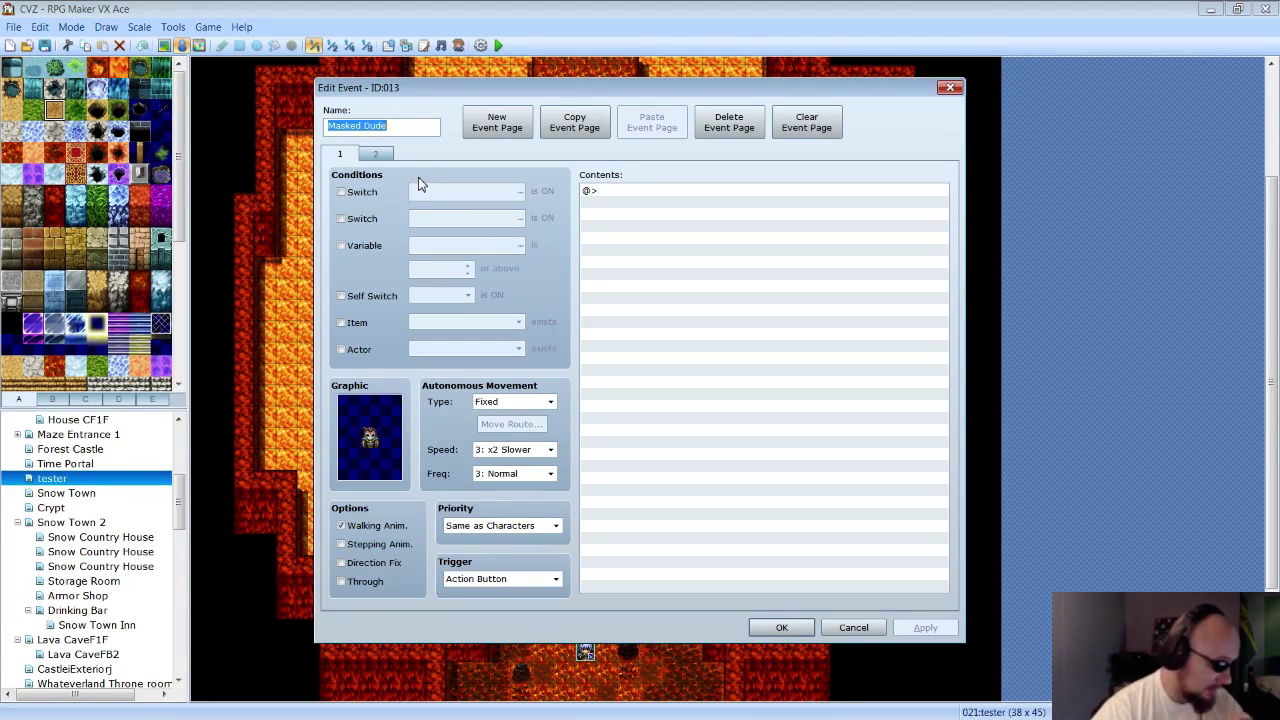
{"action": "left_click", "coordinate": [383, 157]}
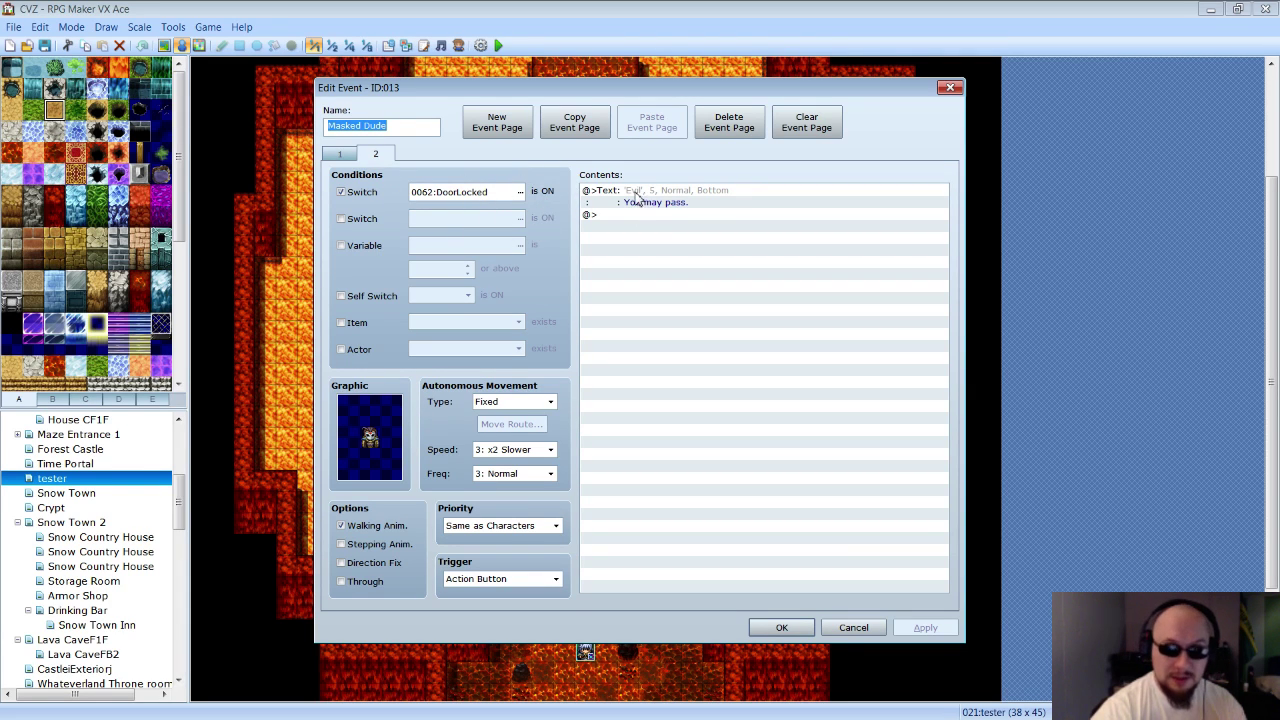
{"action": "left_click", "coordinate": [720, 192]}
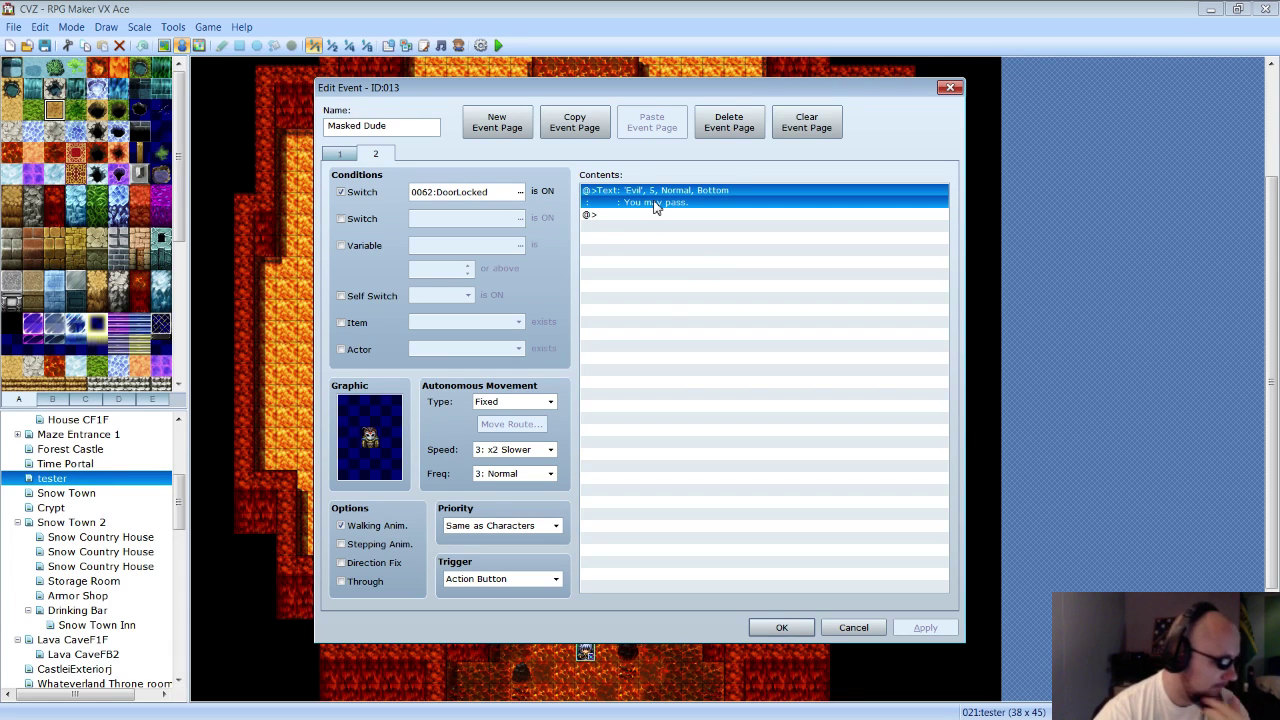
{"action": "left_click", "coordinate": [837, 628]}
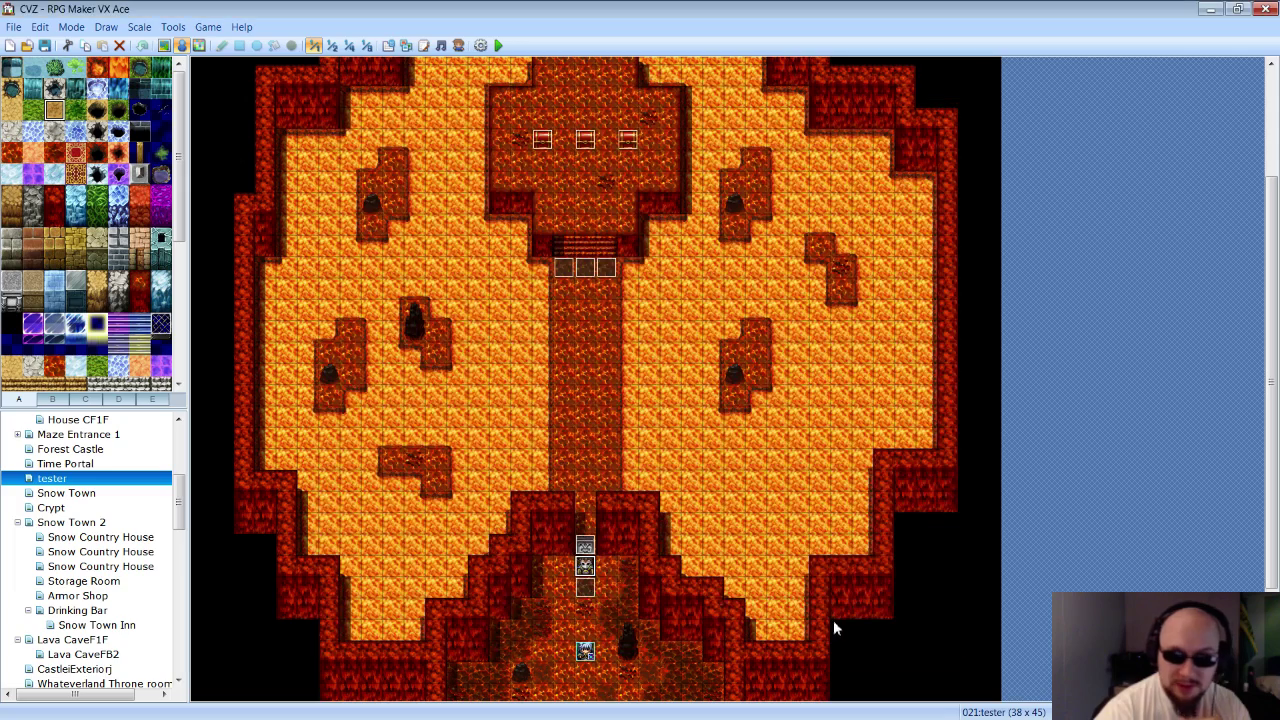
Delete the door event directly above the Masked Dude and start a quick Door event on that tile, opening its graphic choices.
{"action": "right_click", "coordinate": [585, 545]}
{"action": "left_click", "coordinate": [632, 628]}
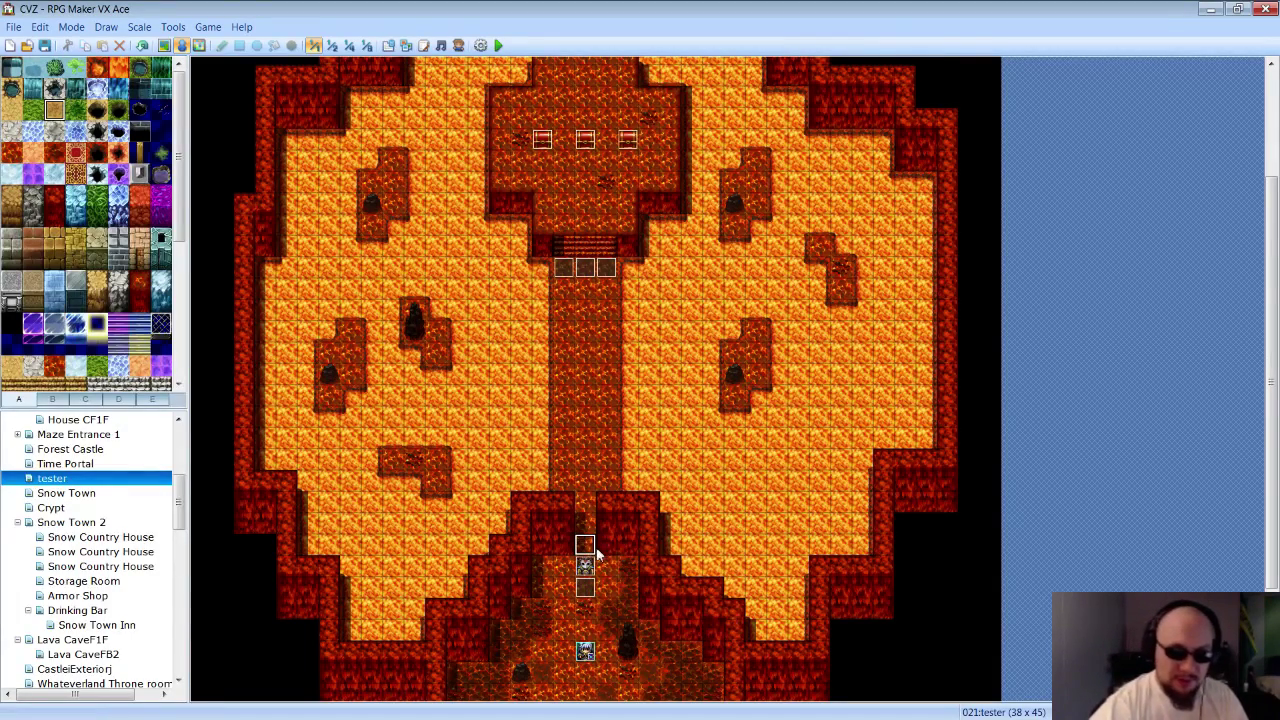
{"action": "right_click", "coordinate": [593, 548]}
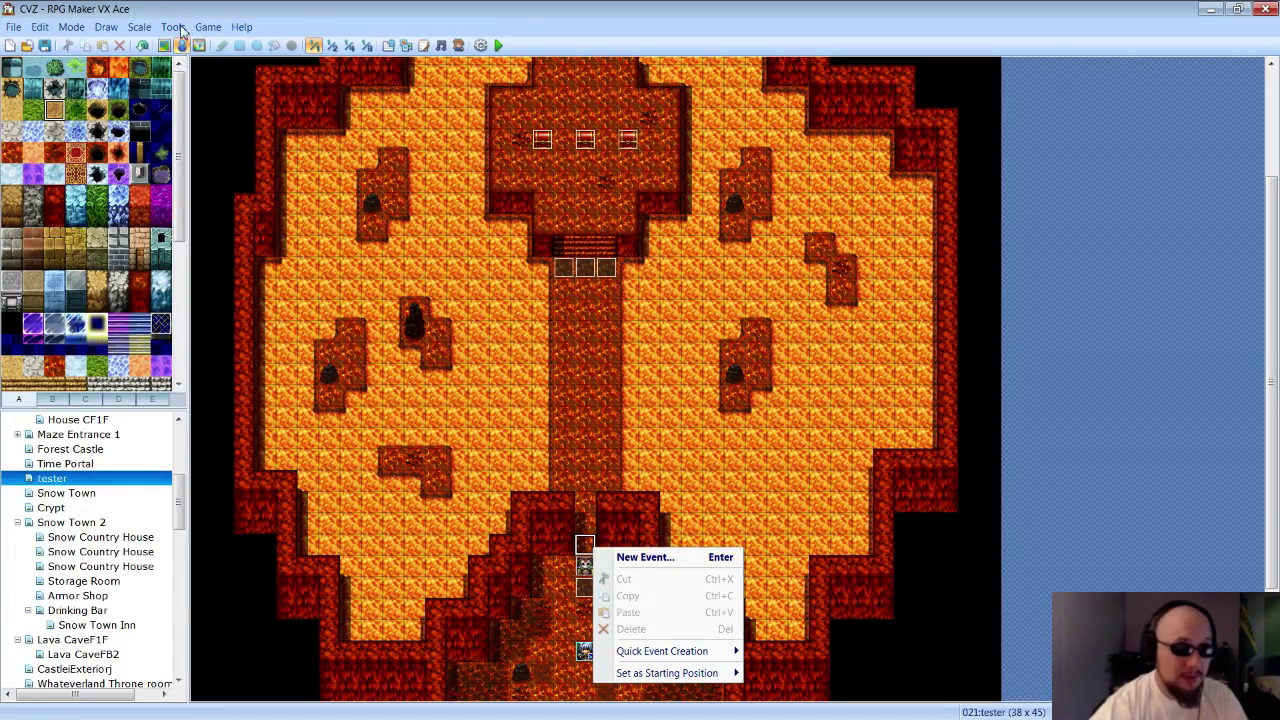
{"action": "mouse_move", "coordinate": [662, 675]}
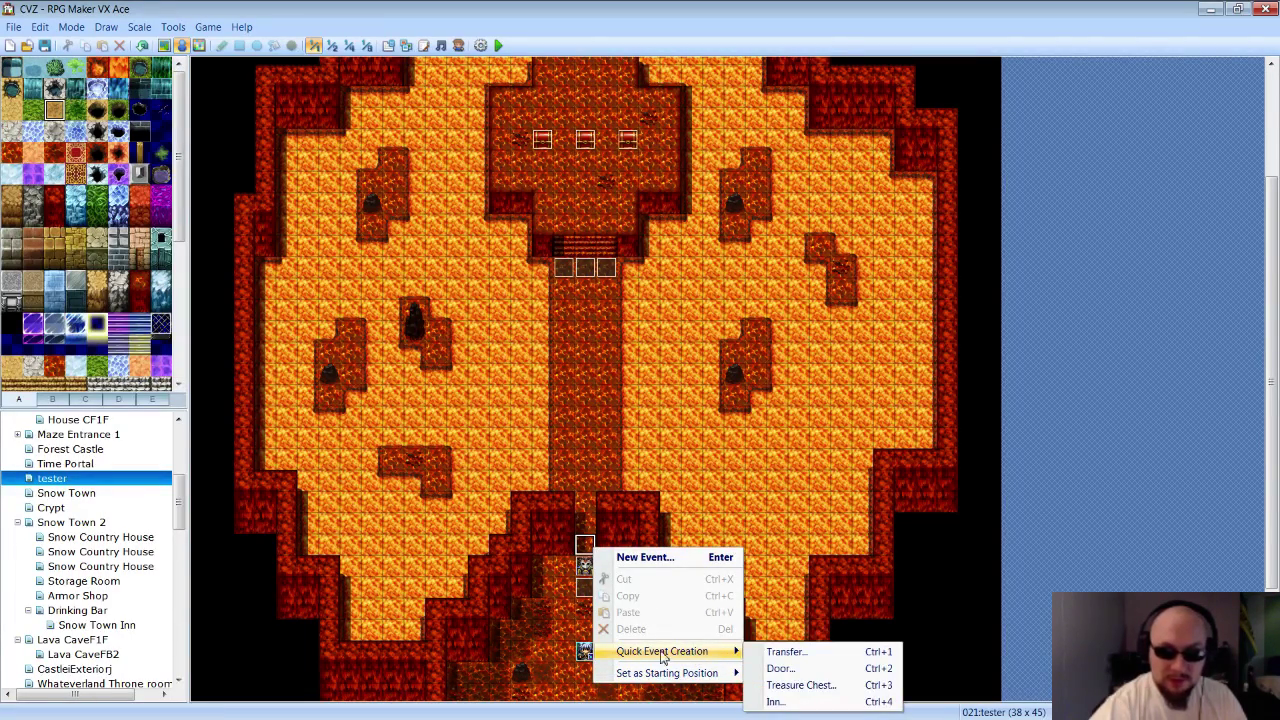
{"action": "left_click", "coordinate": [782, 669]}
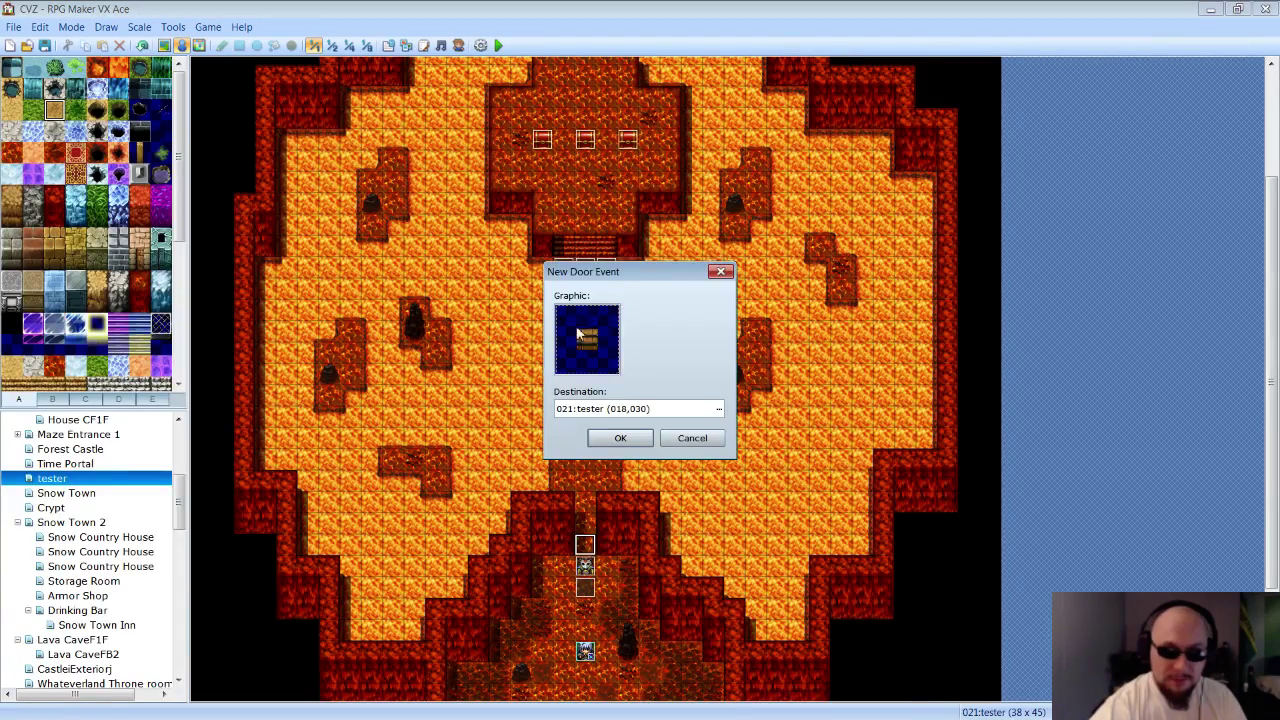
{"action": "double_click", "coordinate": [603, 338]}
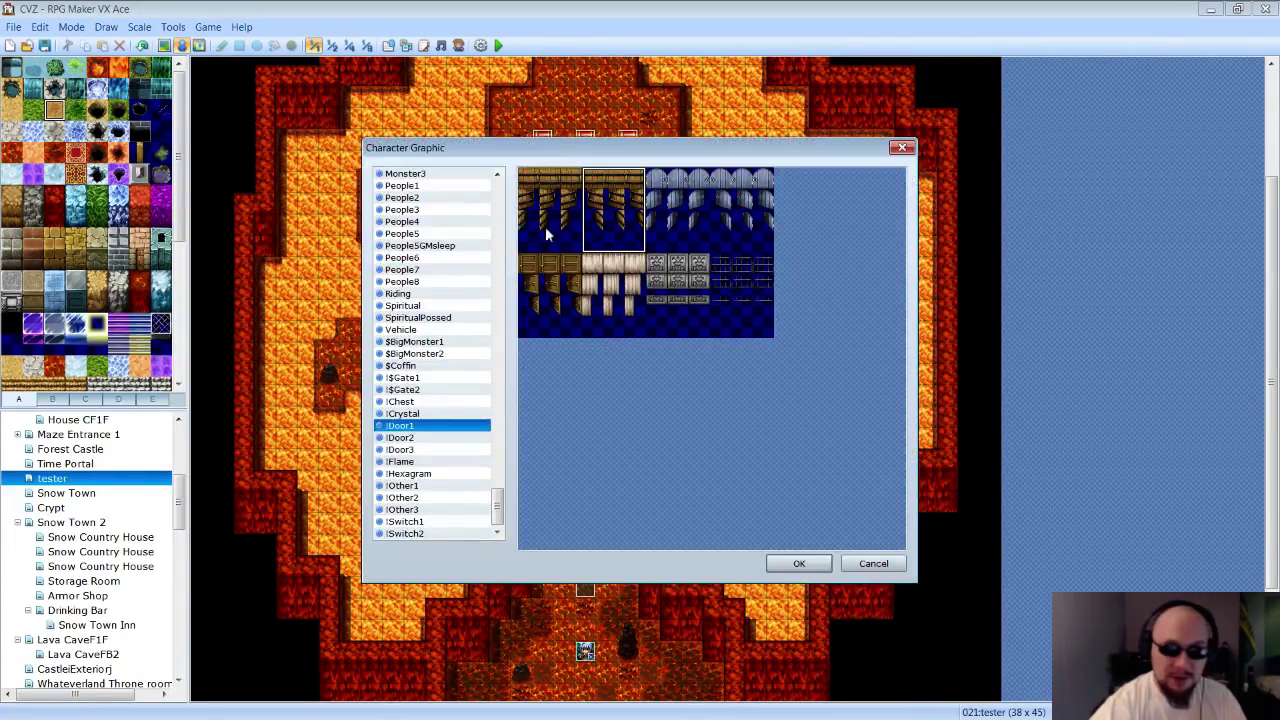
Browse the available door graphics in the !Door1 and !Door2 sets.
{"action": "left_click", "coordinate": [738, 195]}
{"action": "left_click", "coordinate": [679, 214]}
{"action": "left_click", "coordinate": [678, 298]}
{"action": "left_click", "coordinate": [586, 286]}
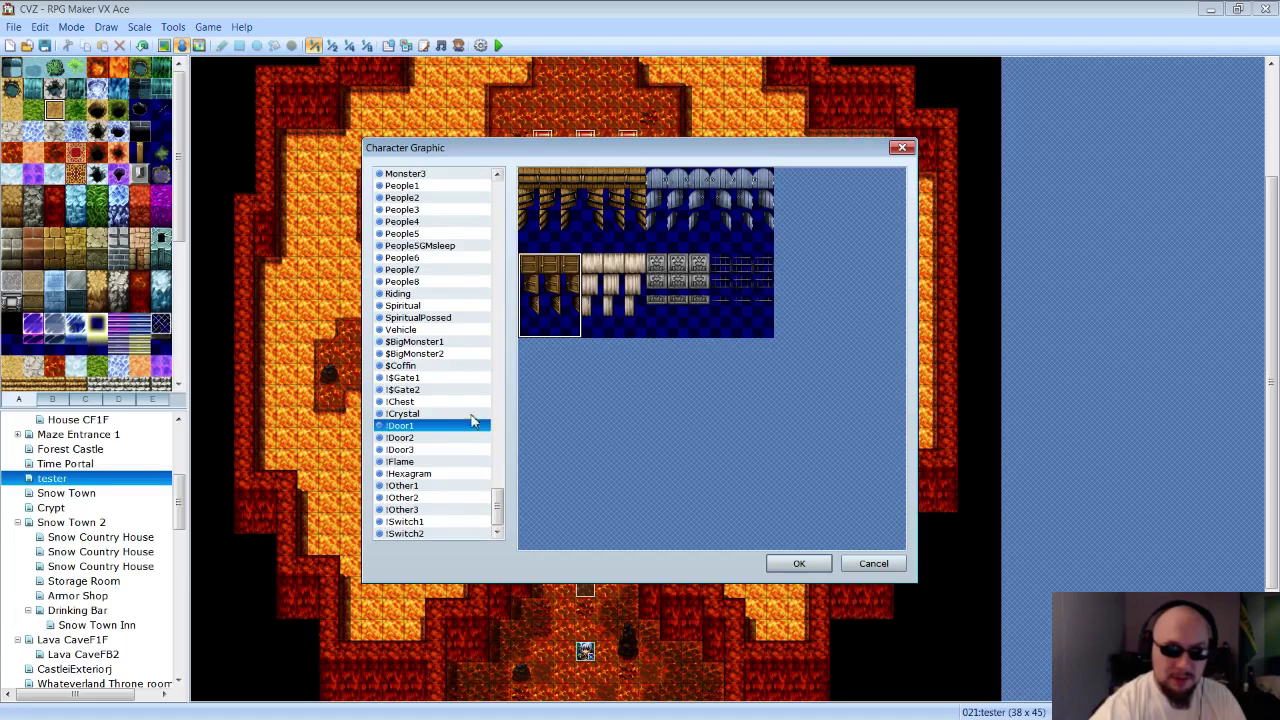
{"action": "left_click", "coordinate": [401, 440]}
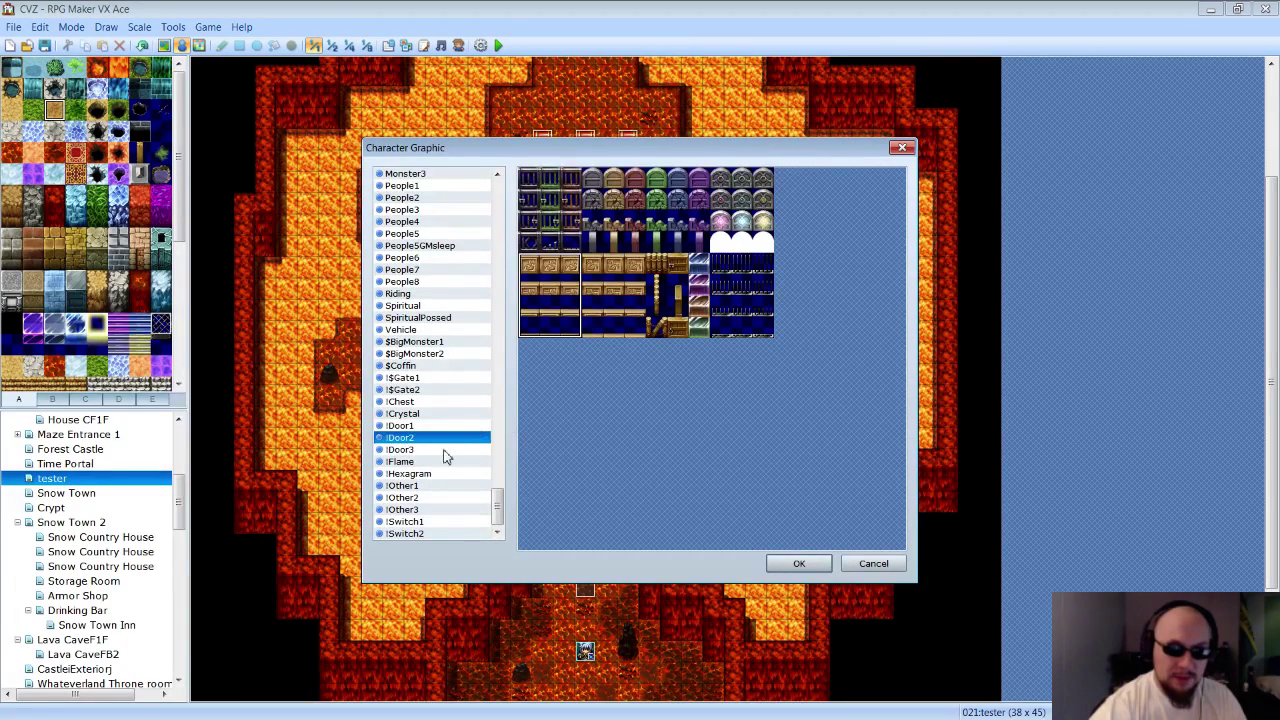
Choose the grey carved stone door from the !Door3 set and create the door event with destination 021:tester (018,030).
{"action": "left_click", "coordinate": [427, 452]}
{"action": "left_click", "coordinate": [718, 215]}
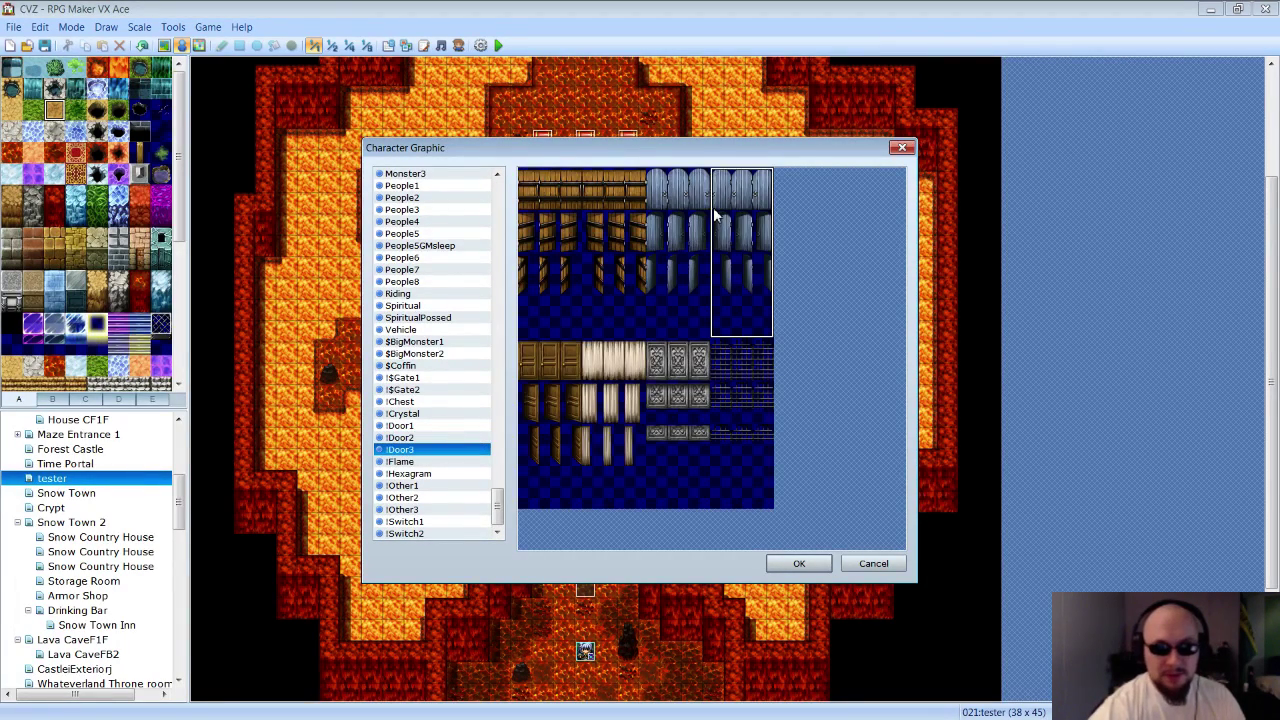
{"action": "left_click", "coordinate": [676, 215]}
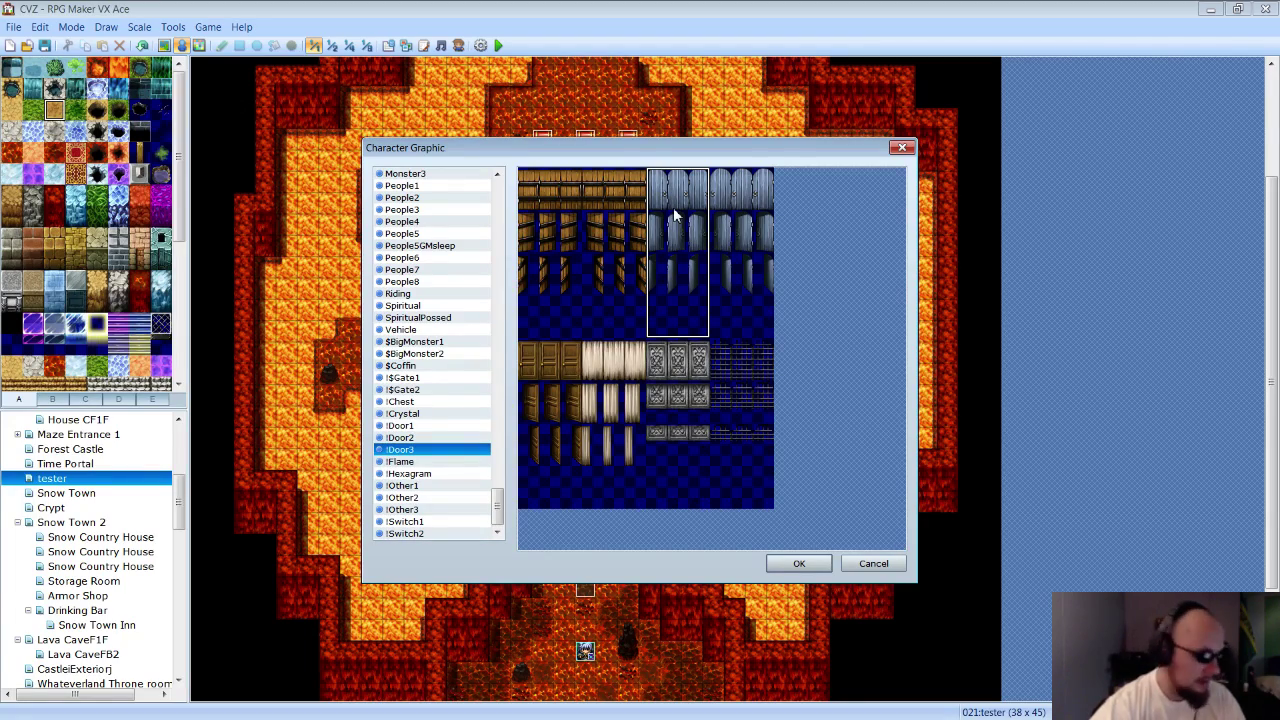
{"action": "double_click", "coordinate": [681, 371]}
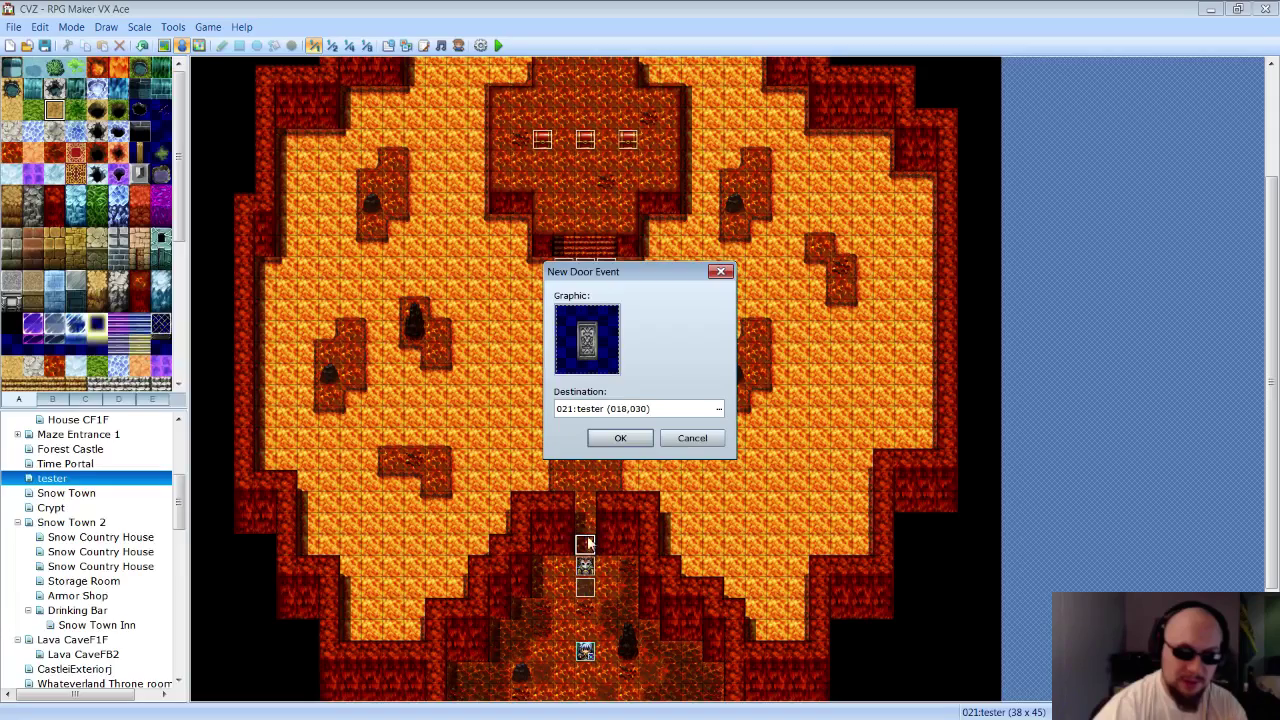
{"action": "left_click", "coordinate": [620, 440]}
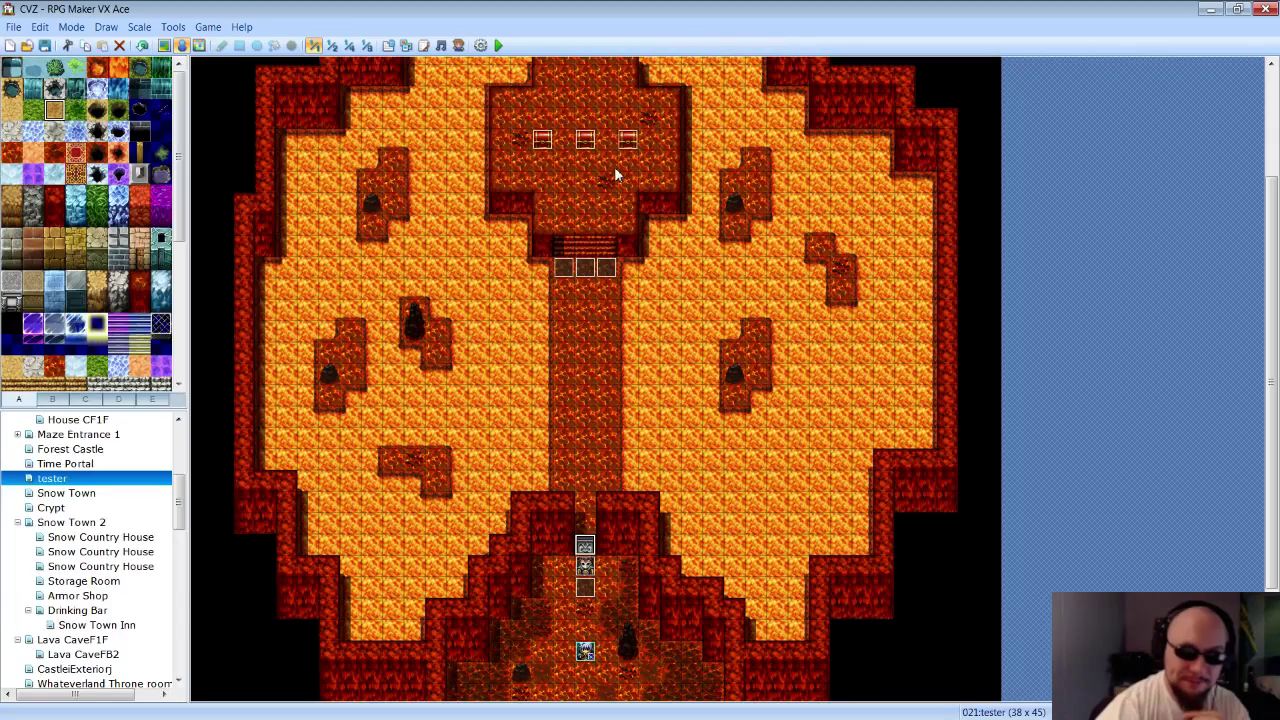
Inspect the leftmost and rightmost of the three events below the stairs, closing both without changes.
{"action": "right_click", "coordinate": [565, 274]}
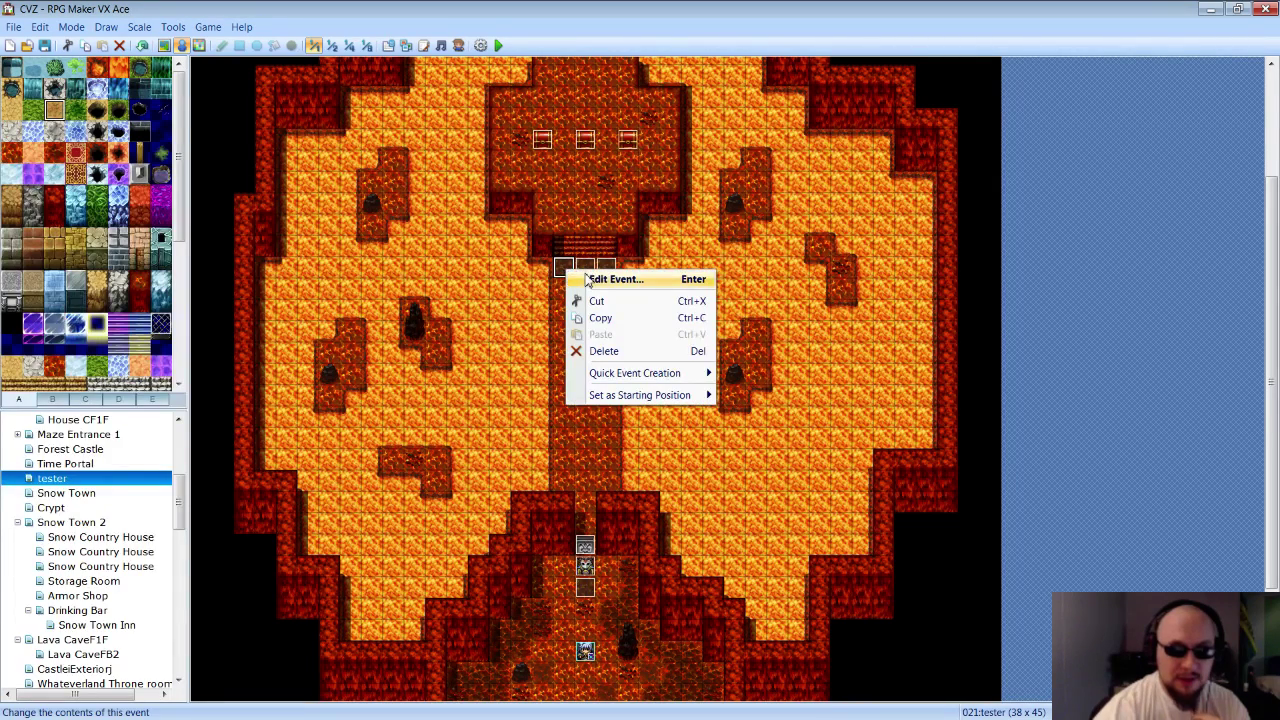
{"action": "left_click", "coordinate": [588, 282]}
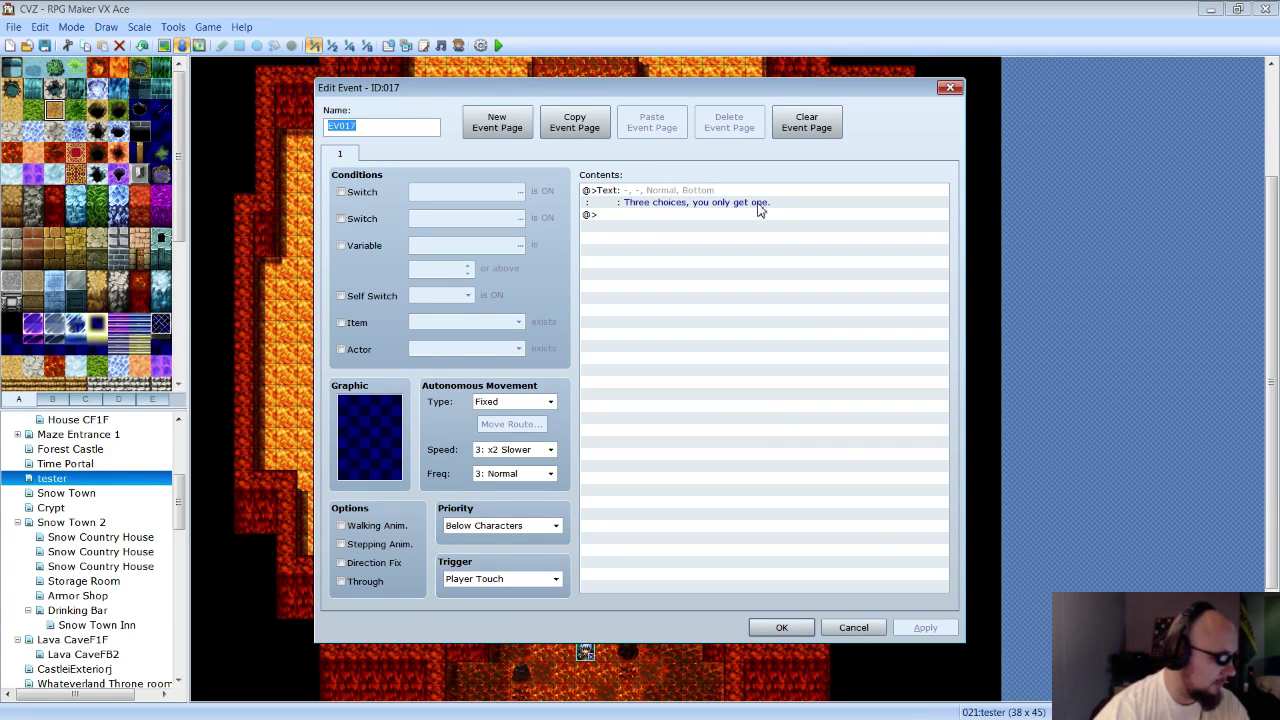
{"action": "left_click", "coordinate": [853, 628]}
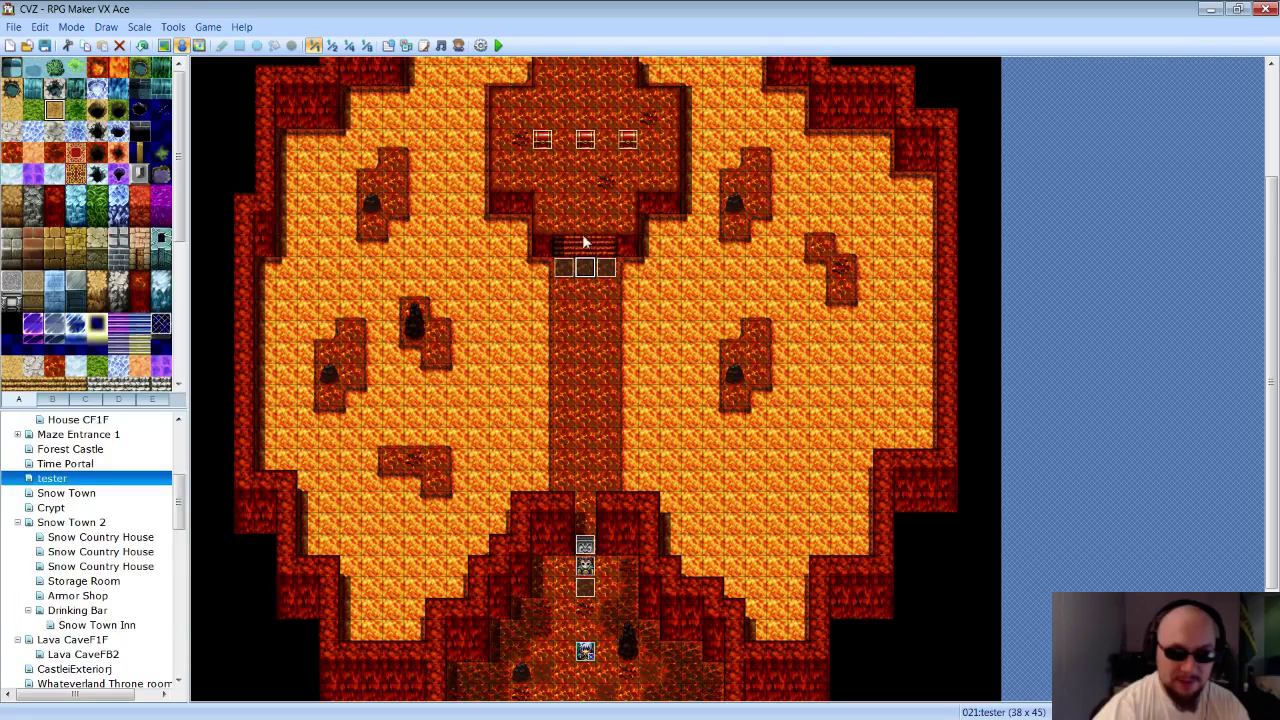
{"action": "right_click", "coordinate": [608, 272]}
{"action": "left_click", "coordinate": [636, 288]}
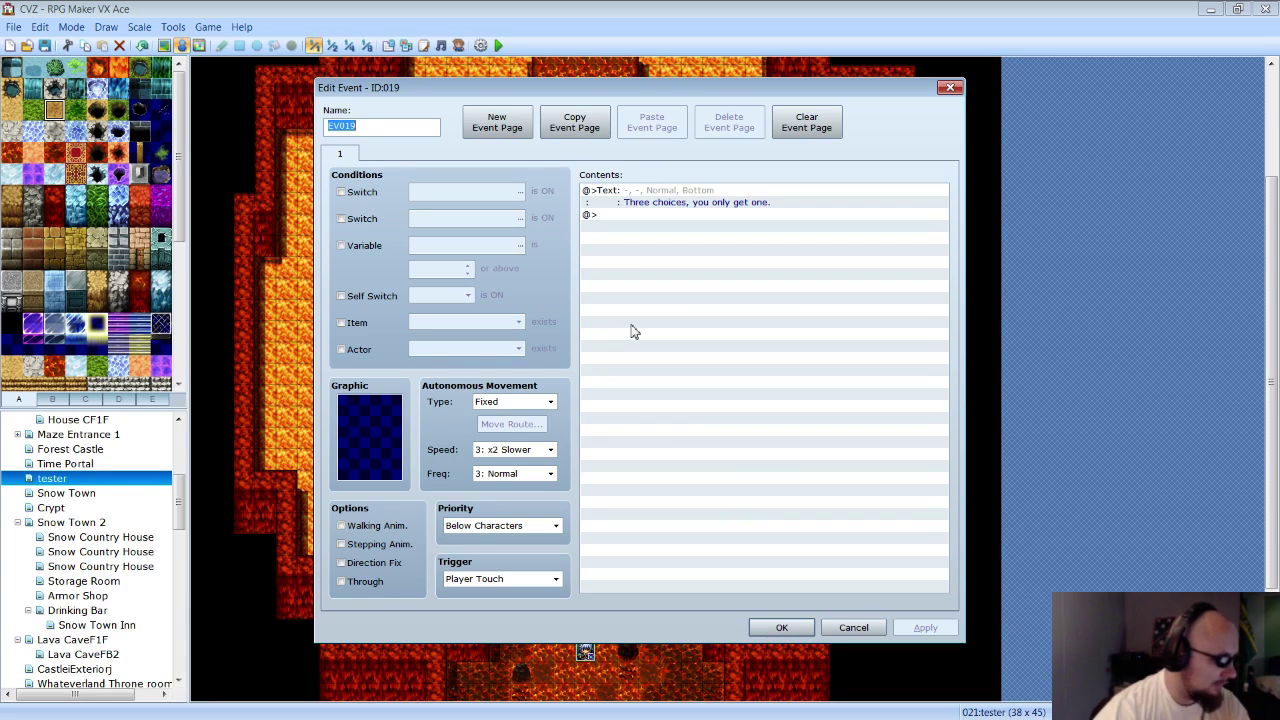
{"action": "left_click", "coordinate": [845, 628]}
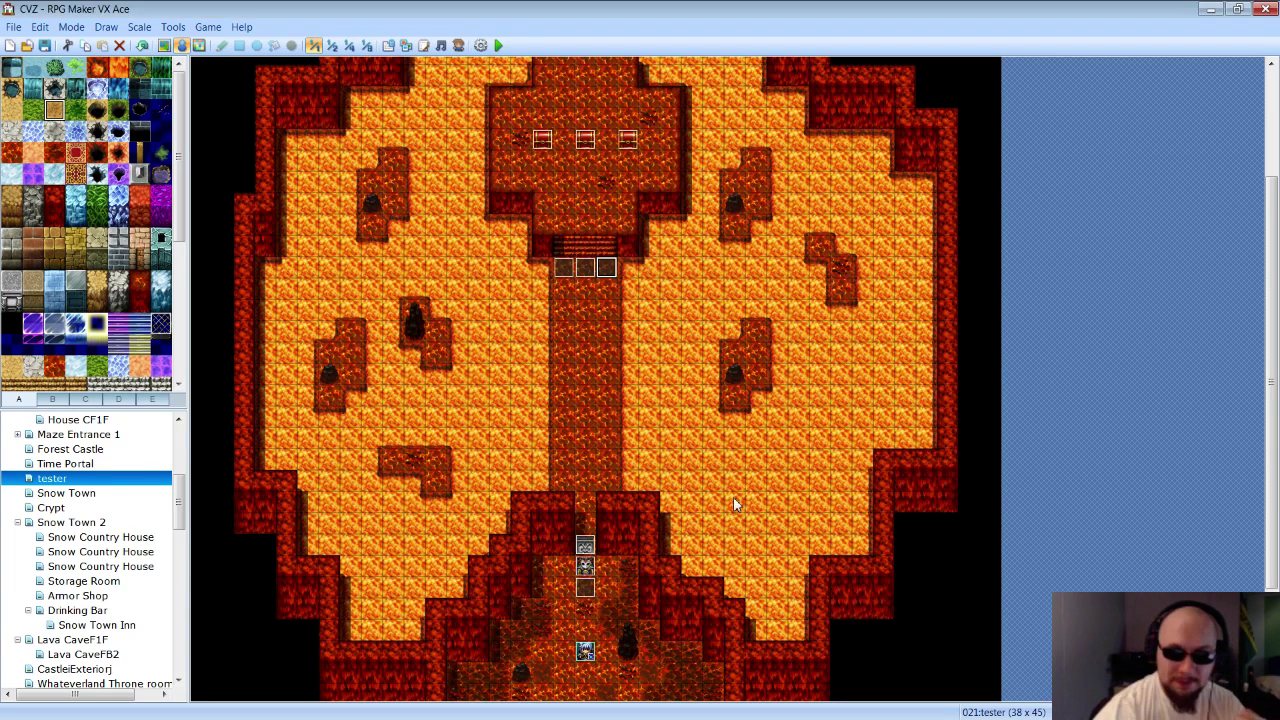
In the rightmost event below the stairs, add a Control Self Switch A = ON command after the "Three choices, you only get one." message.
{"action": "right_click", "coordinate": [613, 277]}
{"action": "left_click", "coordinate": [641, 281]}
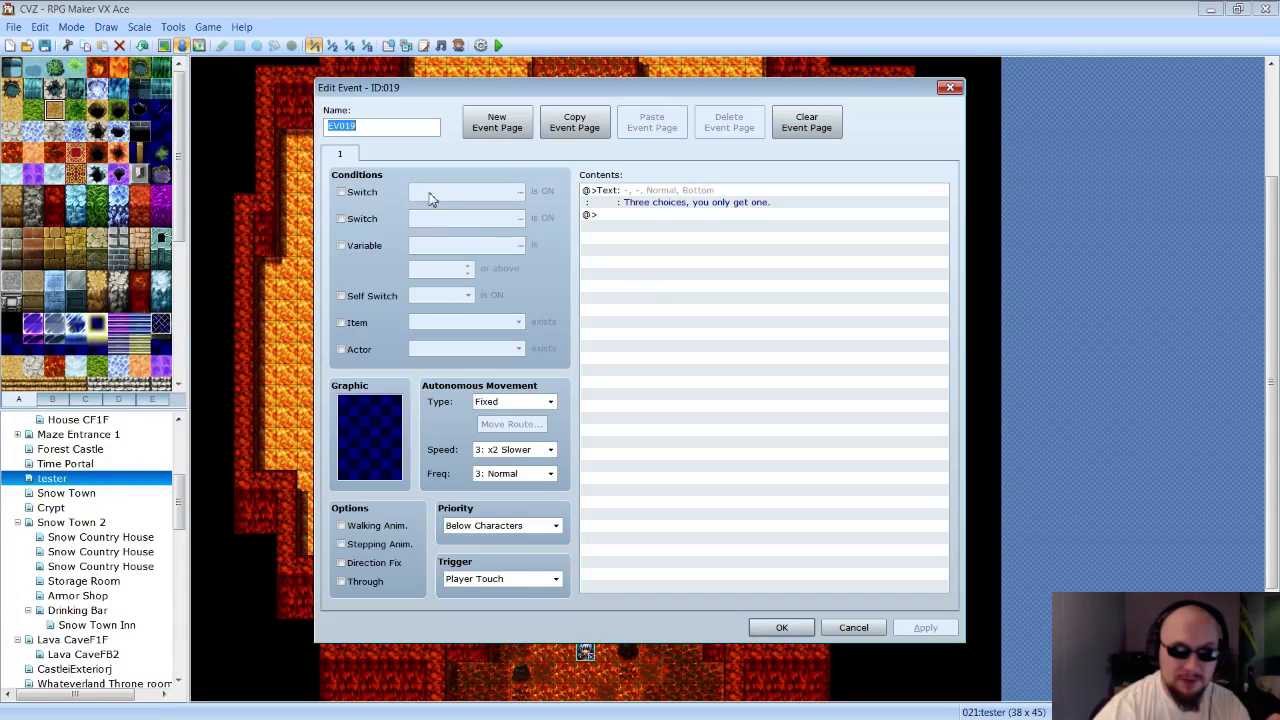
{"action": "right_click", "coordinate": [634, 216]}
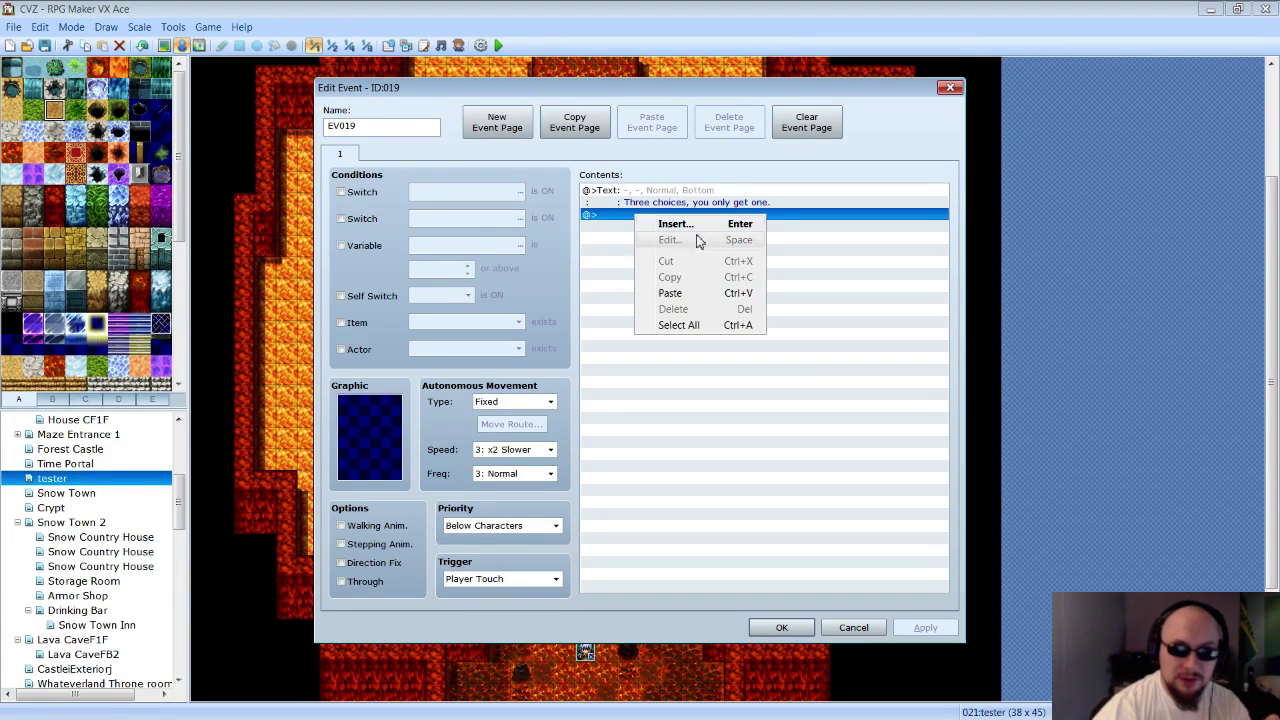
{"action": "left_click", "coordinate": [701, 230]}
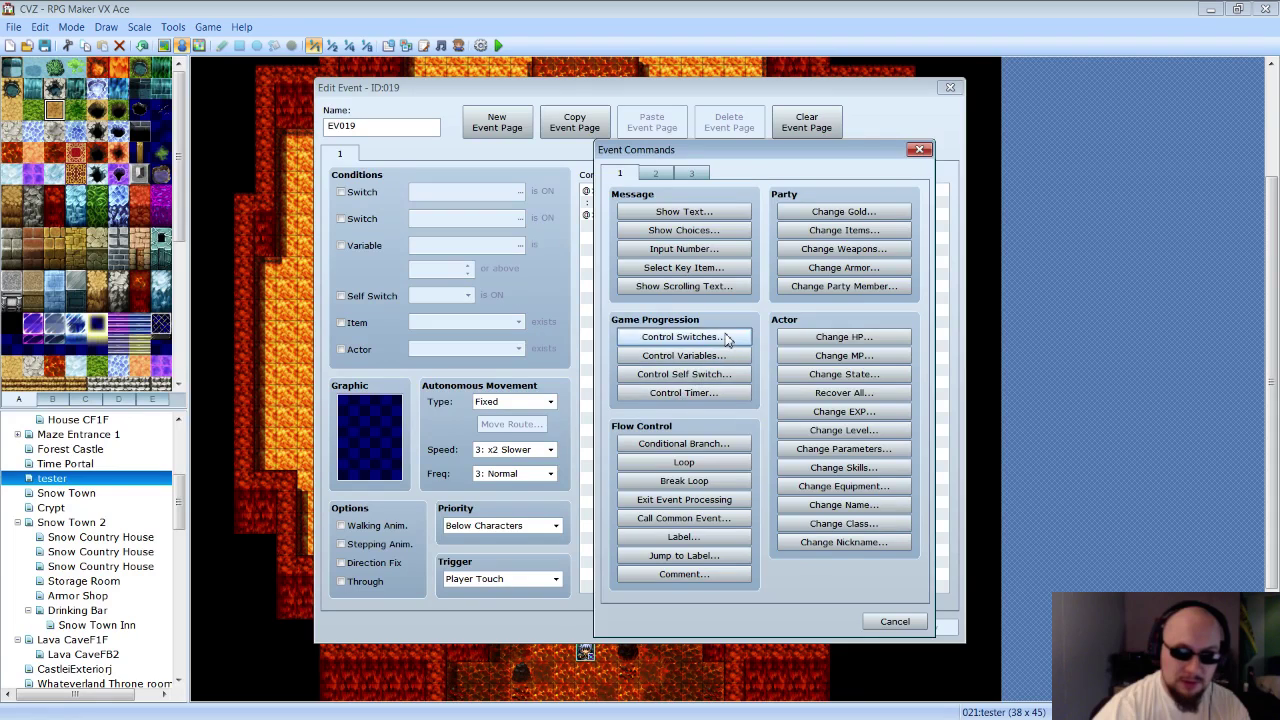
{"action": "left_click", "coordinate": [684, 337]}
{"action": "left_click", "coordinate": [838, 461]}
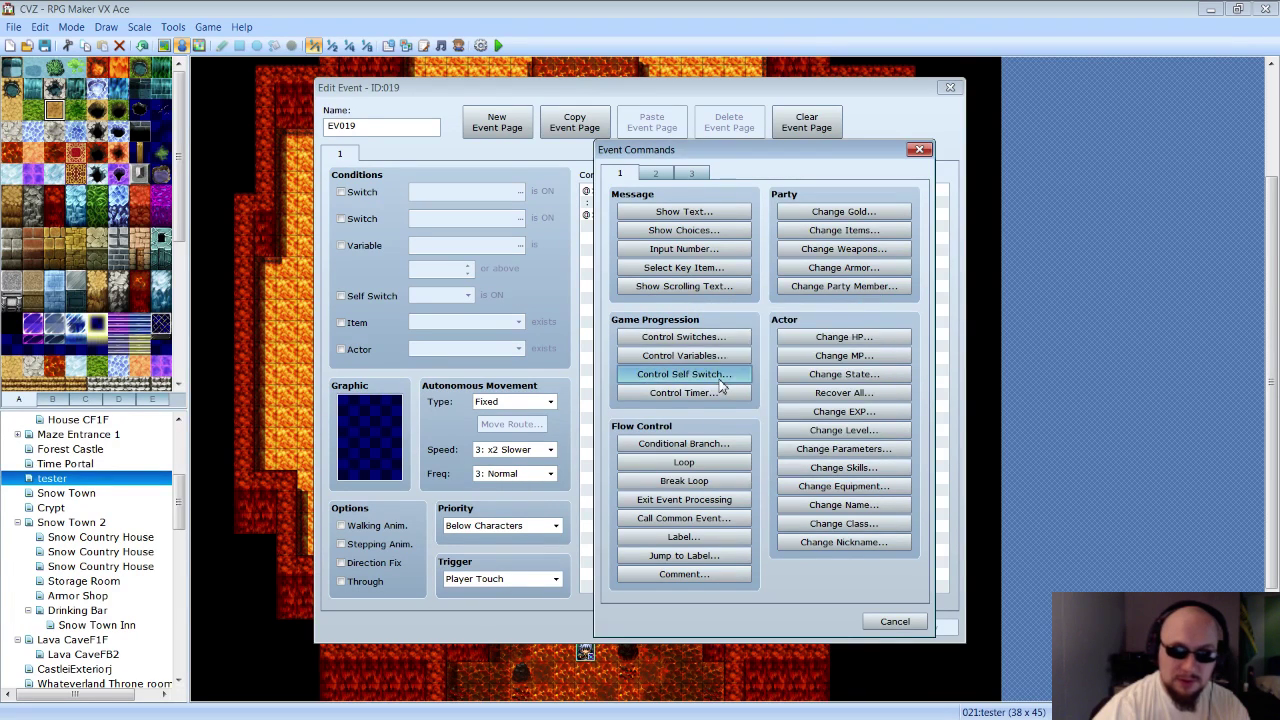
{"action": "left_click", "coordinate": [630, 377]}
{"action": "left_click", "coordinate": [828, 366]}
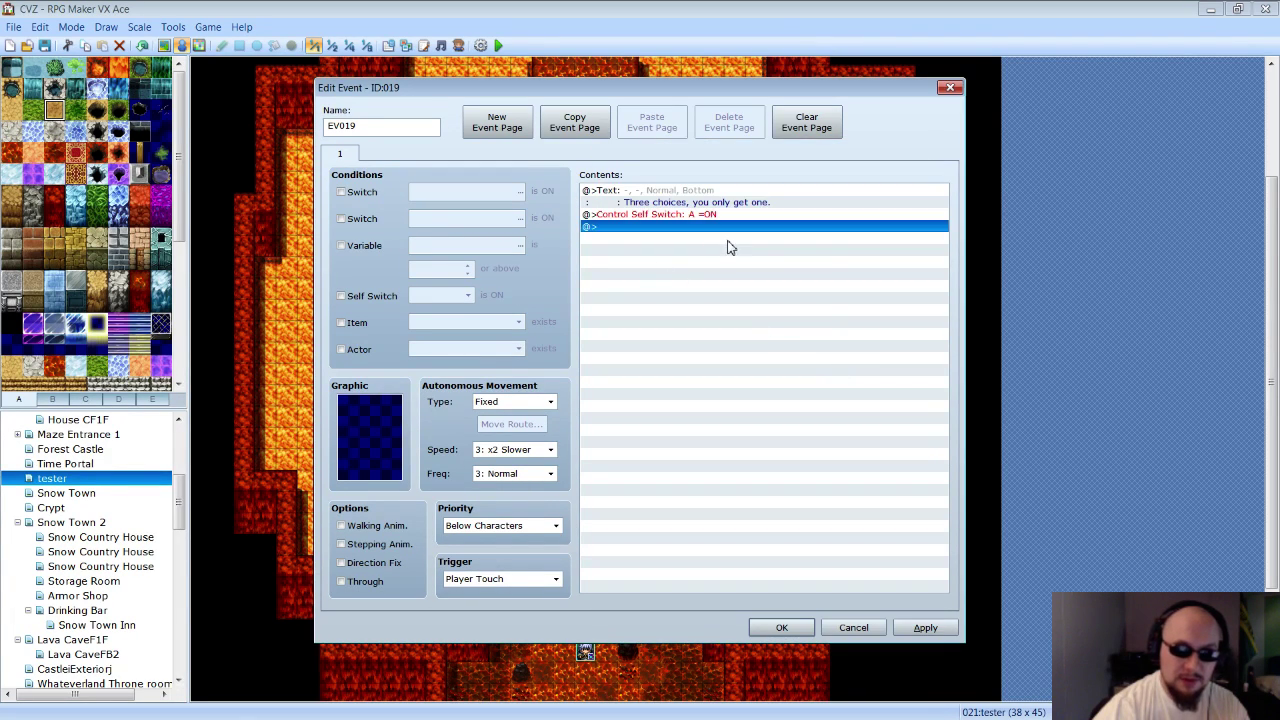
Add an empty second page to the event, conditioned on Self Switch A being ON, and apply the changes.
{"action": "left_click", "coordinate": [497, 121]}
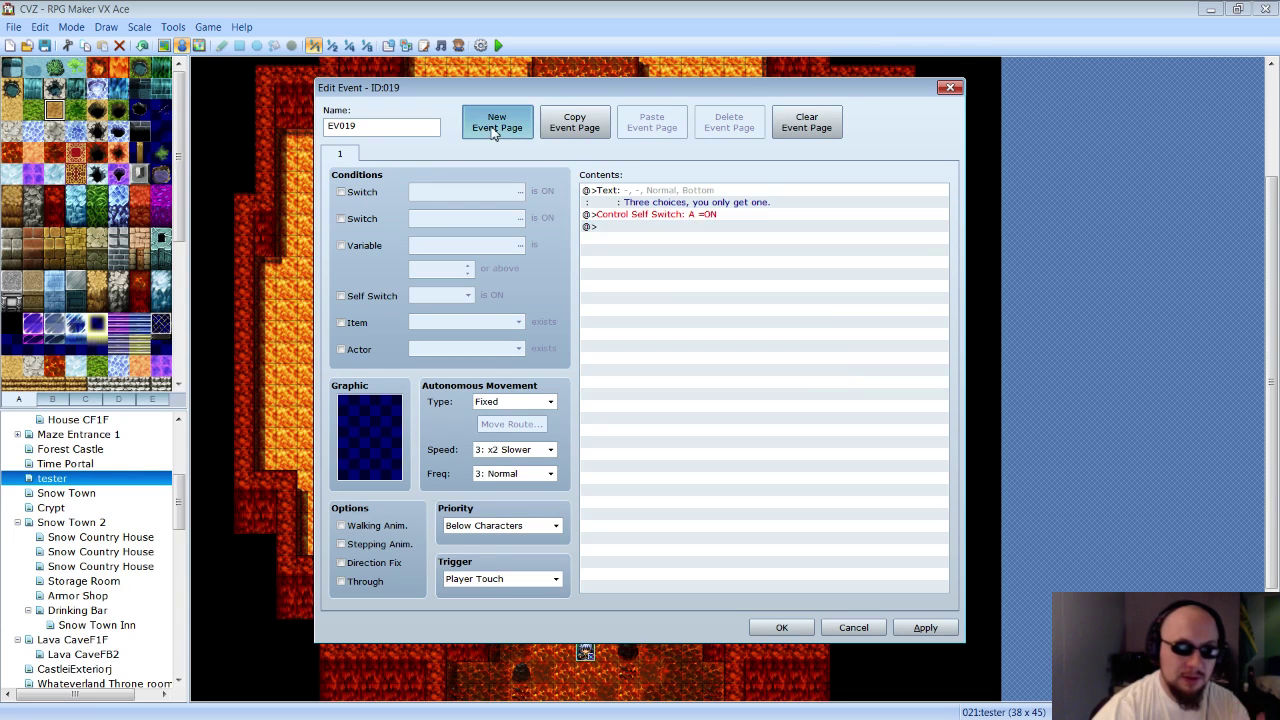
{"action": "left_click", "coordinate": [354, 296]}
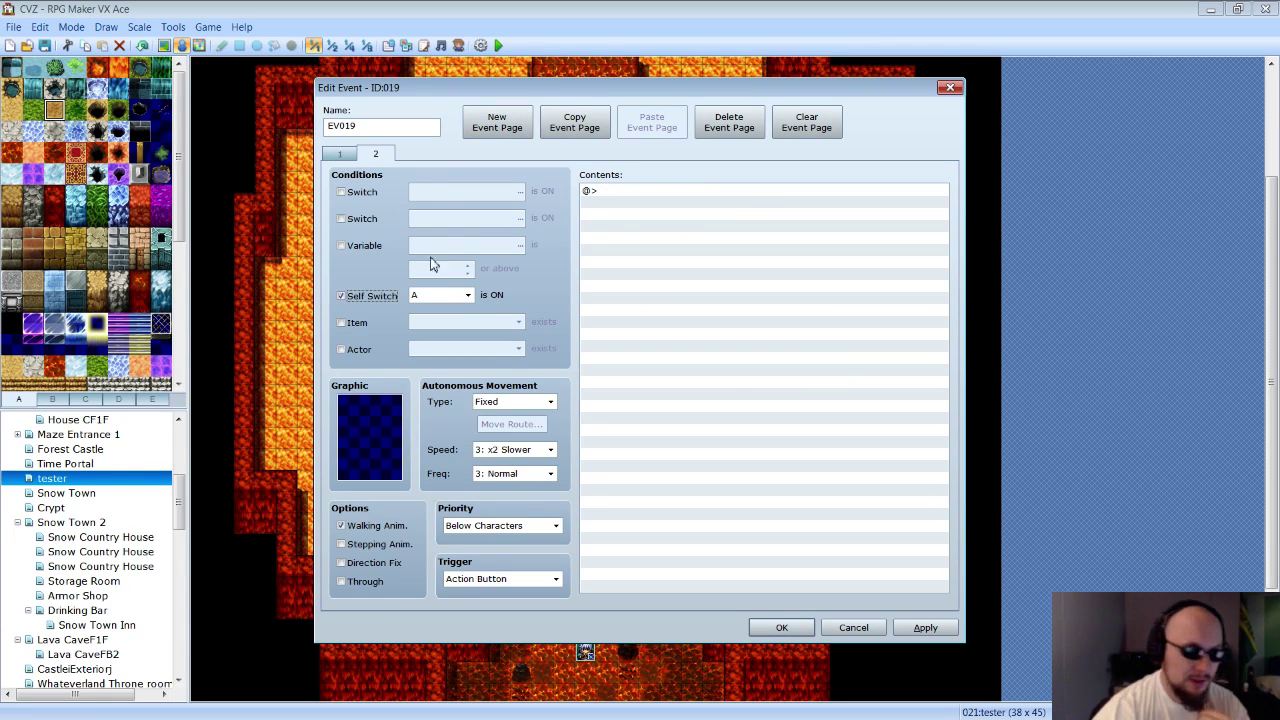
{"action": "left_click", "coordinate": [350, 154]}
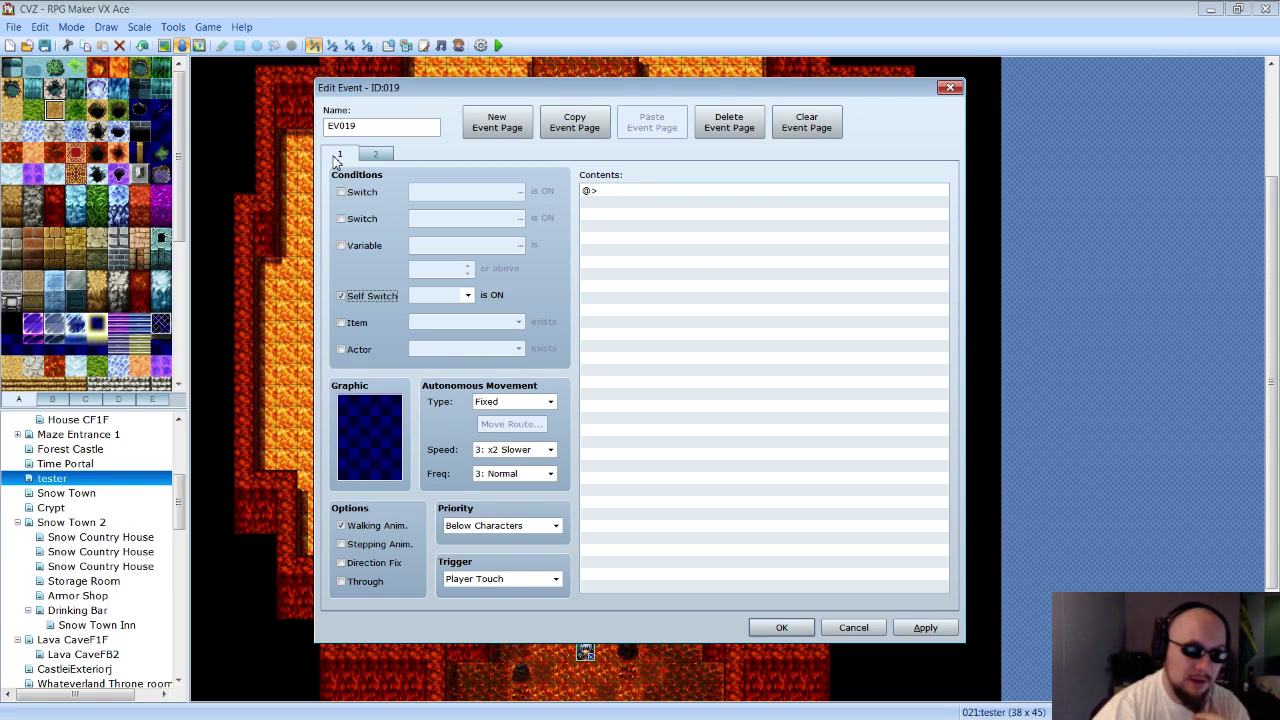
{"action": "left_click", "coordinate": [716, 196]}
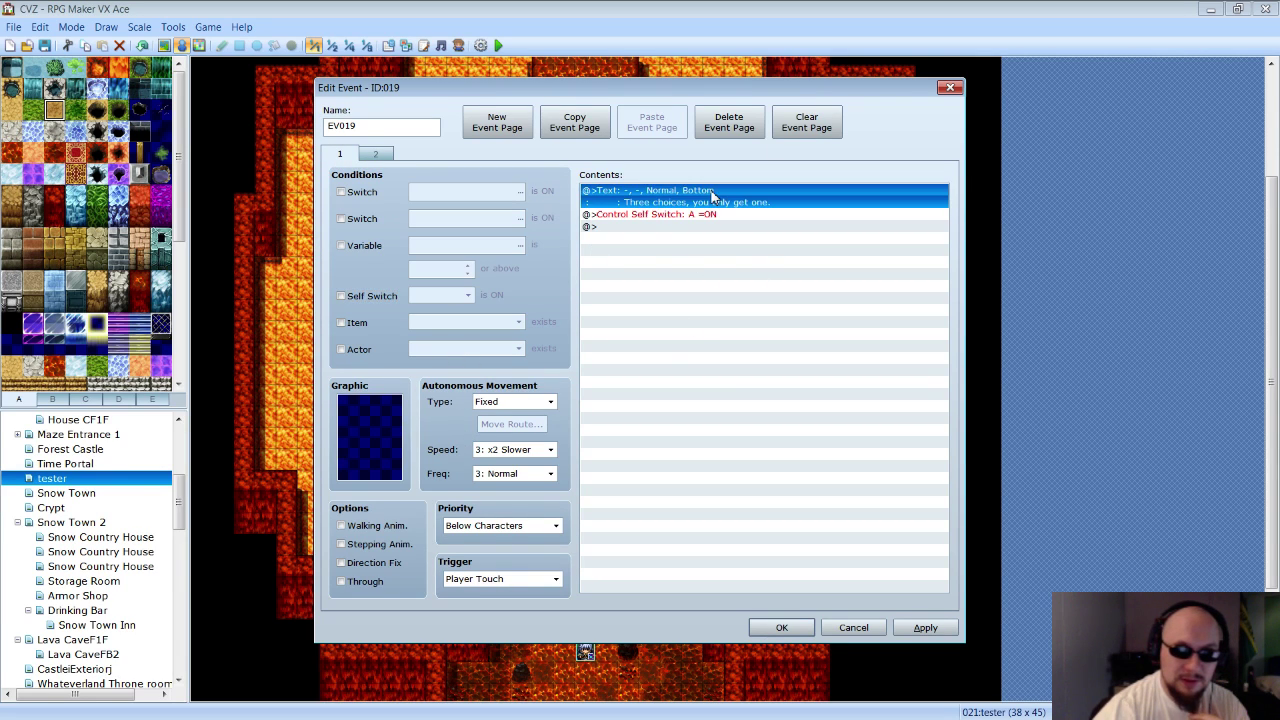
{"action": "left_click", "coordinate": [676, 214]}
{"action": "left_click", "coordinate": [388, 156]}
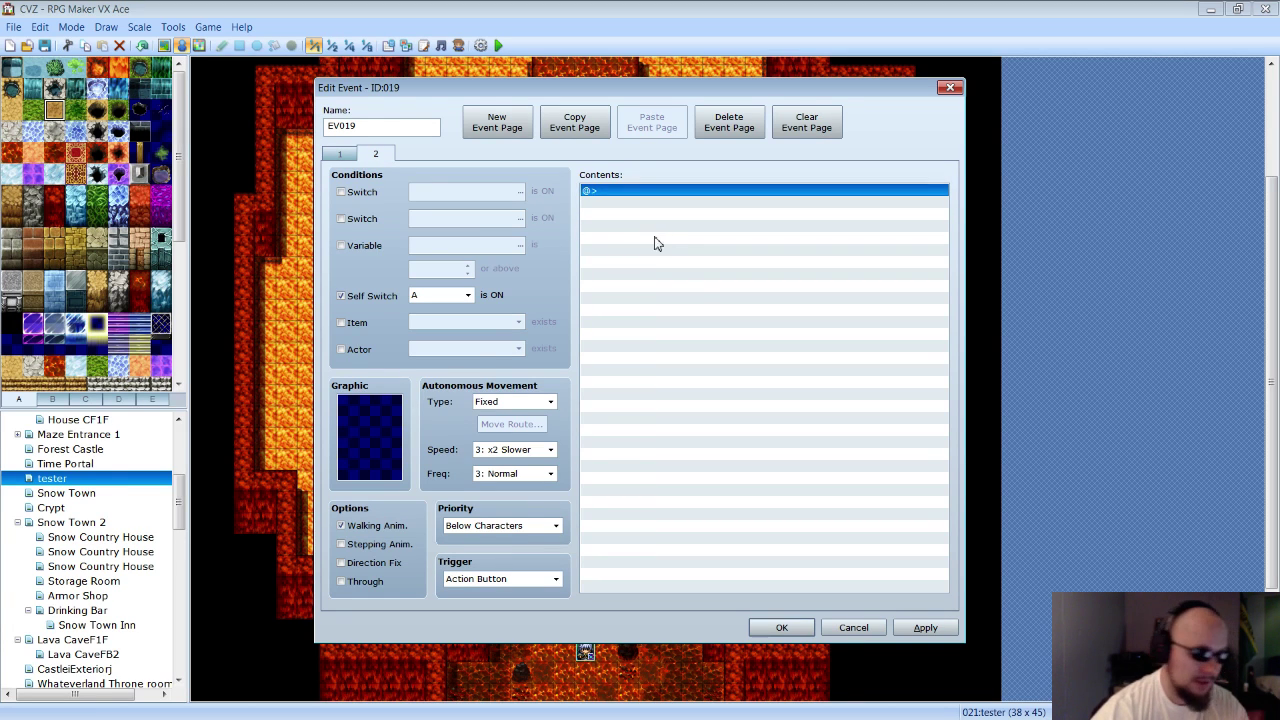
{"action": "left_click", "coordinate": [925, 628]}
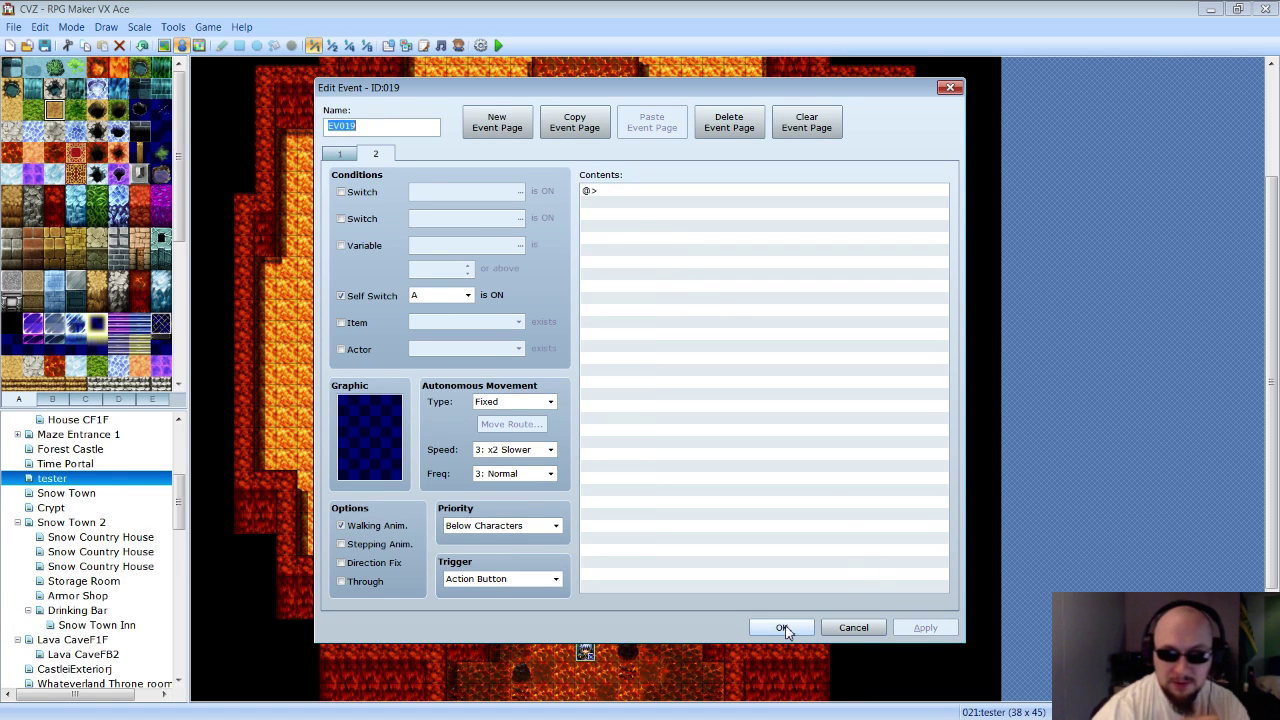
Close the edited message event and examine the TreasureChestOpen conditional branch and its locked-chest message in the leftmost treasure chest's event.
{"action": "left_click", "coordinate": [776, 627]}
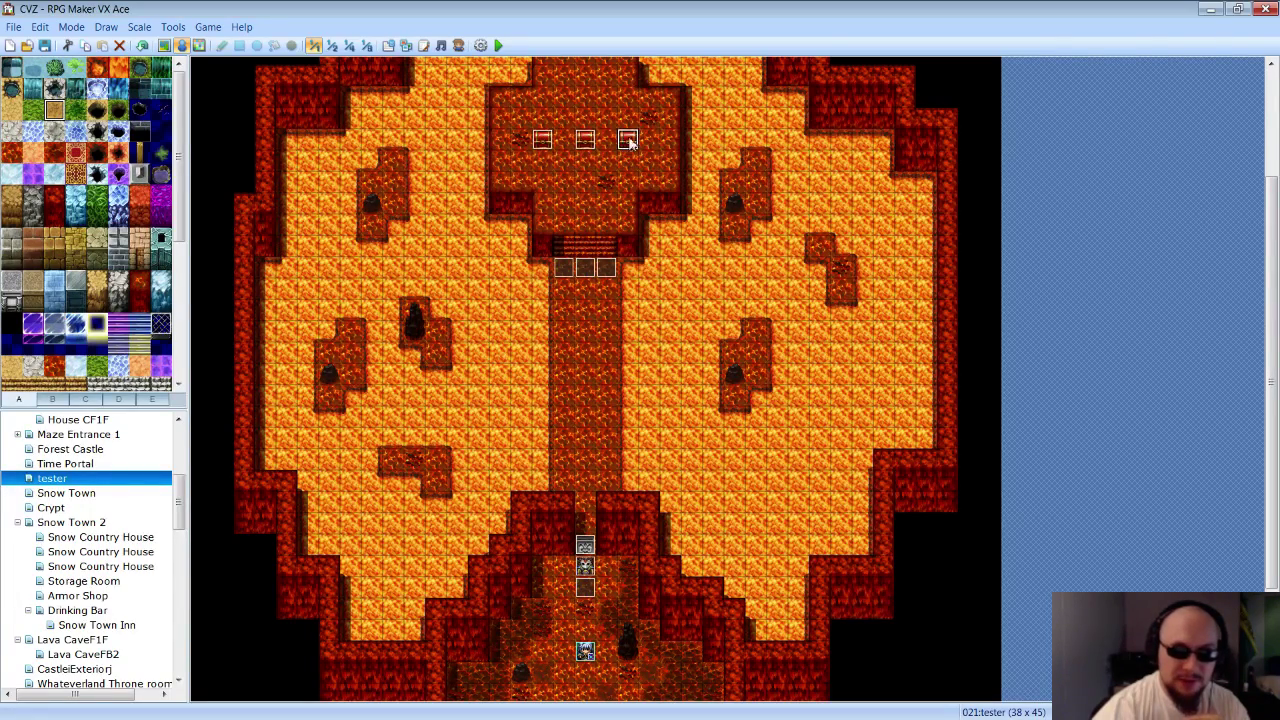
{"action": "right_click", "coordinate": [547, 146]}
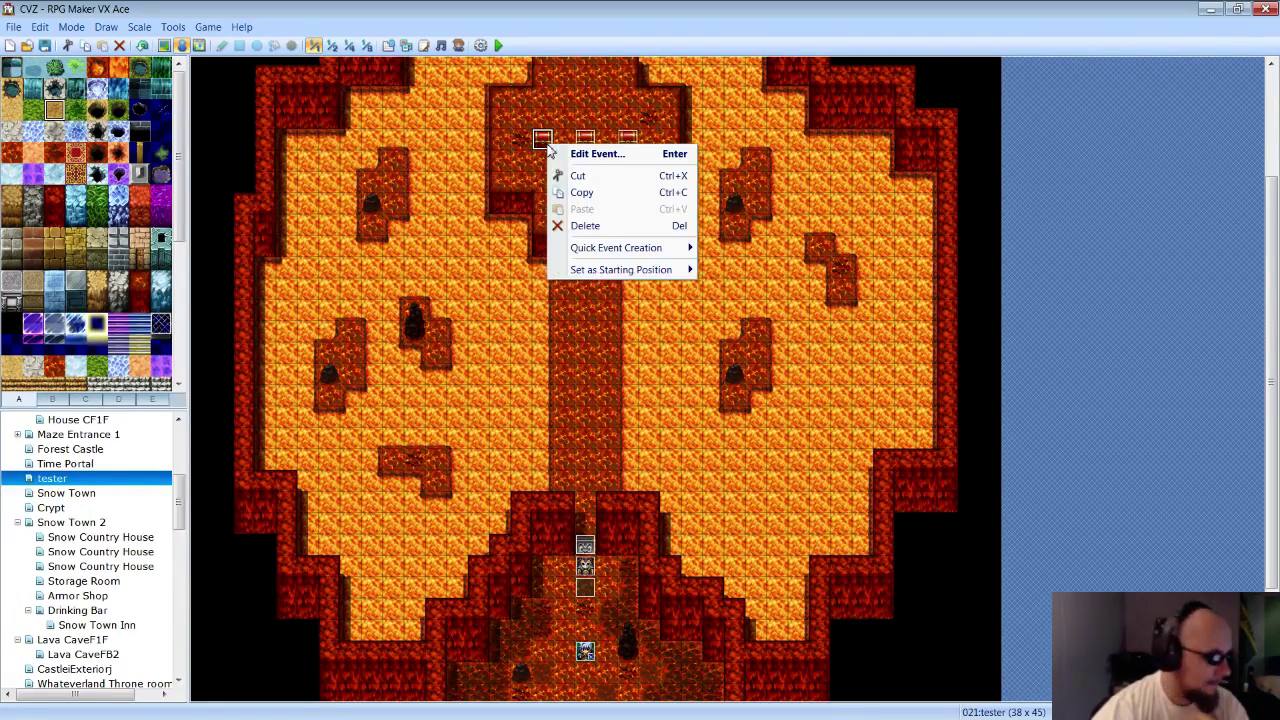
{"action": "left_click", "coordinate": [586, 153]}
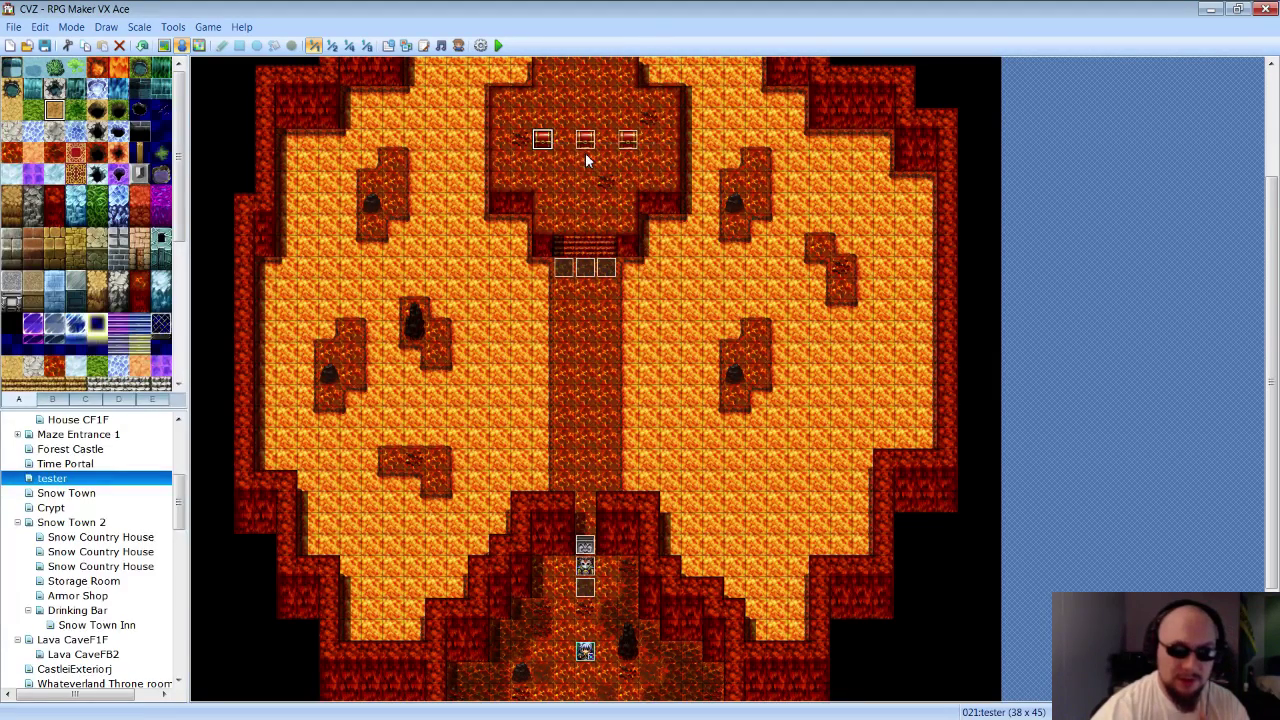
{"action": "left_click", "coordinate": [652, 190]}
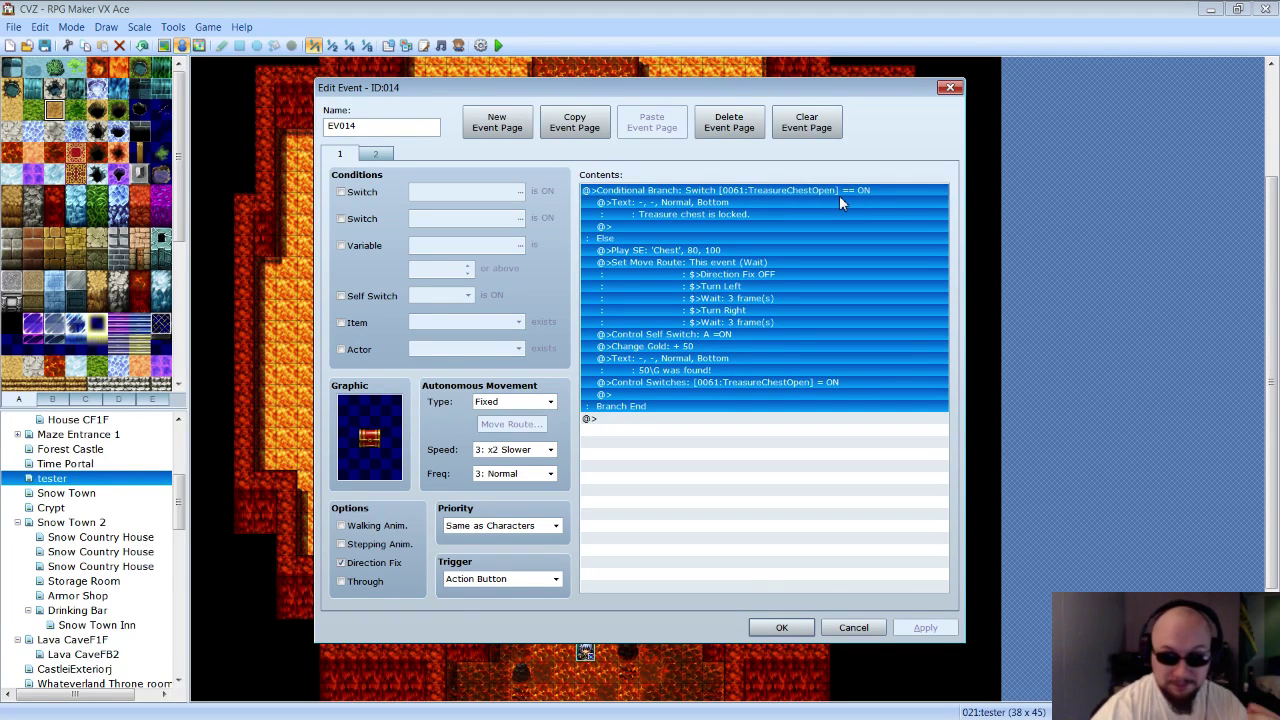
{"action": "left_click", "coordinate": [797, 249]}
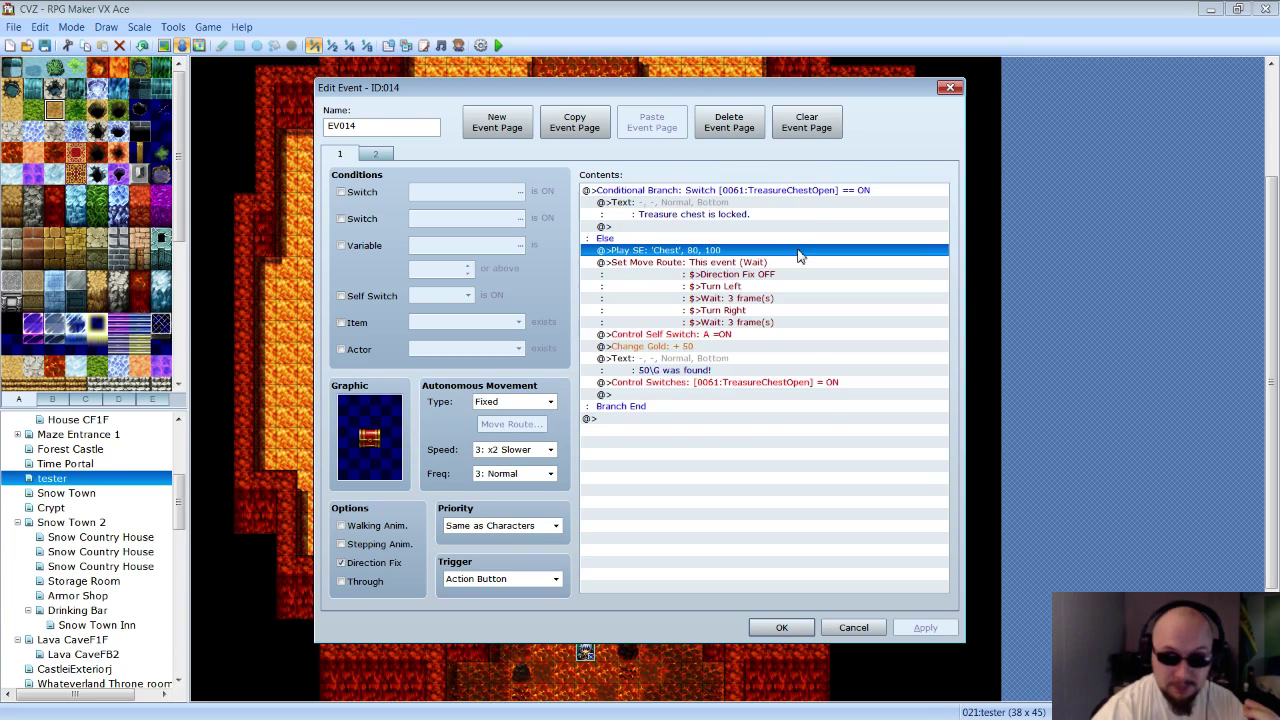
{"action": "left_click", "coordinate": [814, 191]}
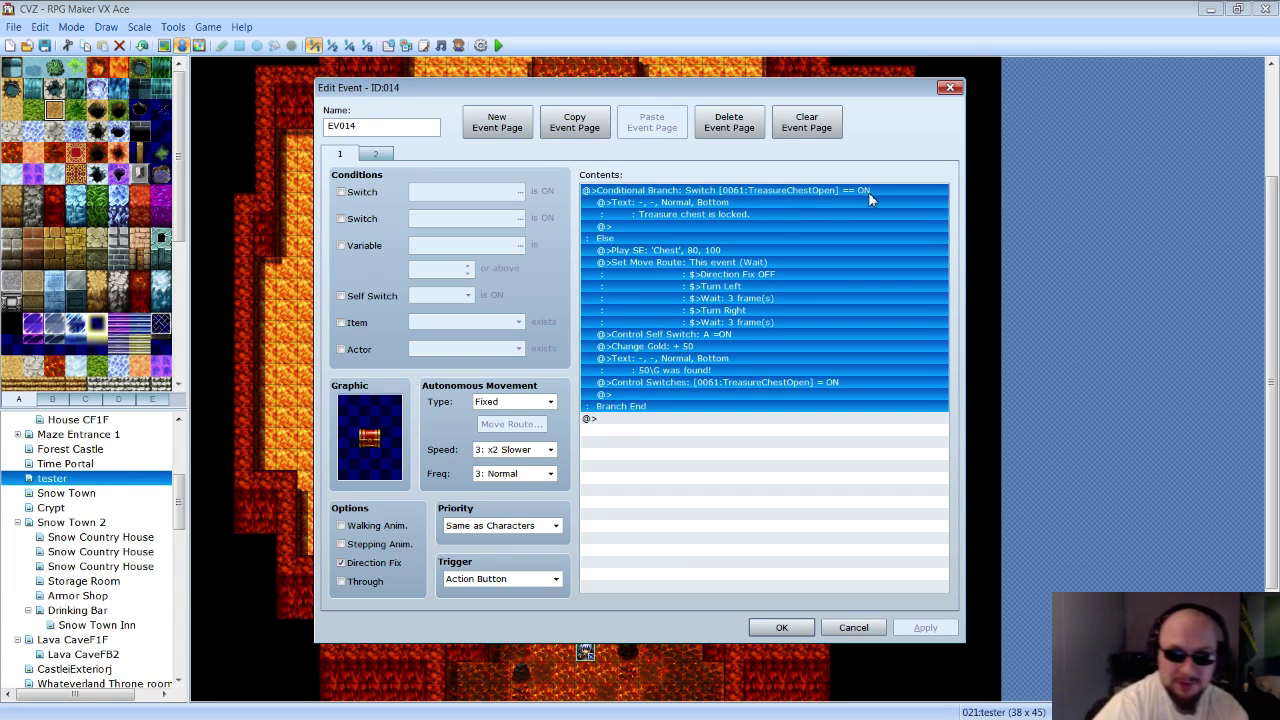
{"action": "left_click", "coordinate": [706, 214]}
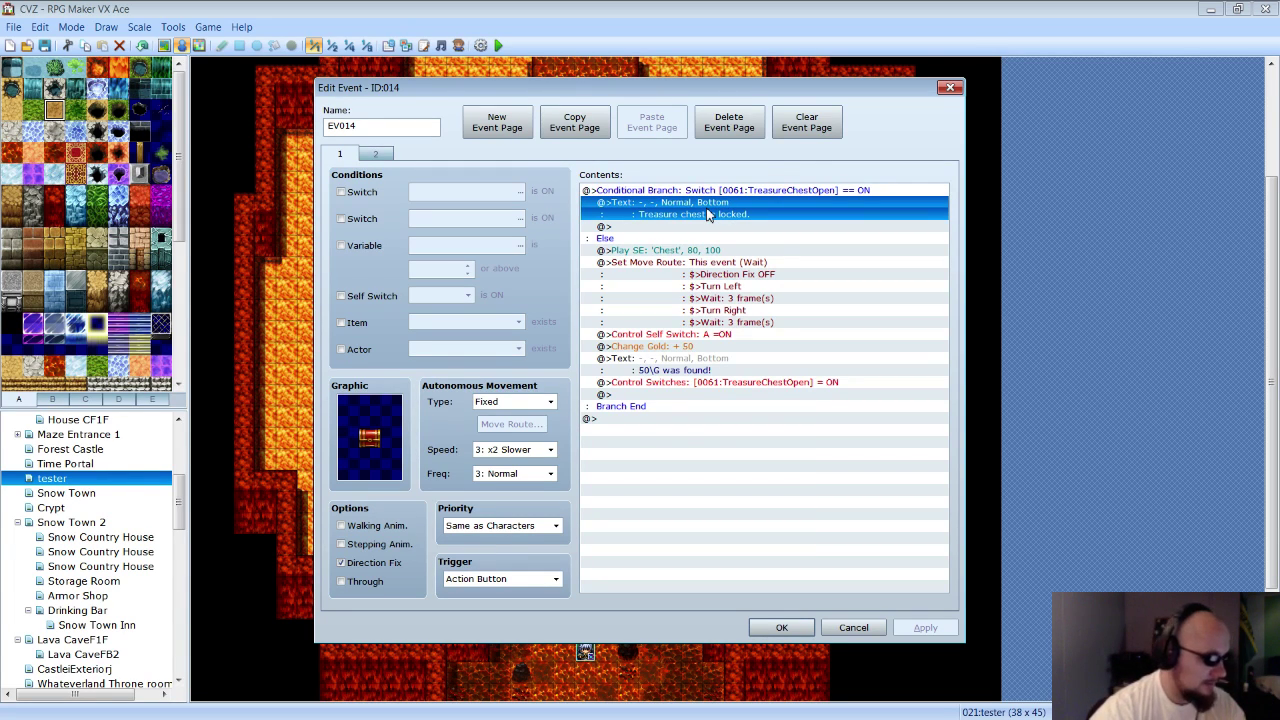
{"action": "left_click", "coordinate": [782, 192]}
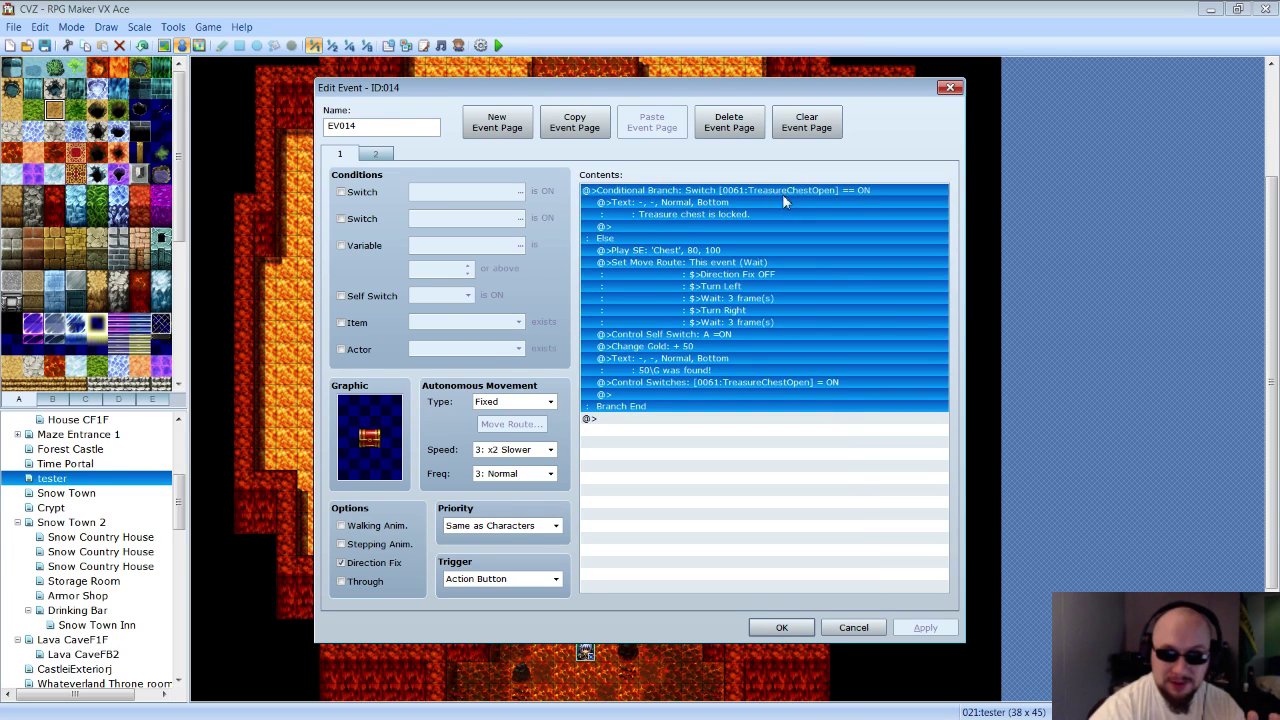
{"action": "left_click", "coordinate": [630, 239]}
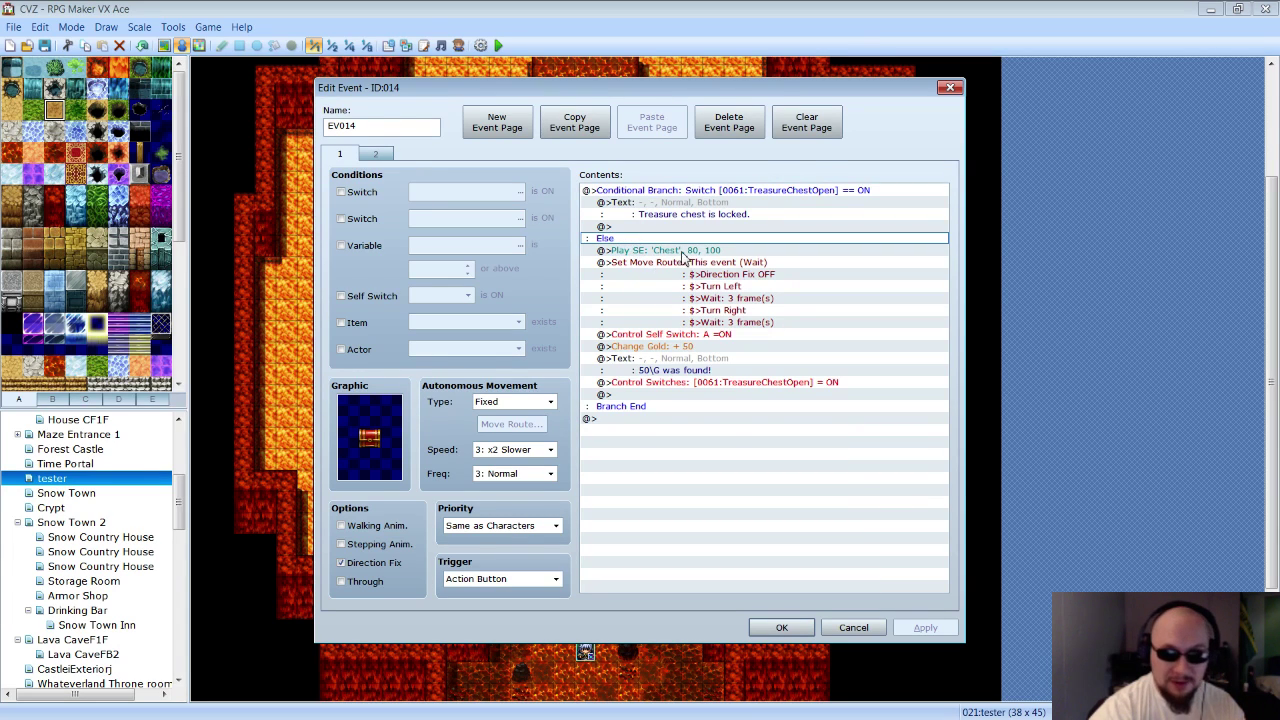
{"action": "left_click", "coordinate": [728, 252]}
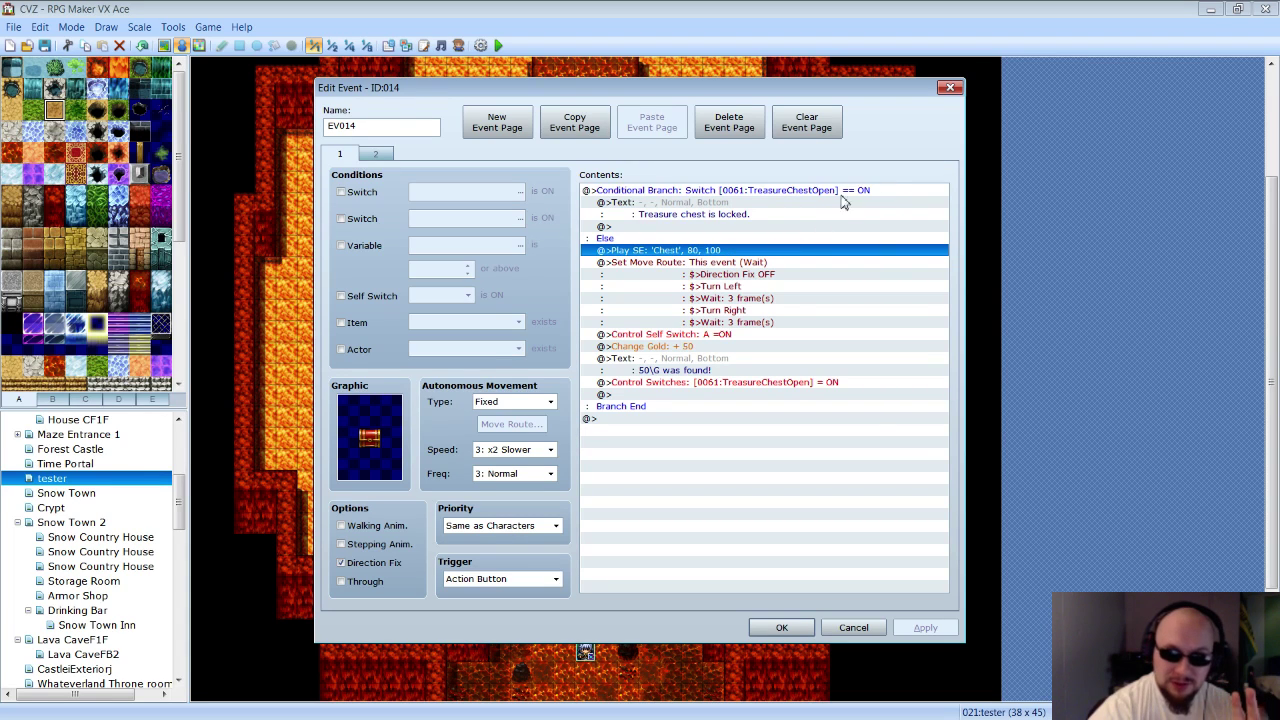
Examine the move route and the TreasureChestOpen switch command in the chest event's Else branch, and close the event without changes.
{"action": "left_click", "coordinate": [738, 268]}
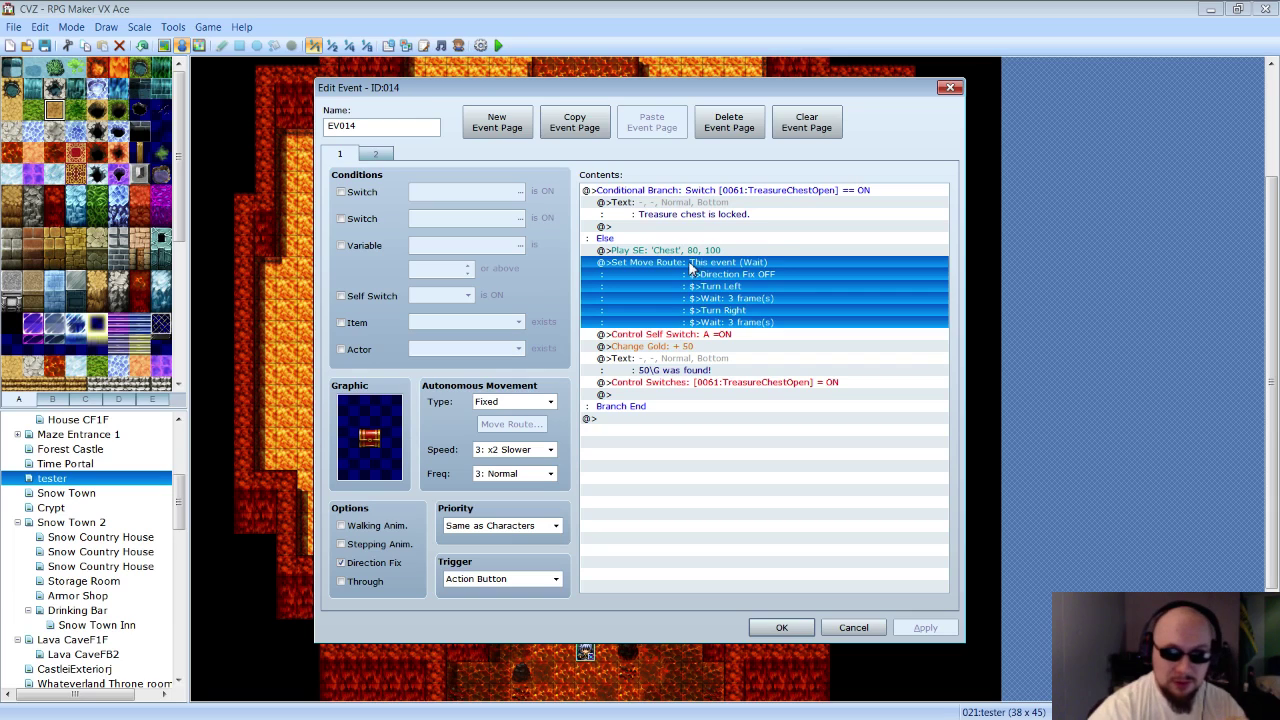
{"action": "key", "text": "Up"}
{"action": "left_click", "coordinate": [637, 385]}
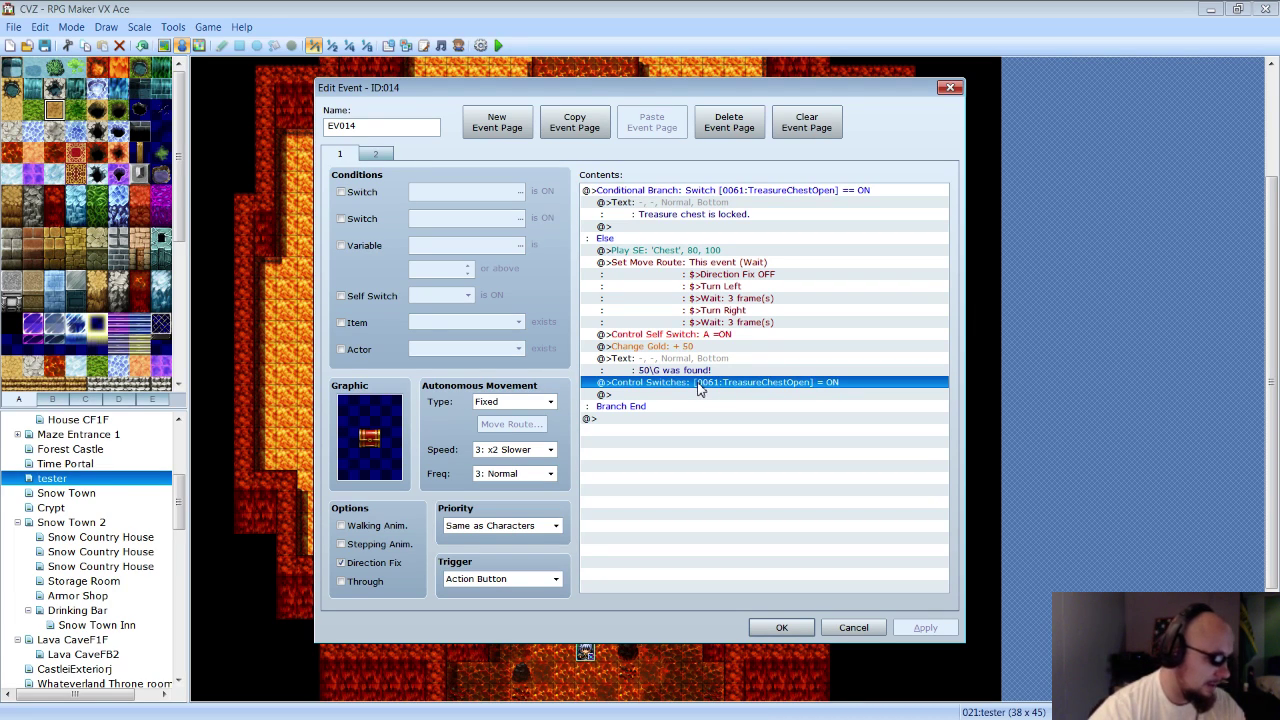
{"action": "left_click", "coordinate": [820, 190]}
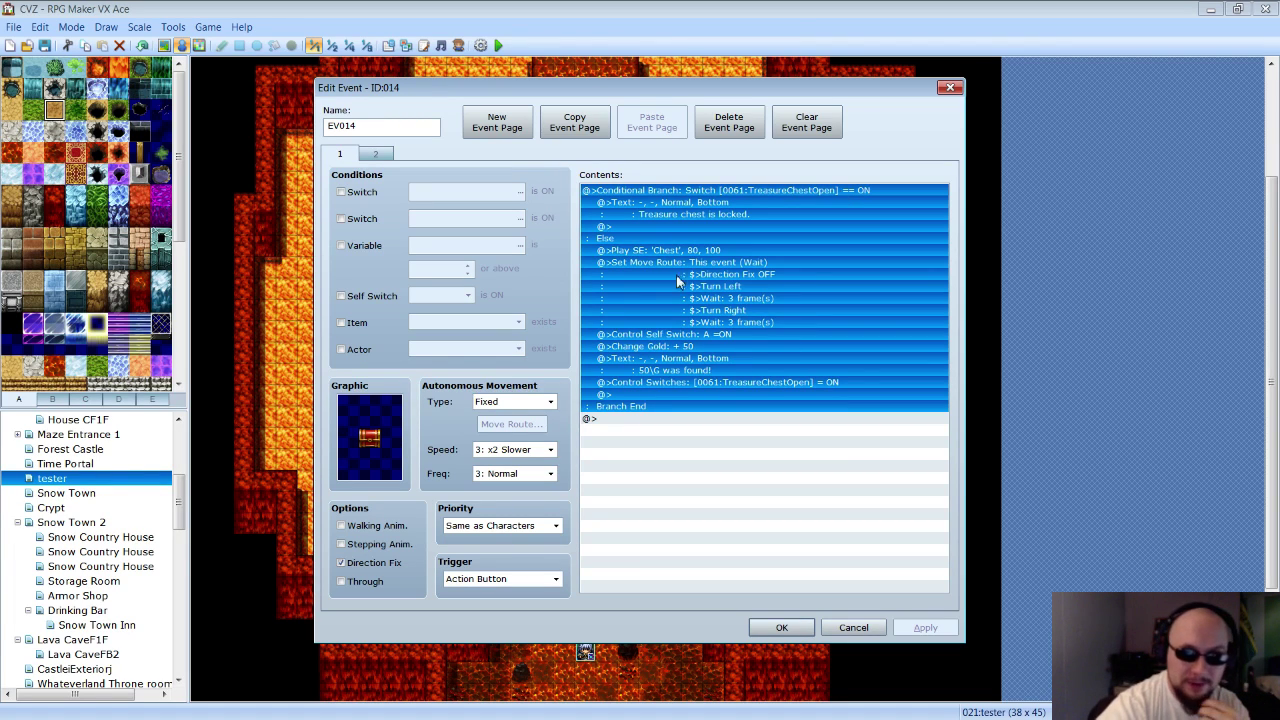
{"action": "left_click", "coordinate": [765, 264]}
{"action": "left_click", "coordinate": [755, 252]}
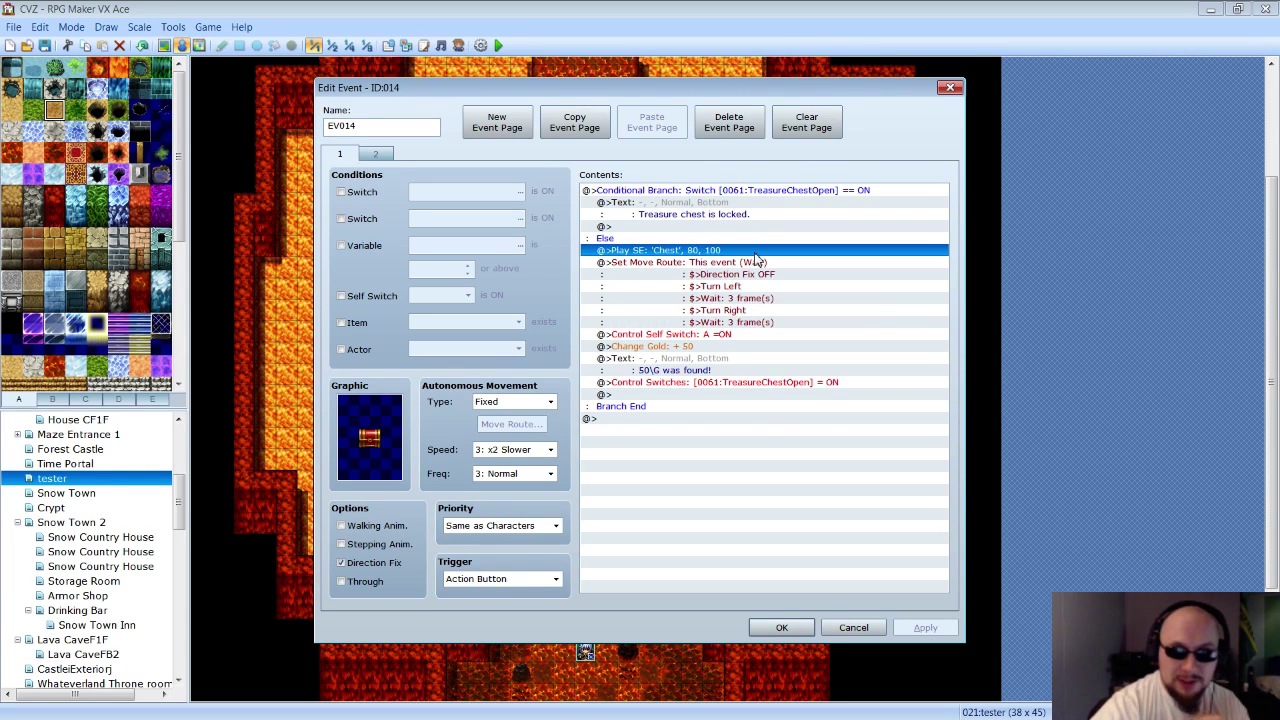
{"action": "left_click", "coordinate": [751, 192]}
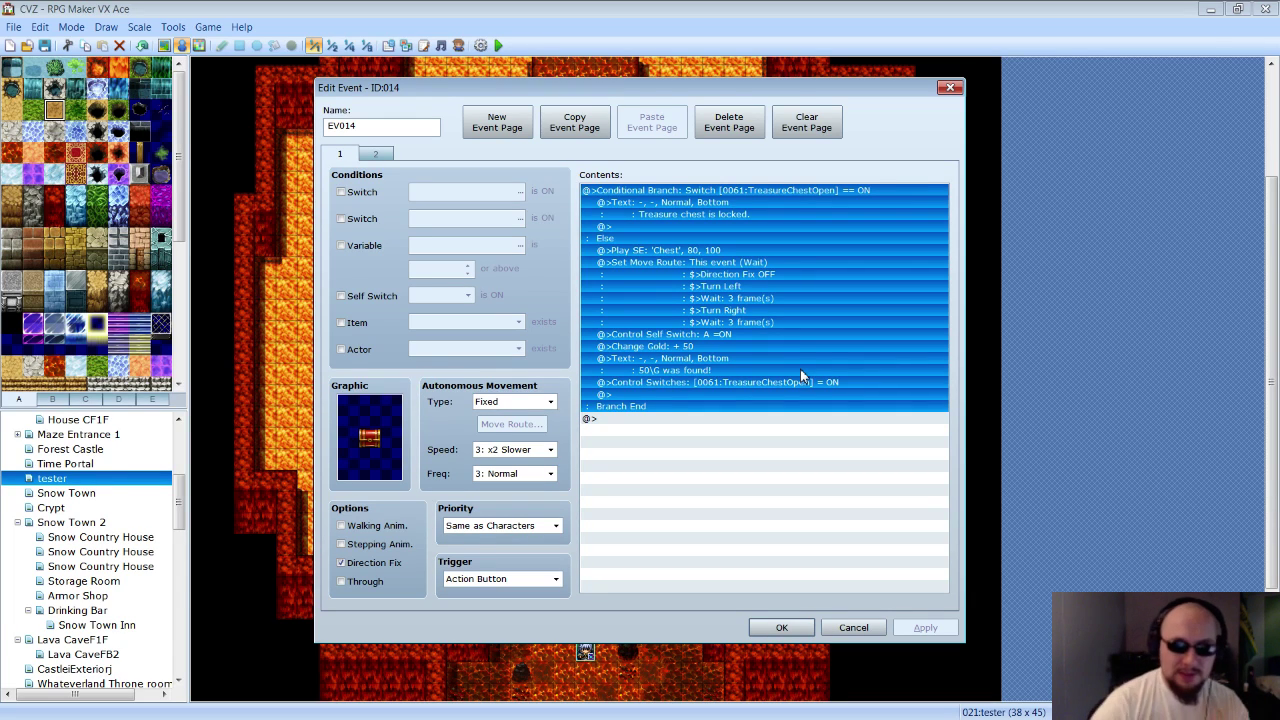
{"action": "left_click", "coordinate": [780, 626]}
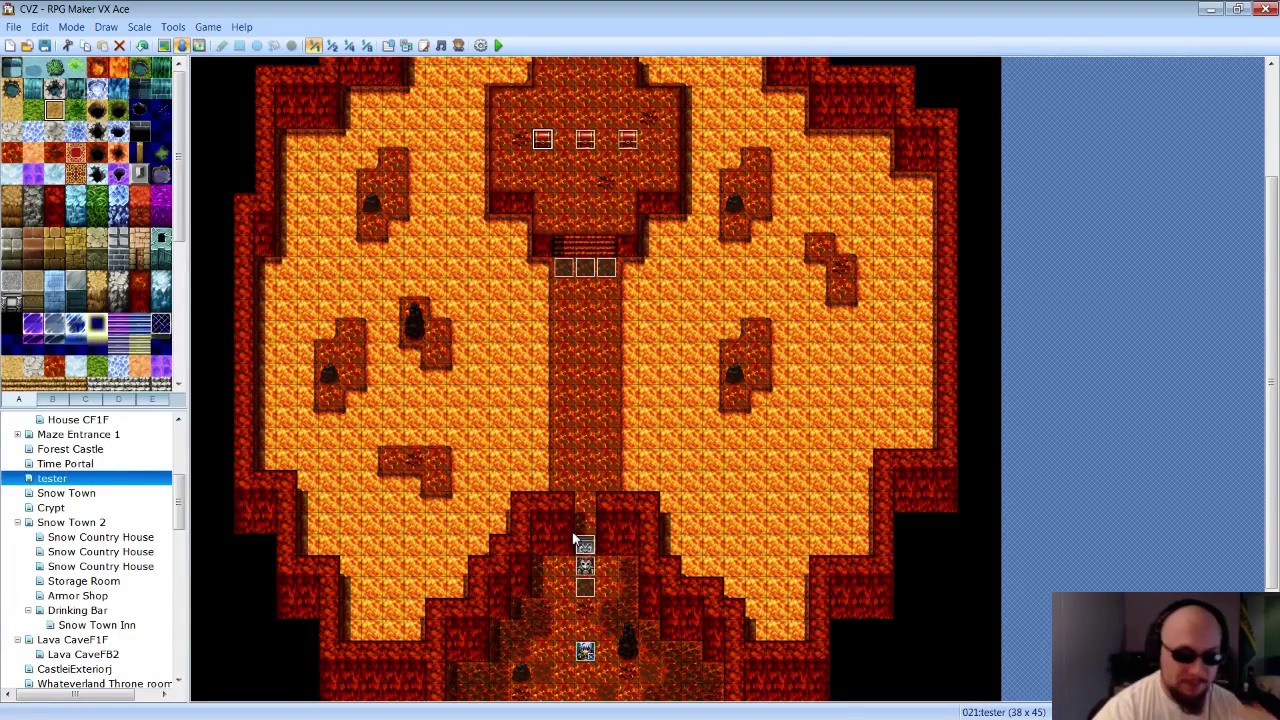
Save the changes to the CVZ project and launch a full-screen playtest.
{"action": "left_click", "coordinate": [498, 45]}
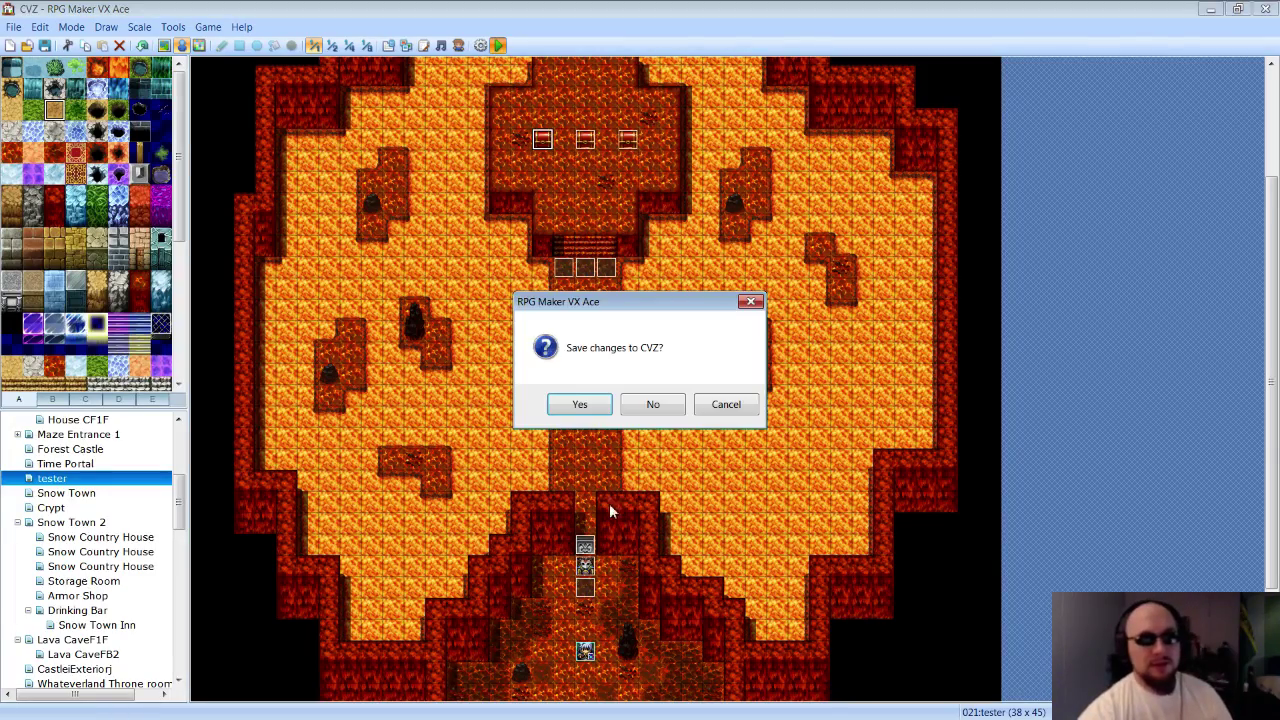
{"action": "left_click", "coordinate": [580, 406]}
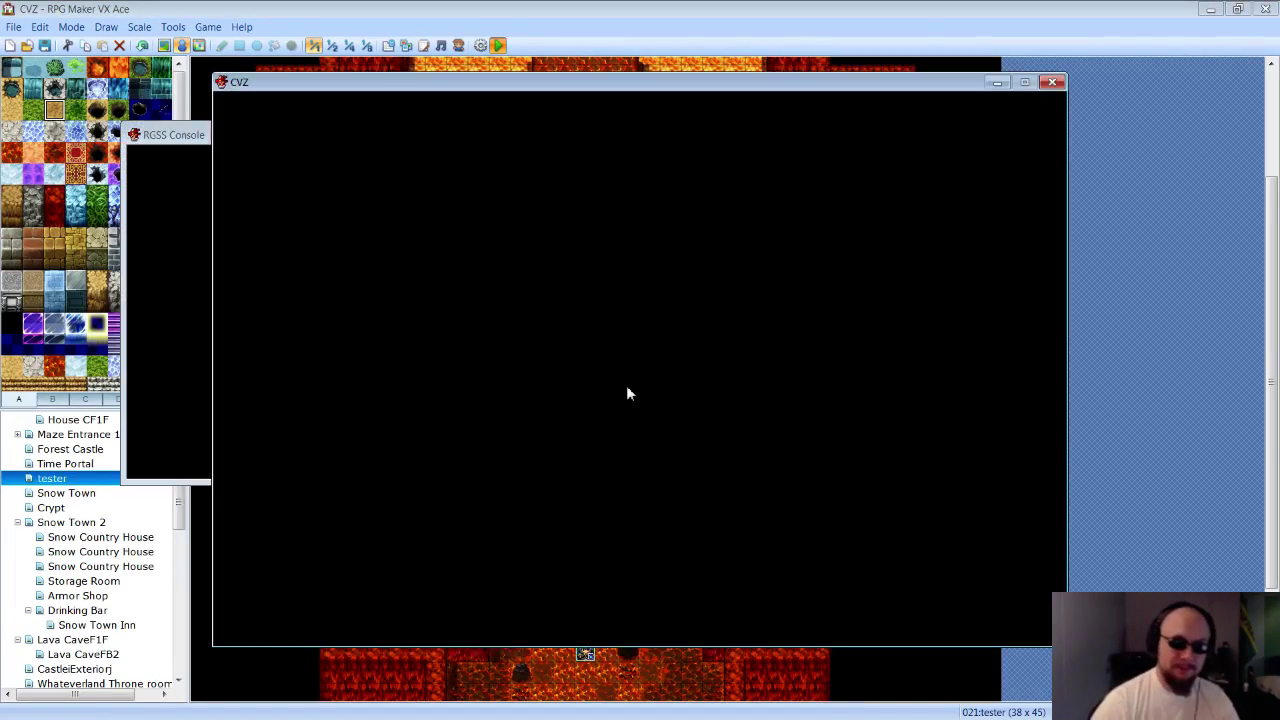
{"action": "key", "text": "Up"}
{"action": "key", "text": "Return"}
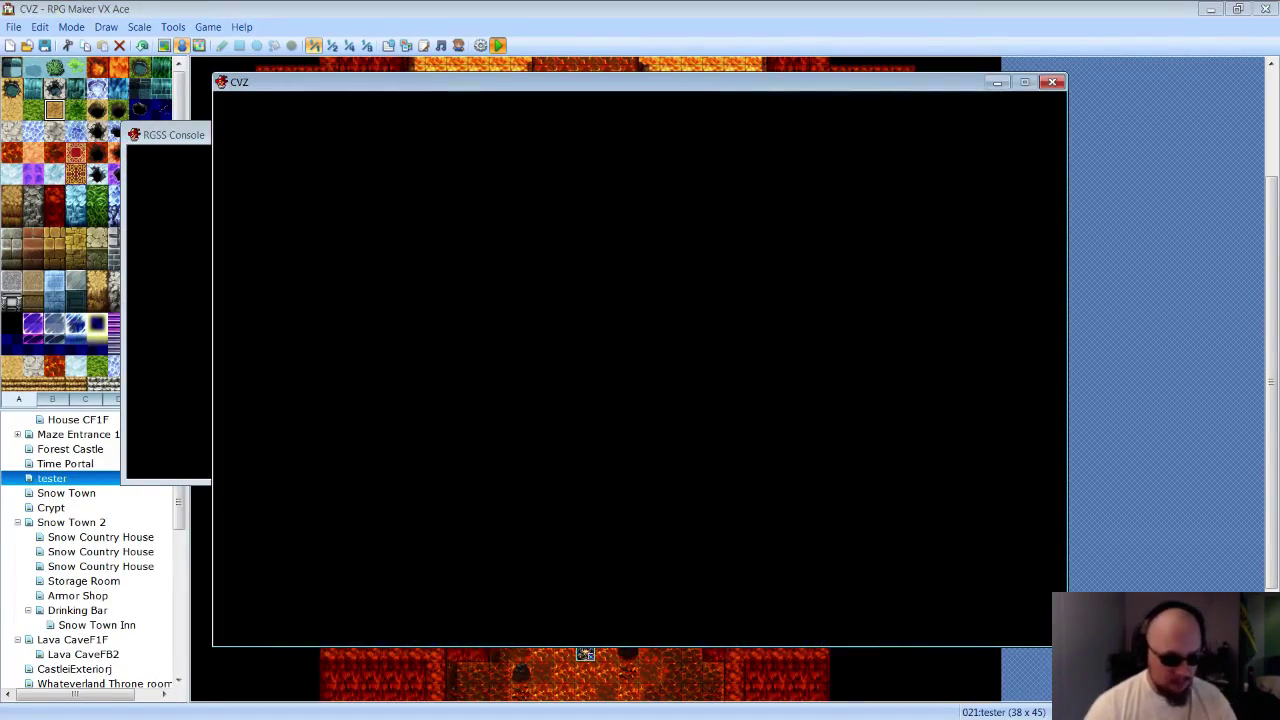
{"action": "key", "text": "alt+Return"}
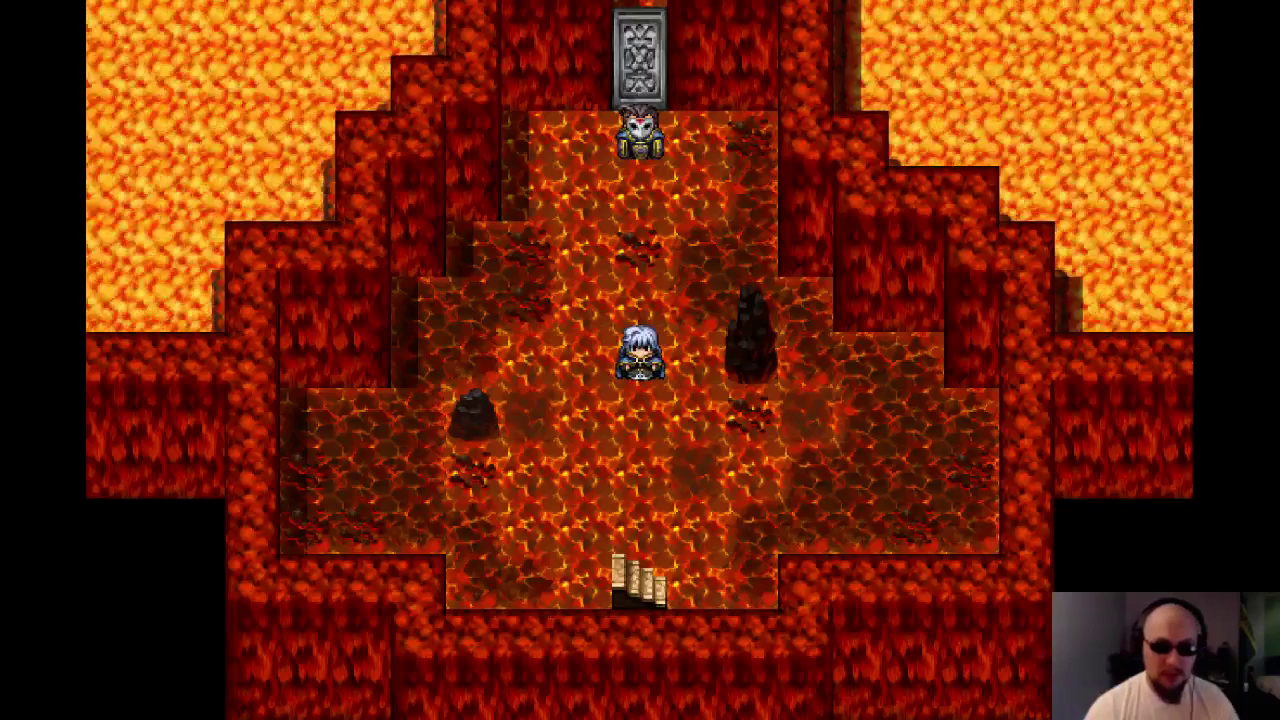
Walk the character up to the masked guard, try to get past on both sides, and return to face him.
{"action": "key", "text": "Up"}
{"action": "key", "text": "Up"}
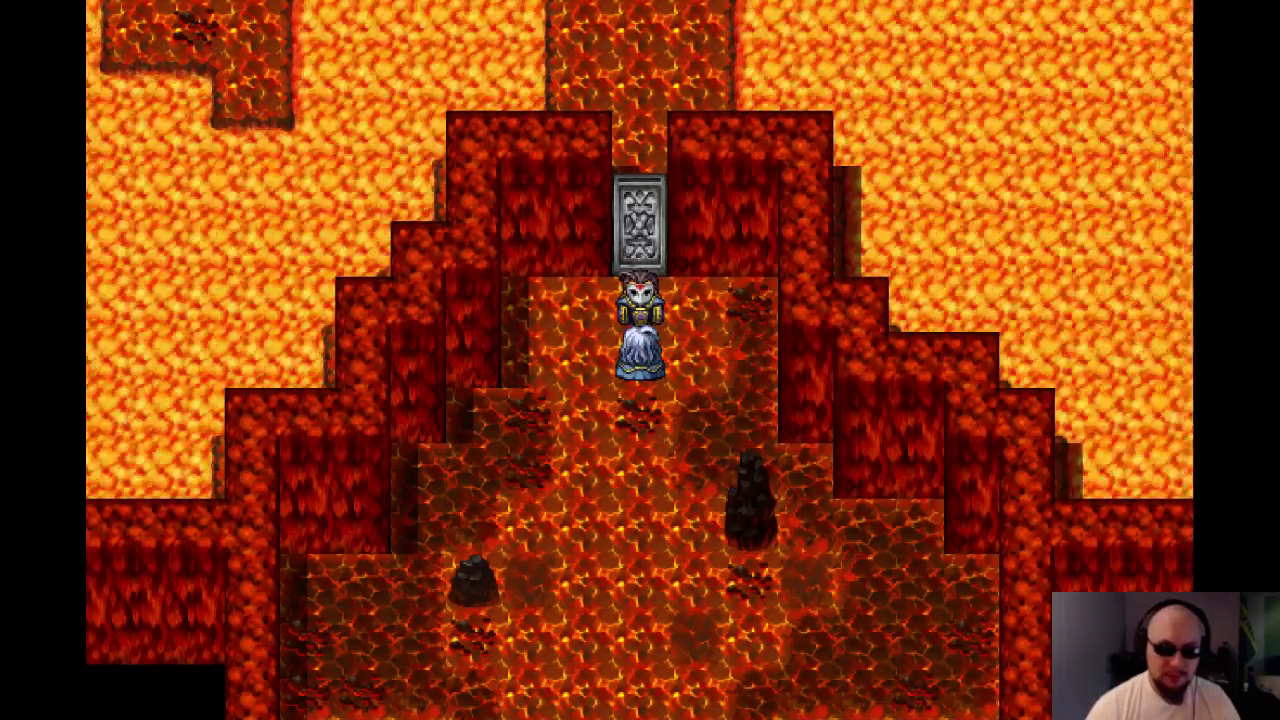
{"action": "key", "text": "Down"}
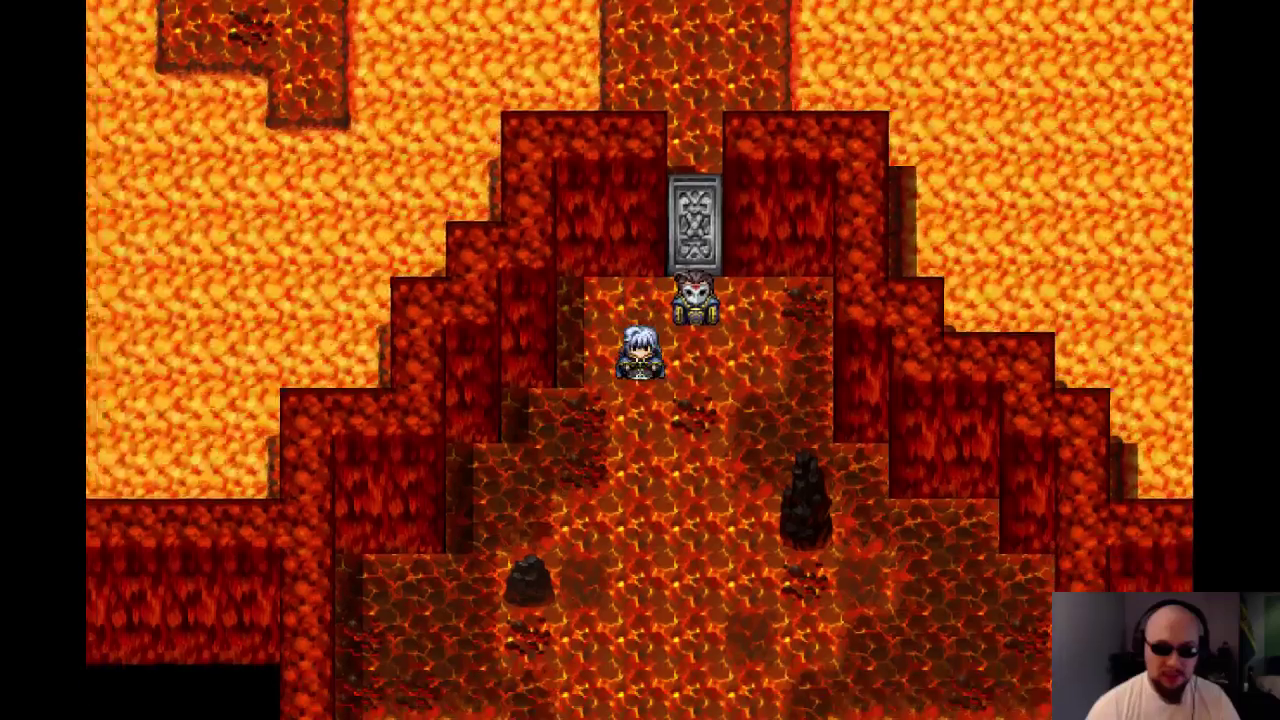
{"action": "key", "text": "Right"}
{"action": "key", "text": "Right"}
{"action": "key", "text": "Up"}
{"action": "key", "text": "Down"}
{"action": "key", "text": "Left"}
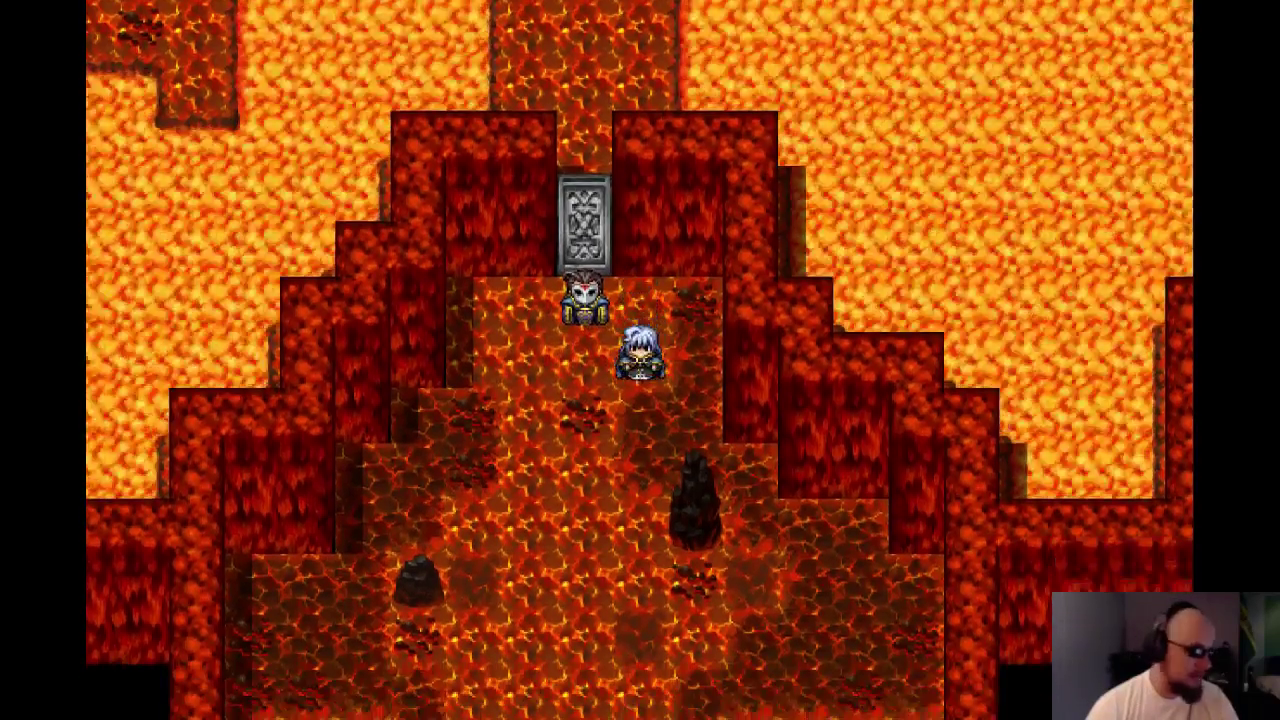
{"action": "key", "text": "Left"}
{"action": "key", "text": "Down"}
{"action": "key", "text": "Right"}
{"action": "key", "text": "Left"}
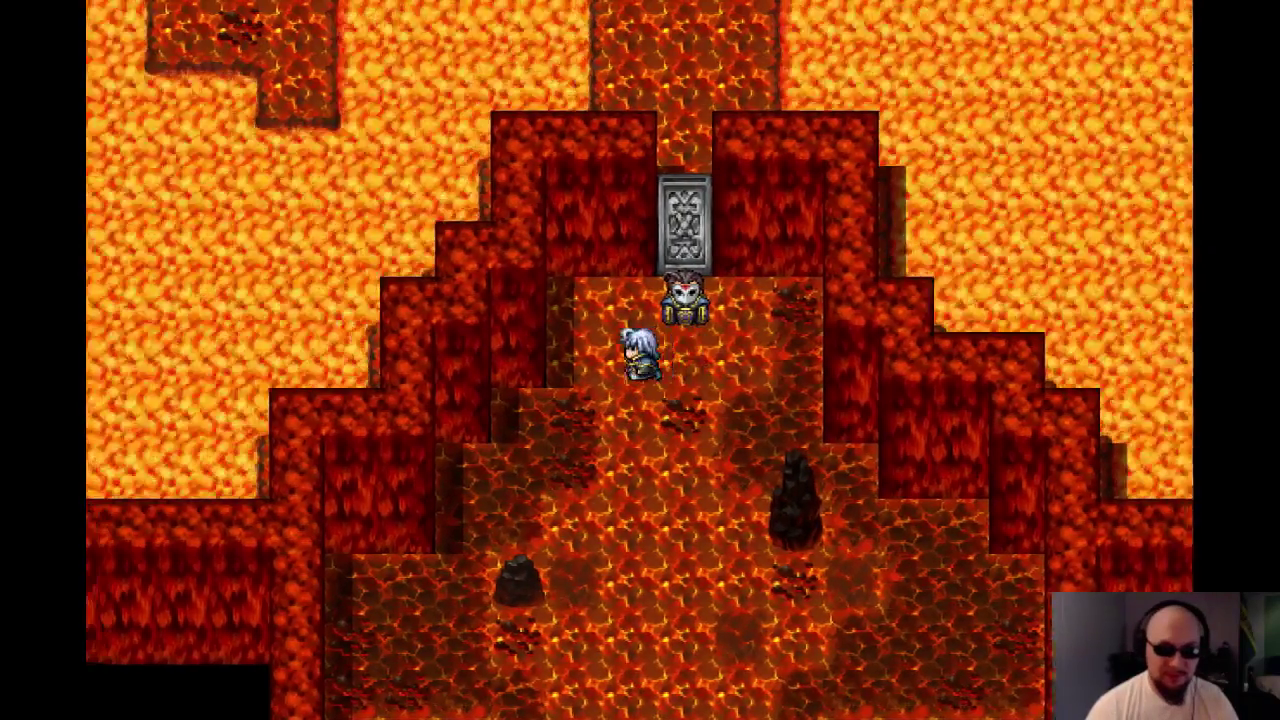
{"action": "key", "text": "Up"}
{"action": "key", "text": "Down"}
{"action": "key", "text": "Right"}
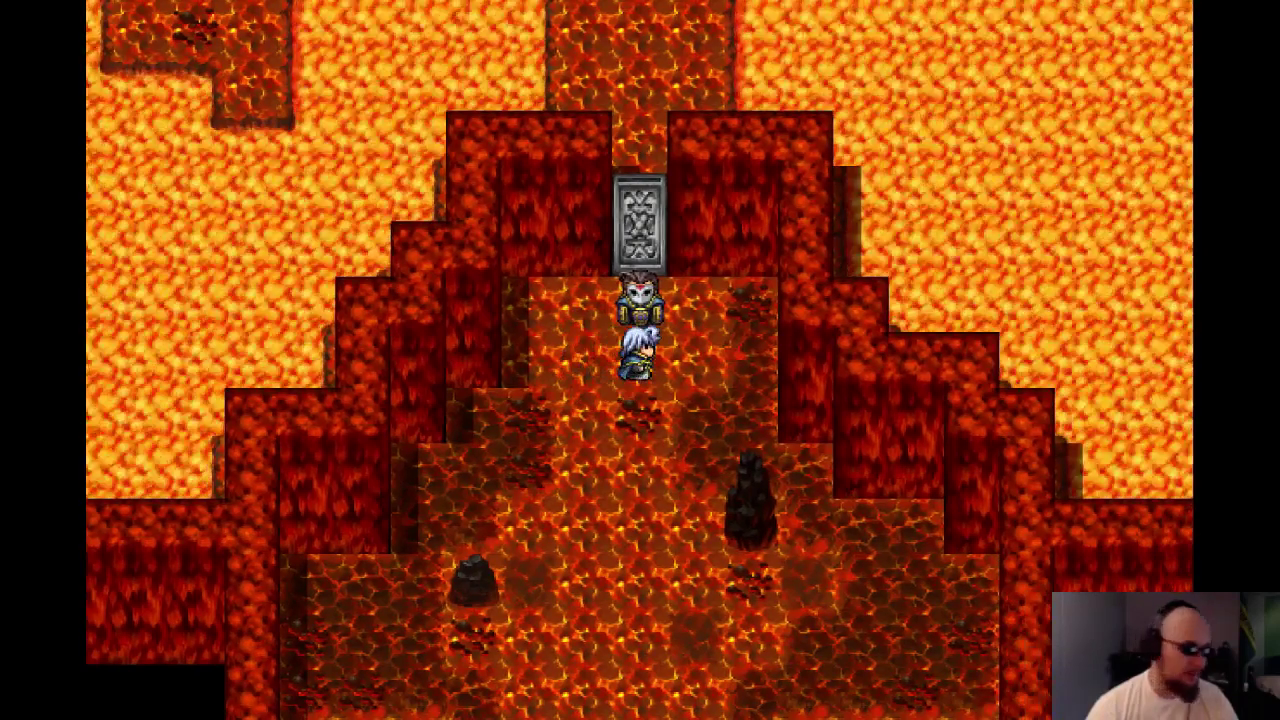
{"action": "key", "text": "Up"}
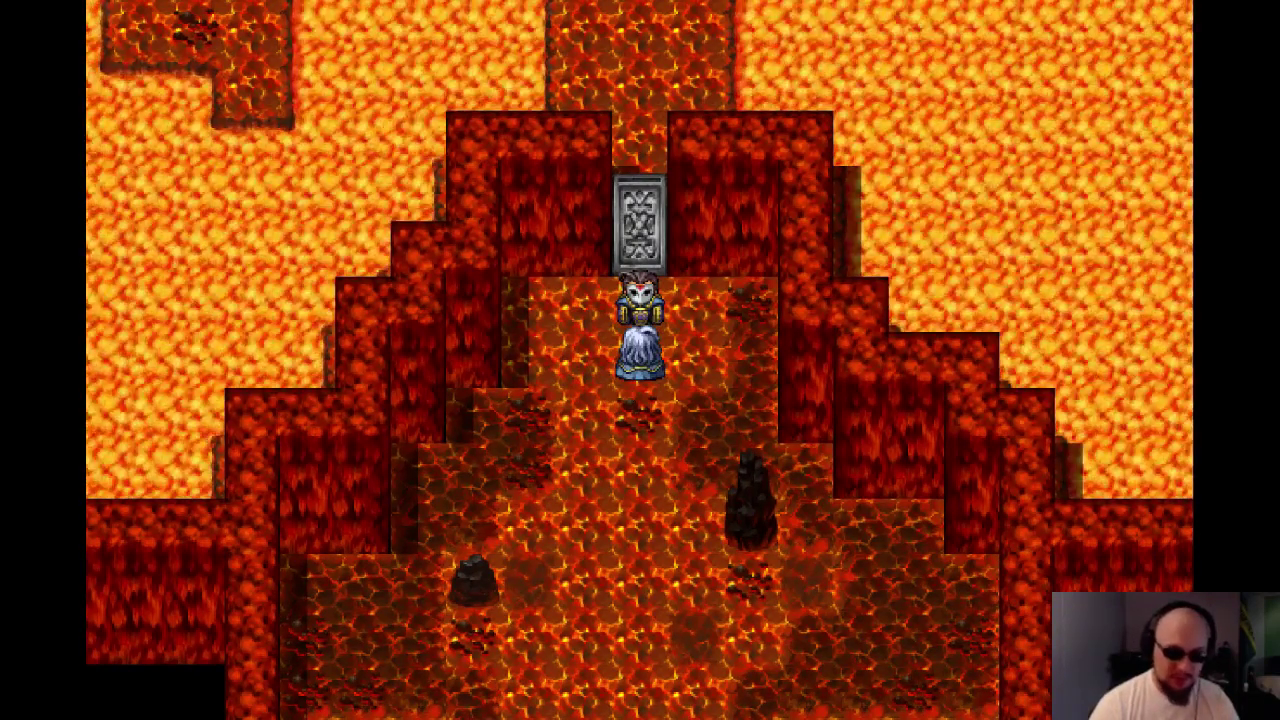
Talk to the masked guard and test the wrong password choice Apple repeatedly.
{"action": "key", "text": "Return"}
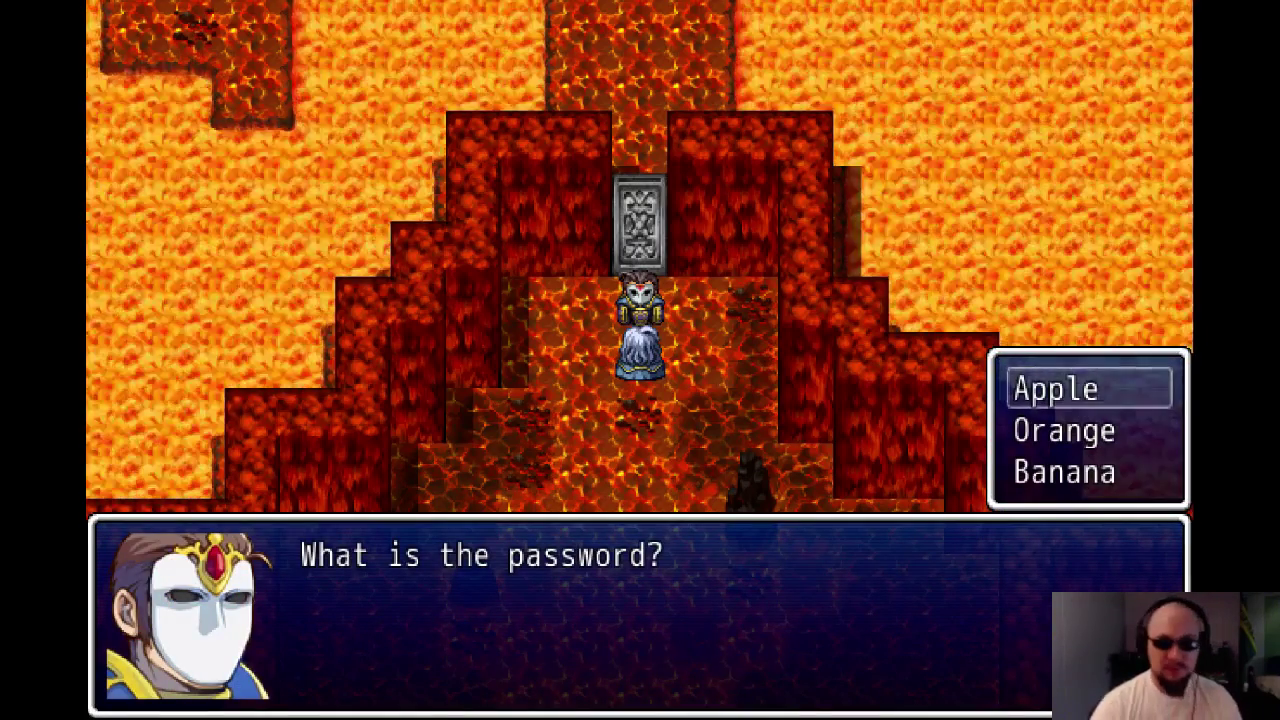
{"action": "key", "text": "Return"}
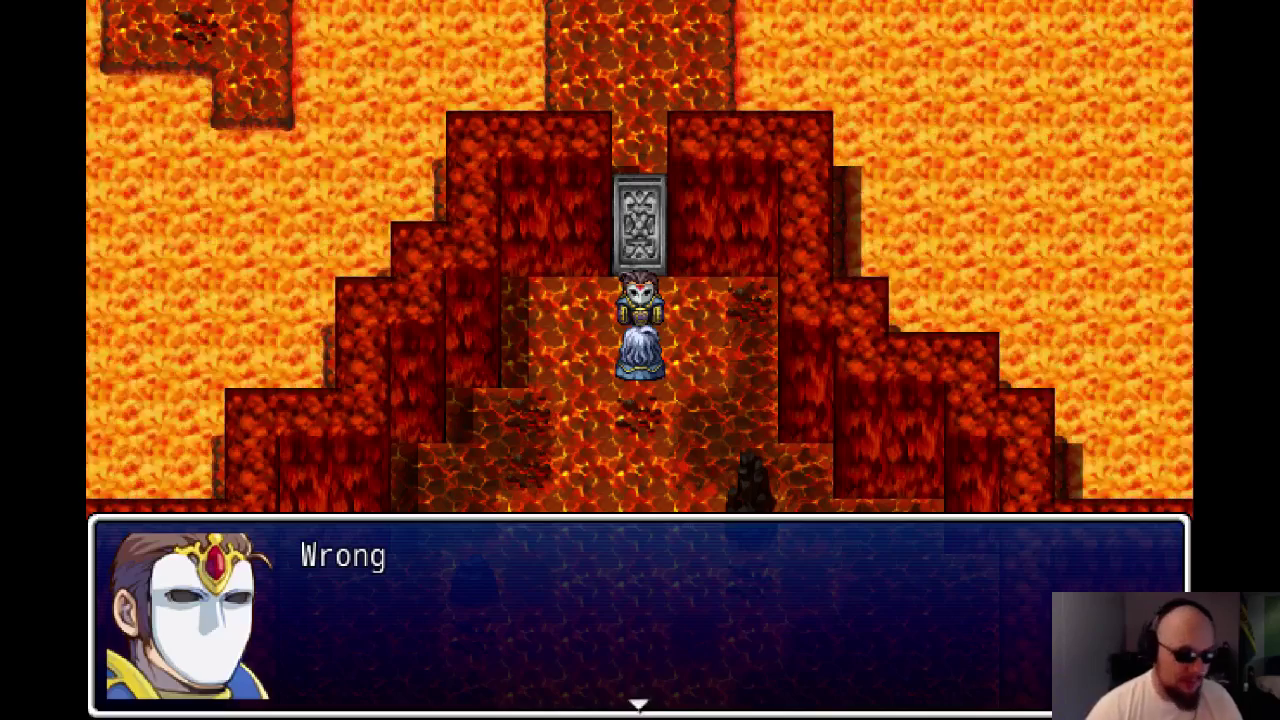
{"action": "key", "text": "Return"}
{"action": "key", "text": "Return"}
{"action": "key", "text": "Return"}
{"action": "key", "text": "Return"}
{"action": "key", "text": "Return"}
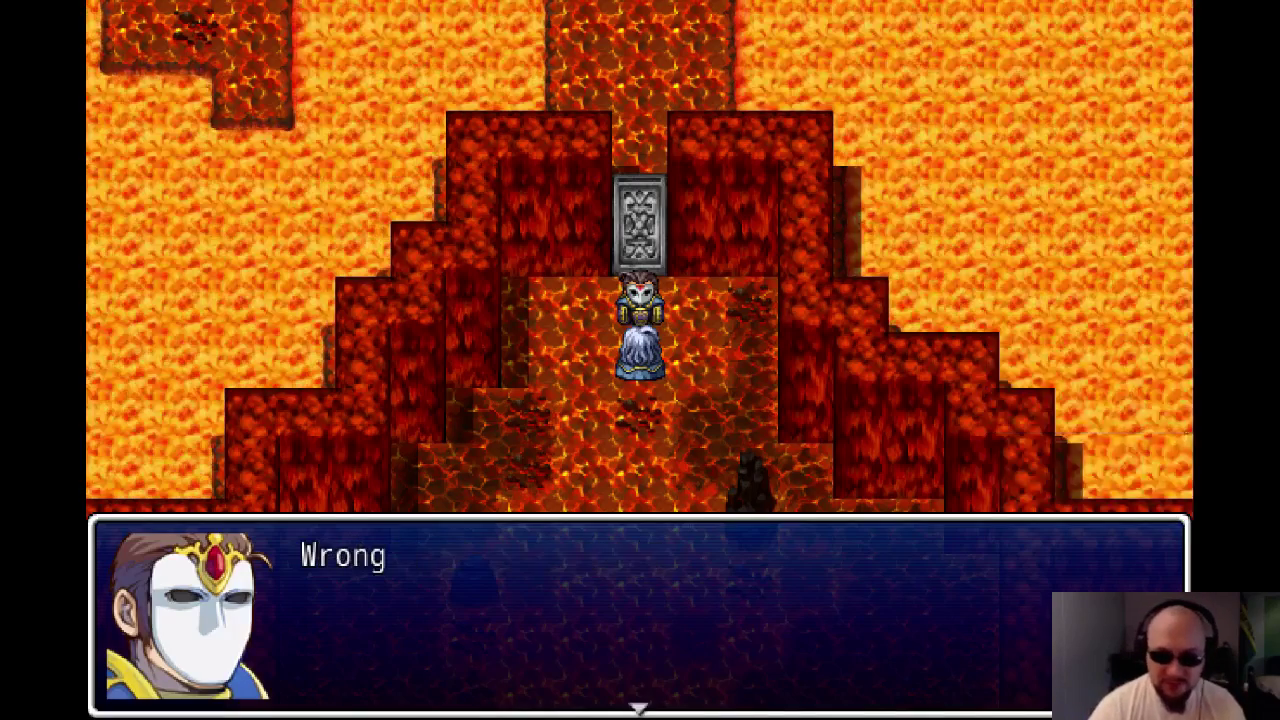
{"action": "key", "text": "Return"}
{"action": "key", "text": "Return"}
{"action": "key", "text": "Return"}
{"action": "key", "text": "Return"}
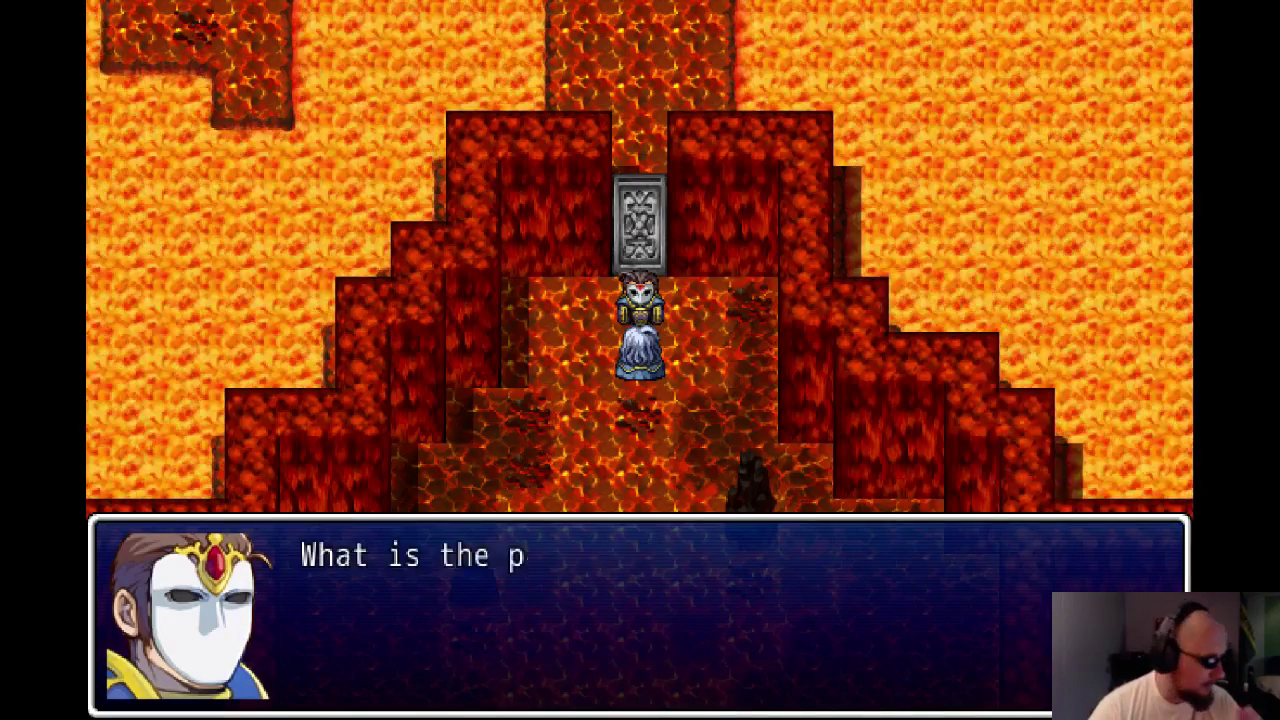
{"action": "key", "text": "Return"}
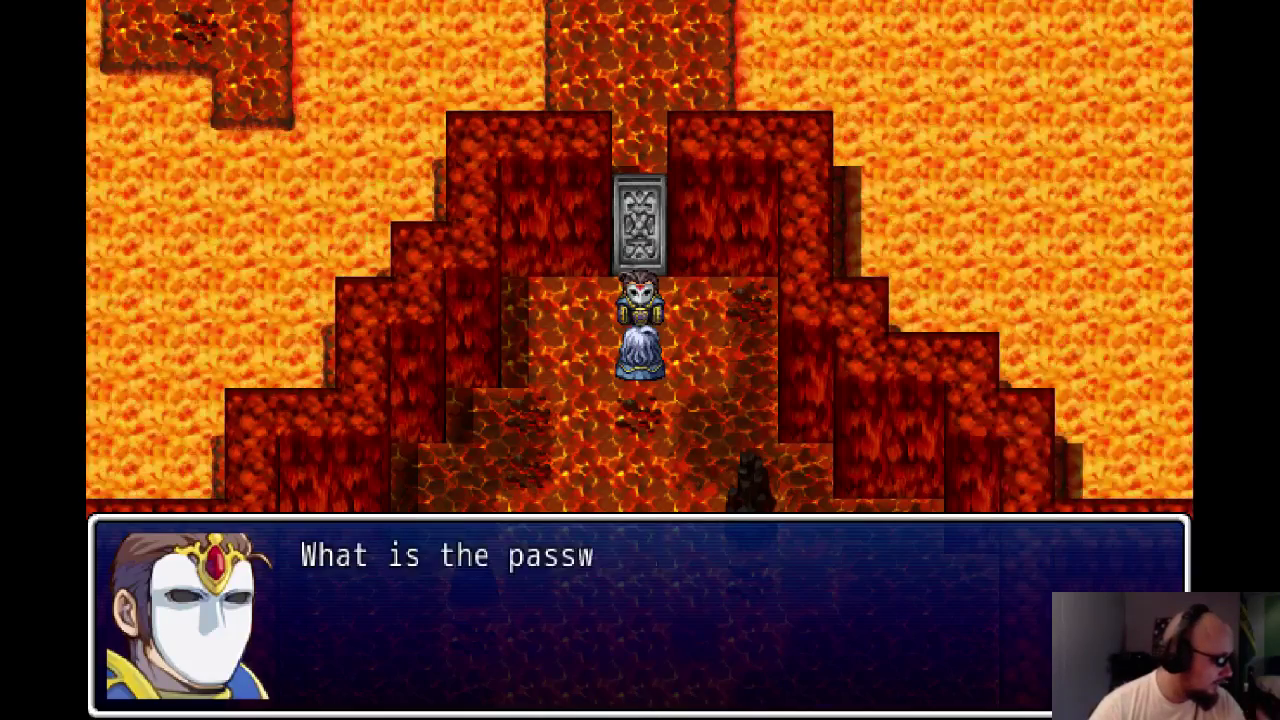
Test the password choice Banana with the guard and start the conversation again.
{"action": "key", "text": "Return"}
{"action": "key", "text": "Down"}
{"action": "key", "text": "Down"}
{"action": "key", "text": "Return"}
{"action": "key", "text": "Return"}
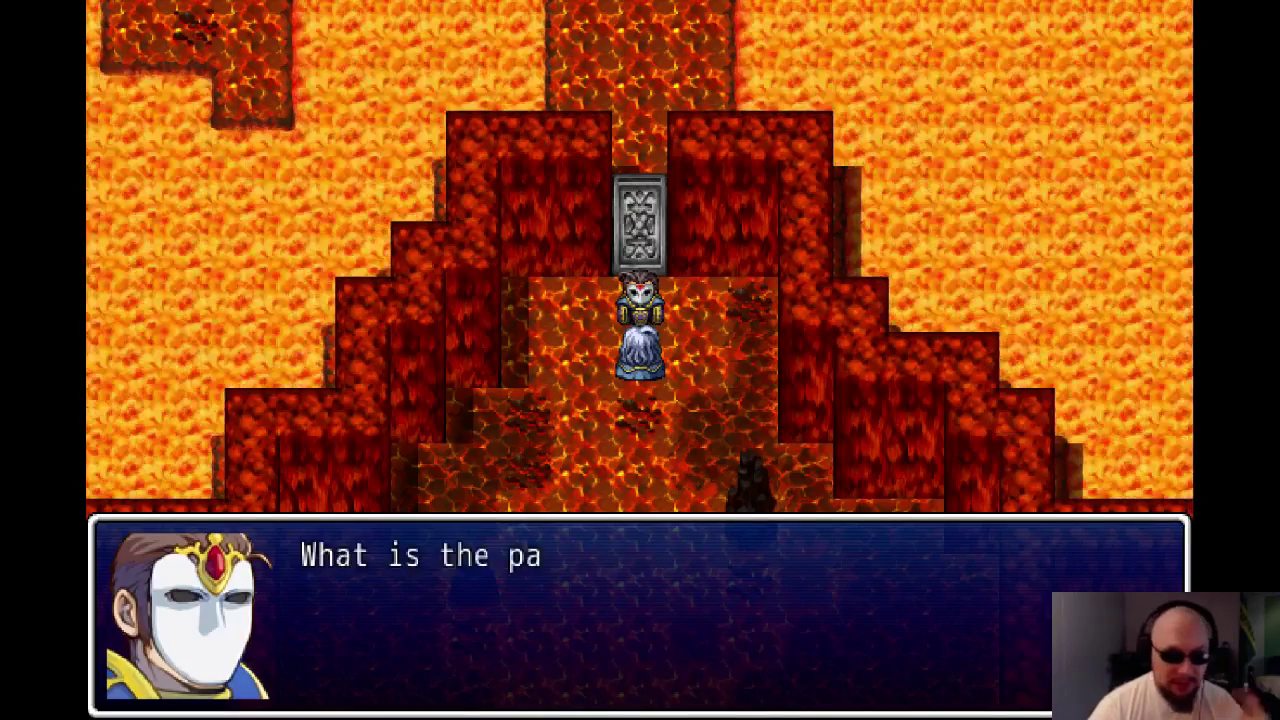
Answer the guard's password question with Orange and walk the character up to the stone door.
{"action": "key", "text": "Return"}
{"action": "key", "text": "Return"}
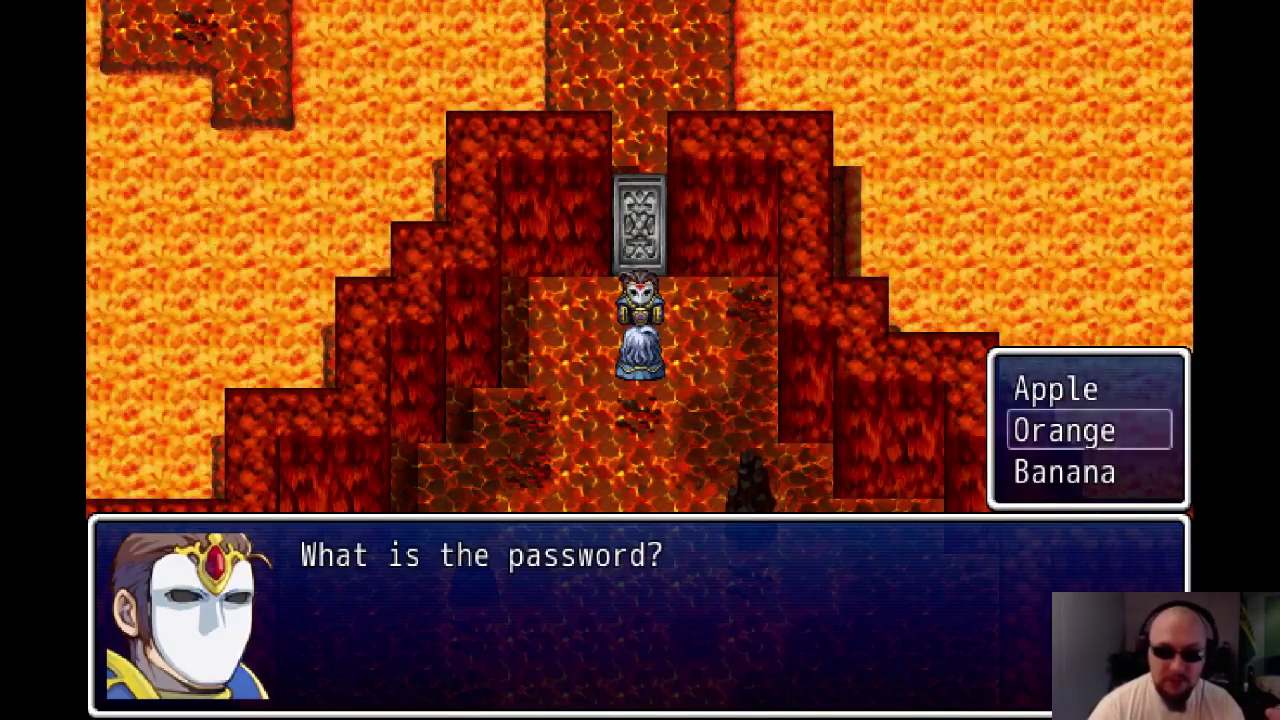
{"action": "key", "text": "Return"}
{"action": "key", "text": "Return"}
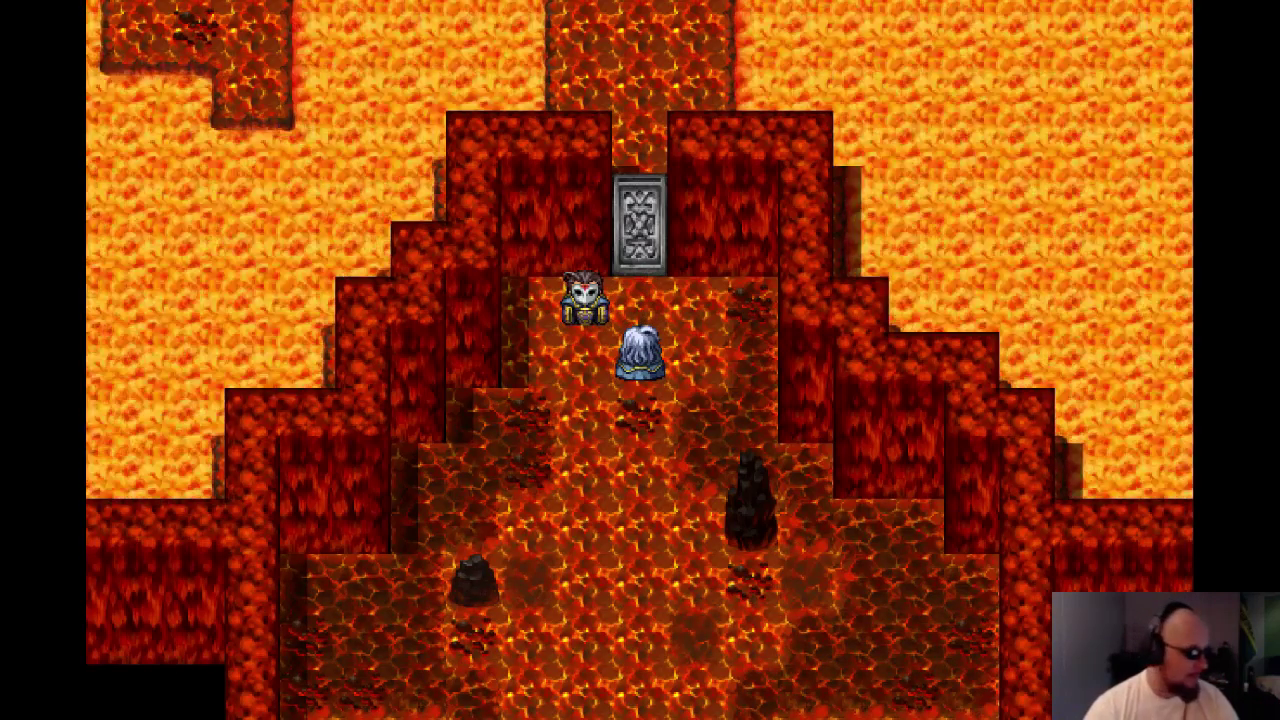
{"action": "key", "text": "Up"}
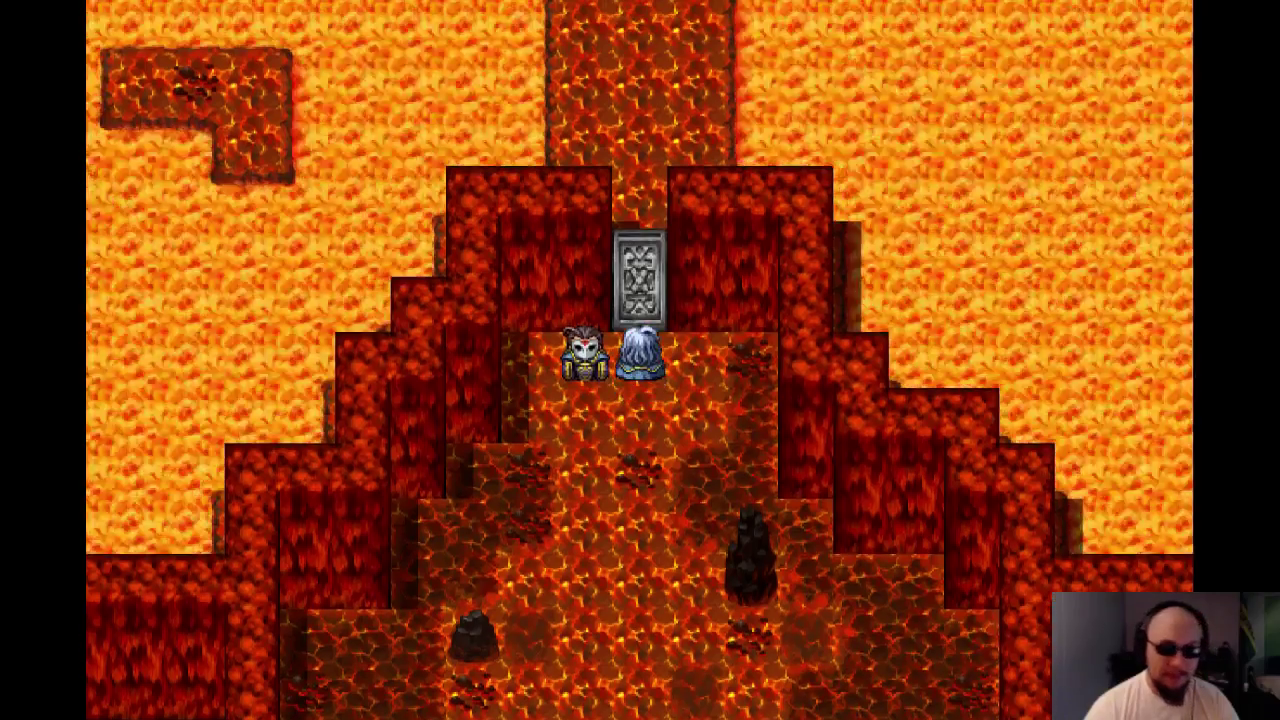
Try talking to the masked guard from beside him, open the stone door and walk through it.
{"action": "key", "text": "Left"}
{"action": "key", "text": "Return"}
{"action": "key", "text": "Return"}
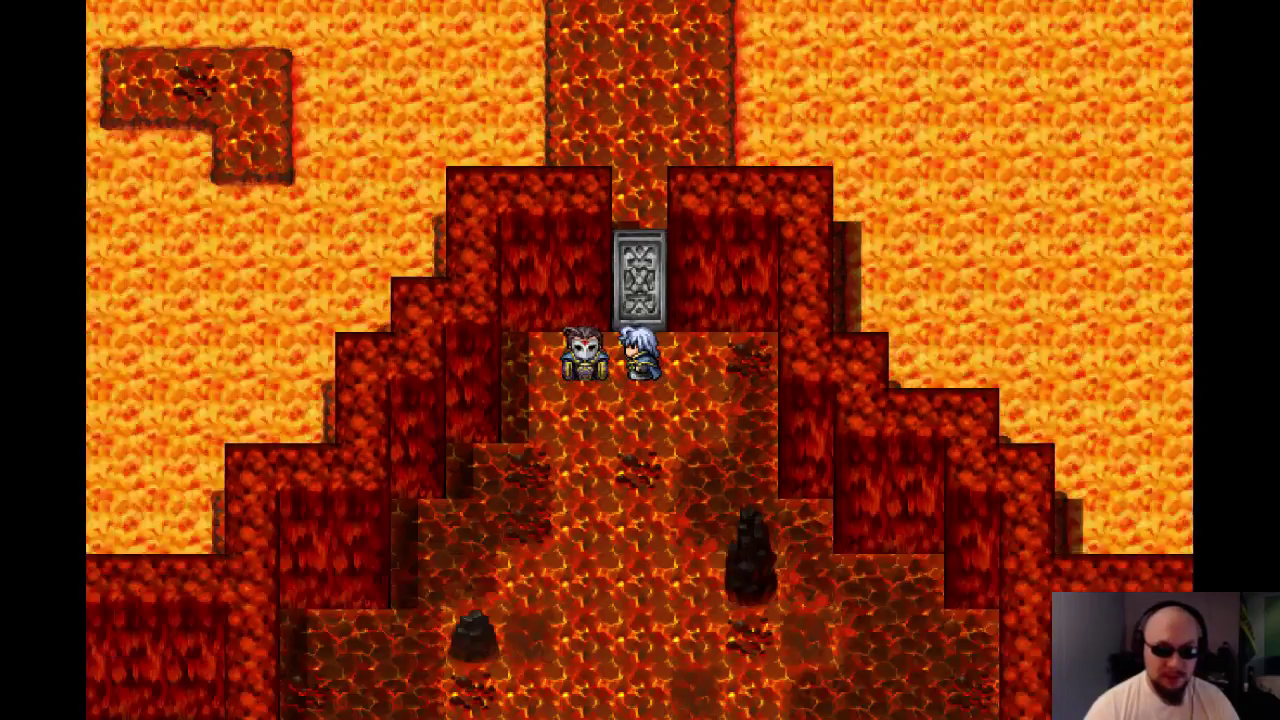
{"action": "key", "text": "Up"}
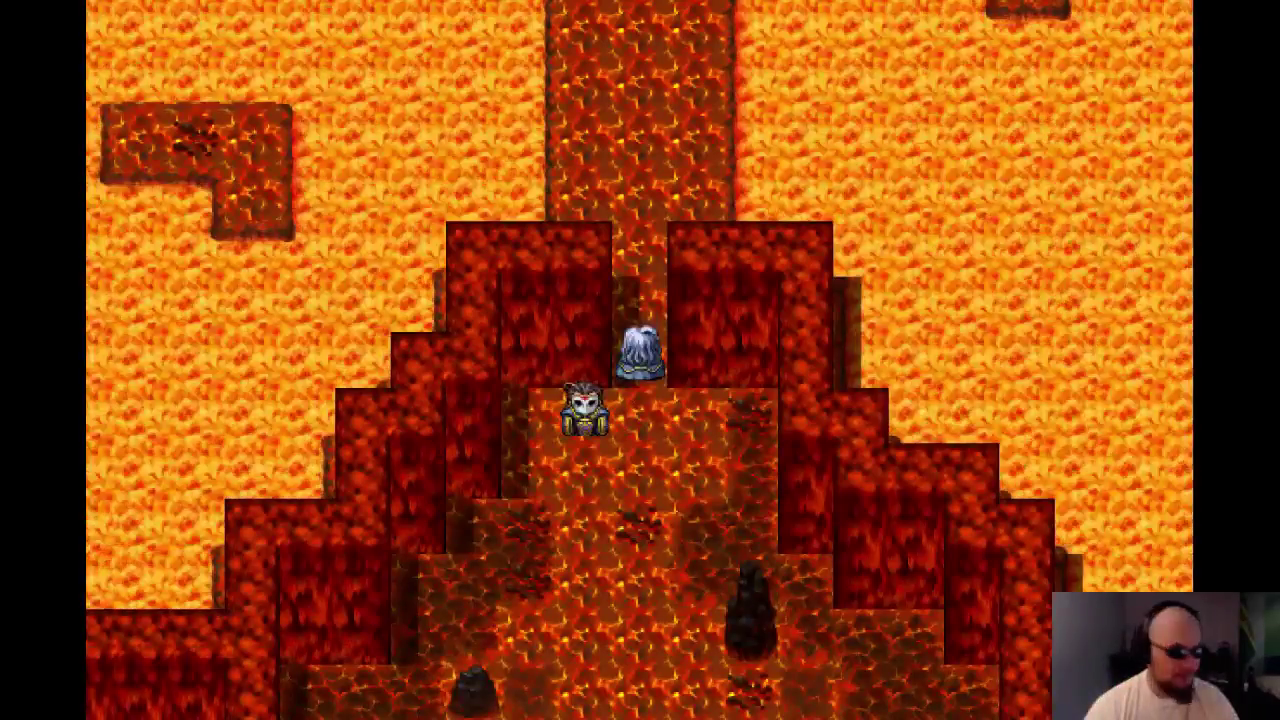
{"action": "key", "text": "Up"}
{"action": "key", "text": "Up"}
Walk the character back and forth through the doorway beside the guard to test that the door stays passable.
{"action": "key", "text": "Down"}
{"action": "key", "text": "Down"}
{"action": "key", "text": "Down"}
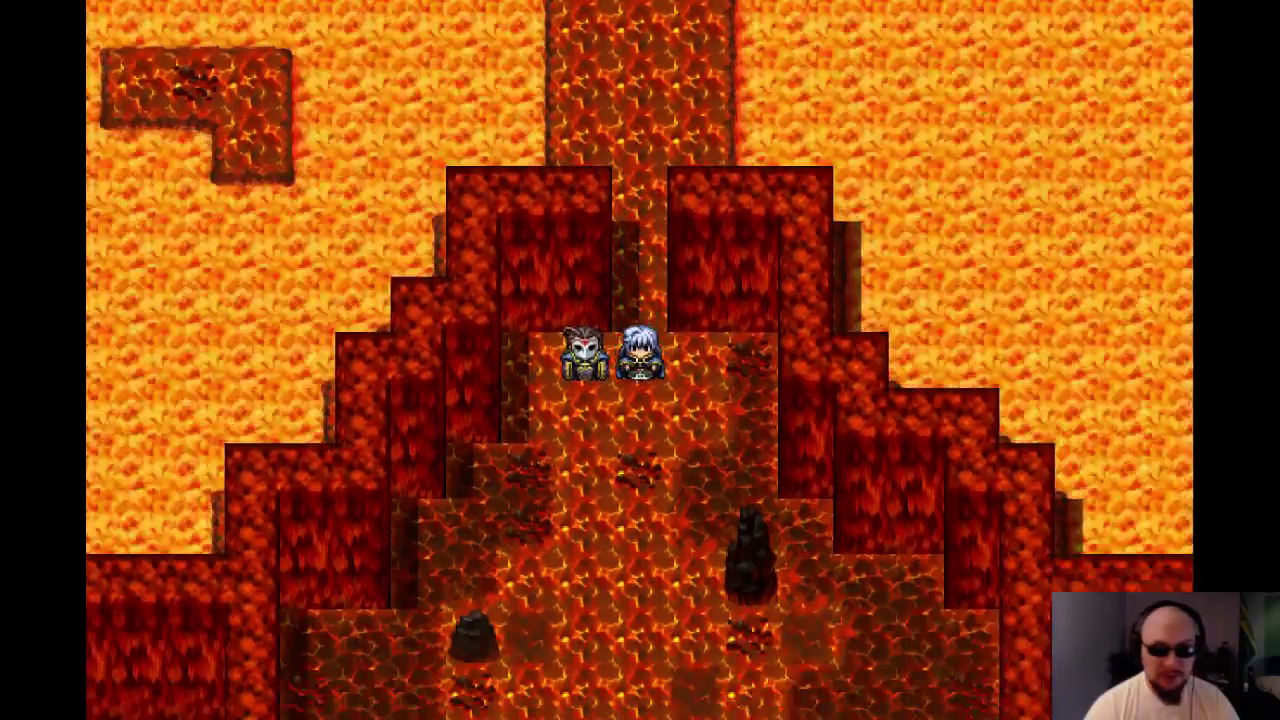
{"action": "key", "text": "Up"}
{"action": "key", "text": "Up"}
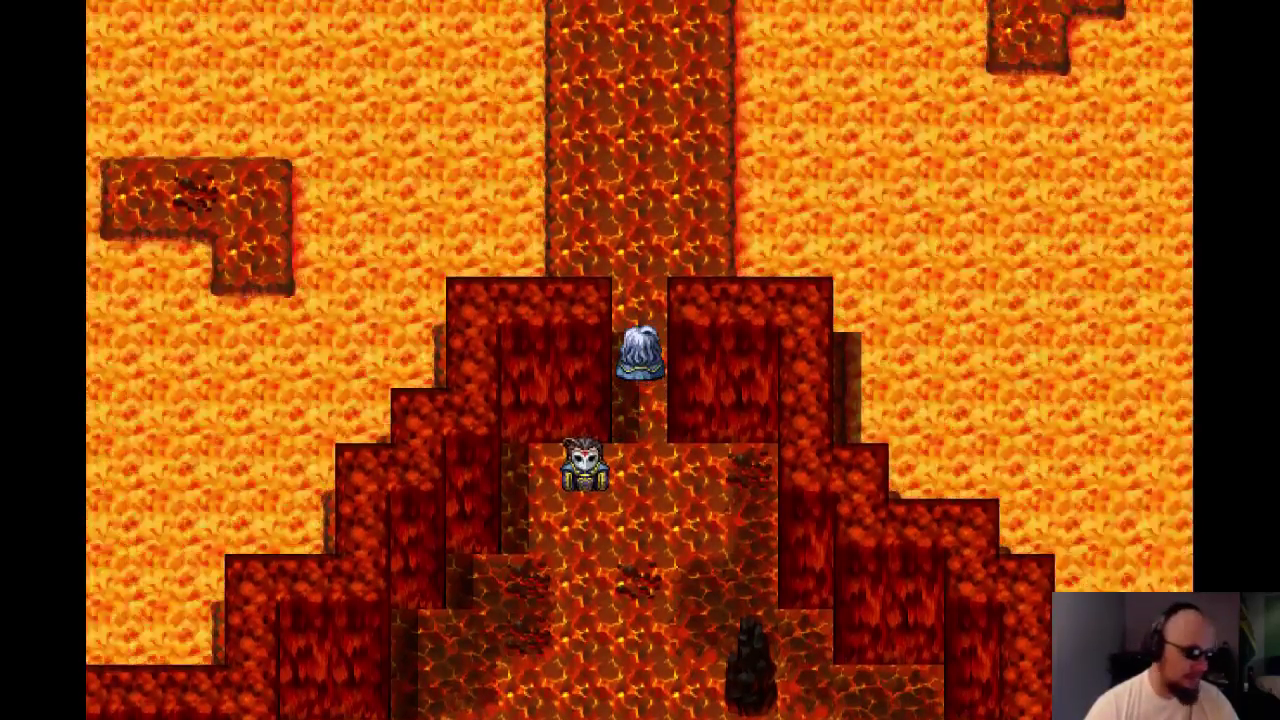
{"action": "key", "text": "Down"}
{"action": "key", "text": "Down"}
{"action": "key", "text": "Up"}
{"action": "key", "text": "Up"}
{"action": "key", "text": "Up"}
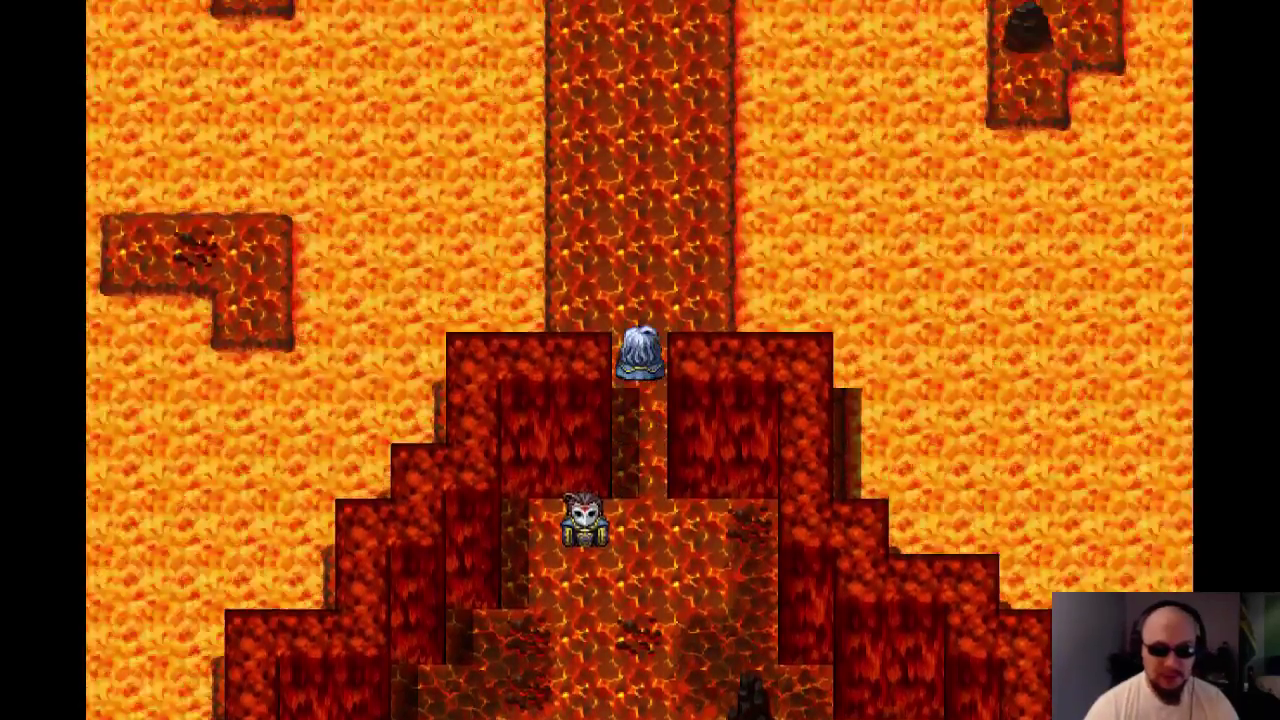
{"action": "key", "text": "Down"}
{"action": "key", "text": "Down"}
{"action": "key", "text": "Down"}
{"action": "key", "text": "Up"}
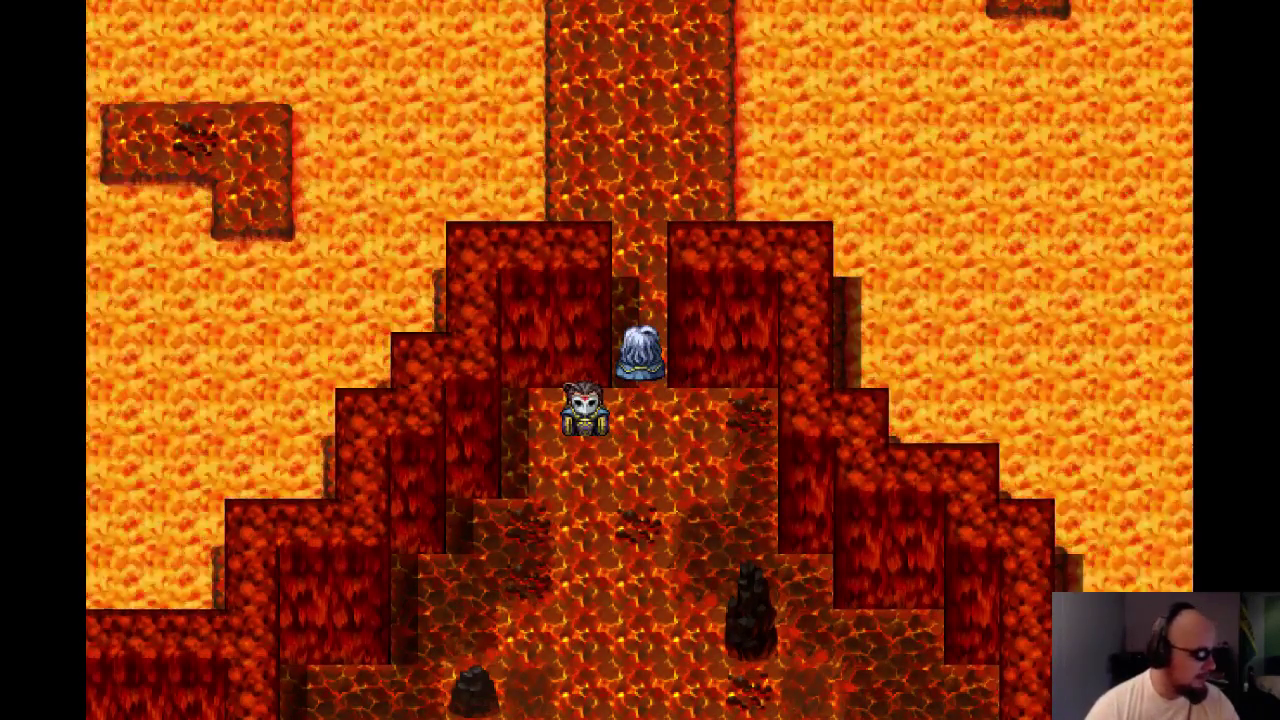
{"action": "key", "text": "Up"}
{"action": "key", "text": "Up"}
{"action": "key", "text": "Down"}
{"action": "key", "text": "Down"}
{"action": "key", "text": "Down"}
{"action": "key", "text": "Up"}
{"action": "key", "text": "Up"}
{"action": "key", "text": "Up"}
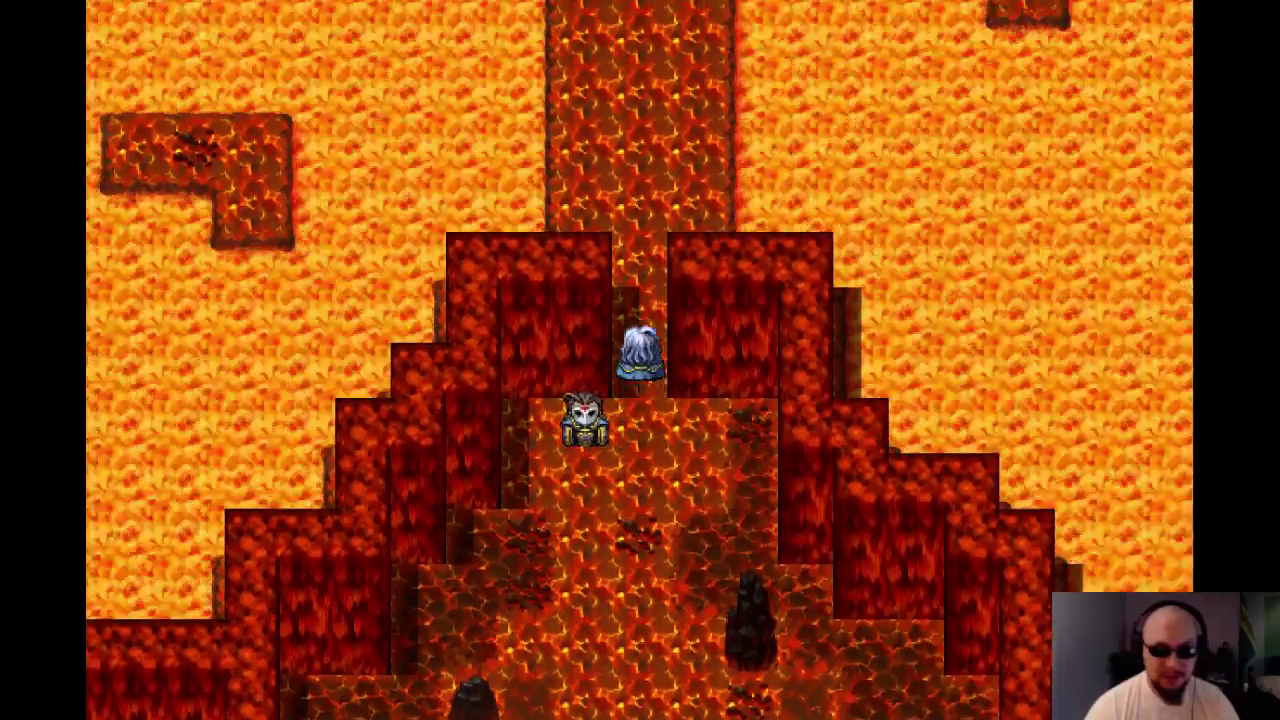
Walk the character along the lava bridge to the foot of the stairs to trigger the treasure message.
{"action": "key", "text": "Up"}
{"action": "key", "text": "Up"}
{"action": "key", "text": "Up"}
{"action": "key", "text": "Up"}
{"action": "key", "text": "Up"}
{"action": "key", "text": "Up"}
{"action": "key", "text": "Up"}
{"action": "key", "text": "Up"}
{"action": "key", "text": "Up"}
{"action": "key", "text": "Up"}
{"action": "key", "text": "Up"}
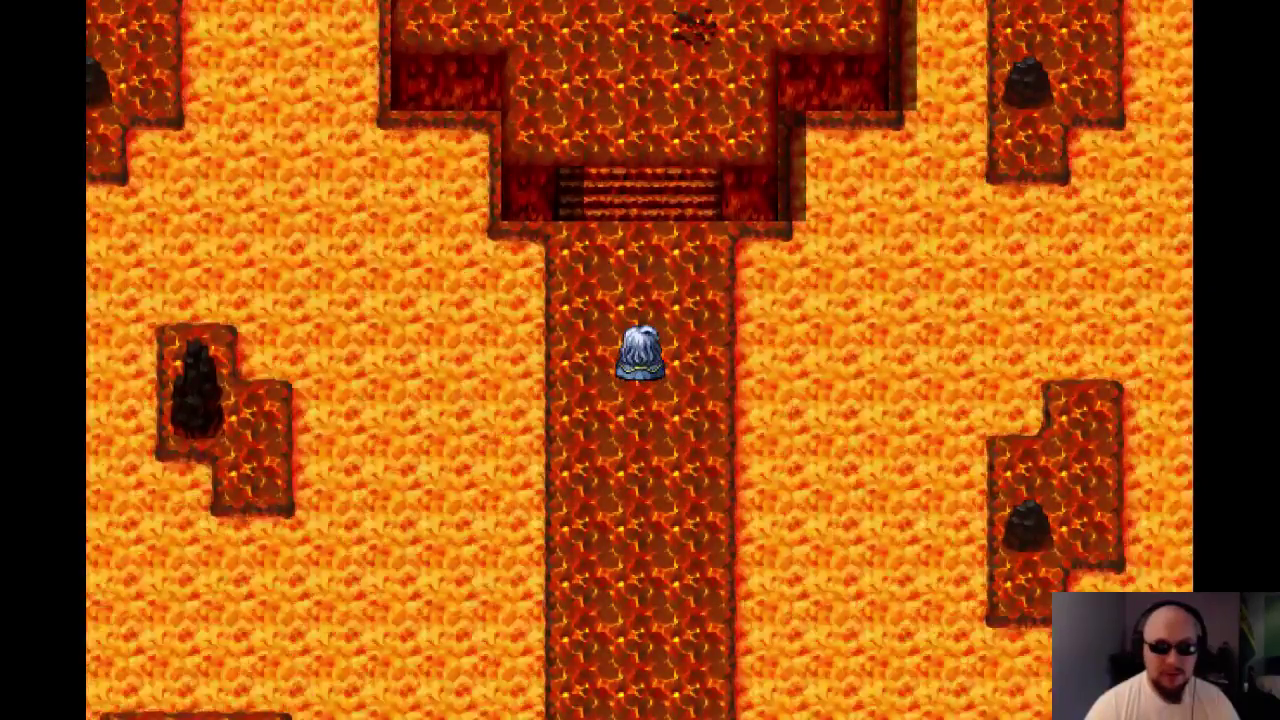
{"action": "key", "text": "Up"}
{"action": "key", "text": "Up"}
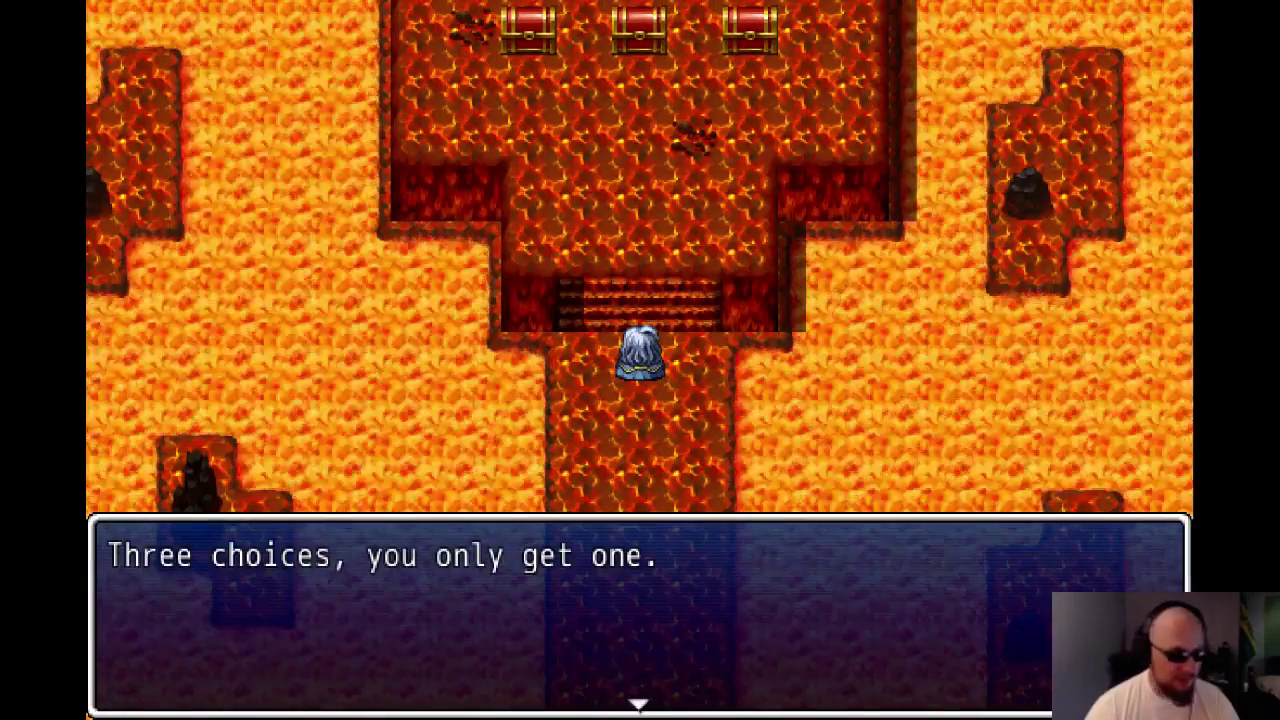
Dismiss the treasure message and keep stepping off and onto the middle tile below the stairs to retrigger it.
{"action": "key", "text": "Return"}
{"action": "key", "text": "Down"}
{"action": "key", "text": "Down"}
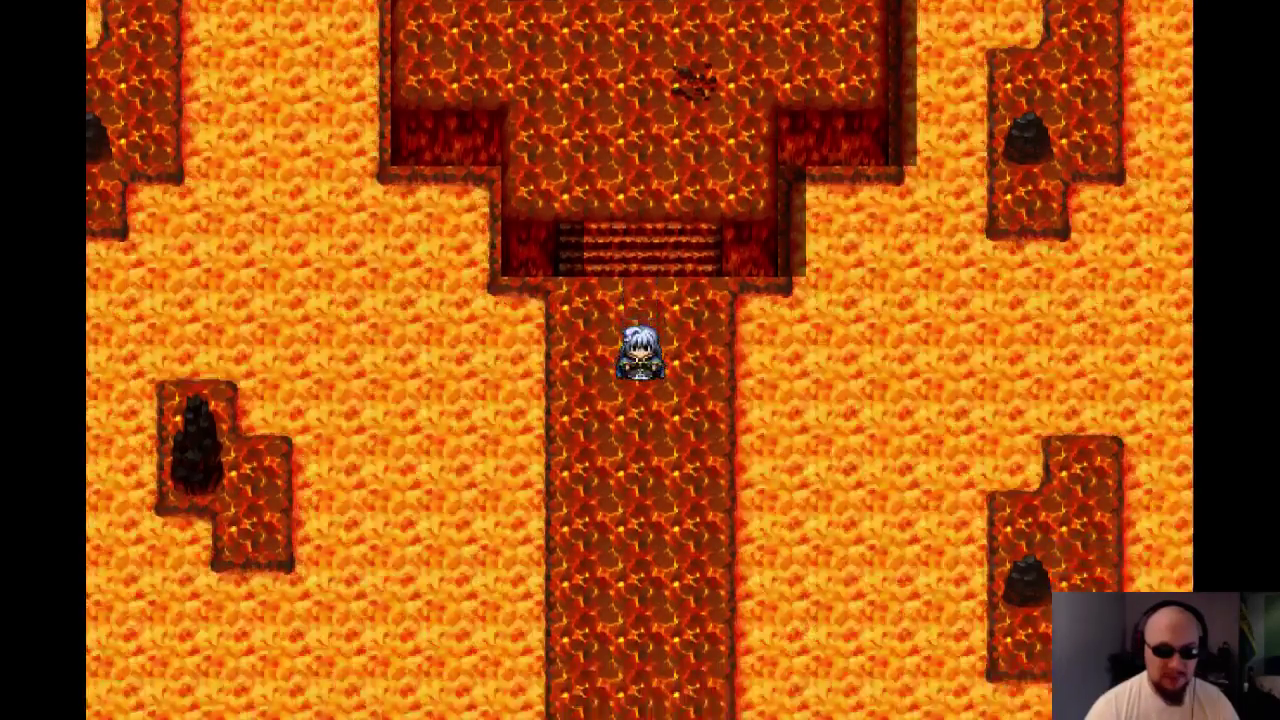
{"action": "key", "text": "Up"}
{"action": "key", "text": "Up"}
{"action": "key", "text": "Return"}
{"action": "key", "text": "Down"}
{"action": "key", "text": "Up"}
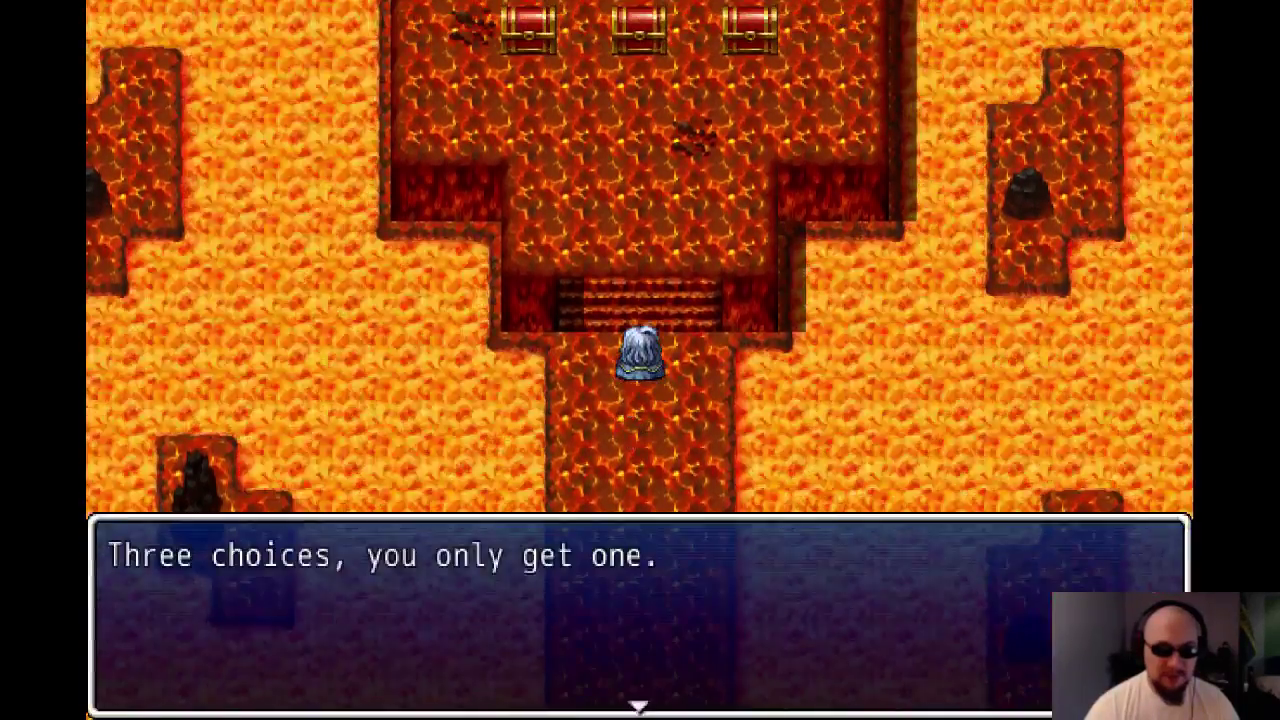
{"action": "key", "text": "Return"}
{"action": "key", "text": "Down"}
{"action": "key", "text": "Up"}
{"action": "key", "text": "Return"}
{"action": "key", "text": "Down"}
{"action": "key", "text": "Up"}
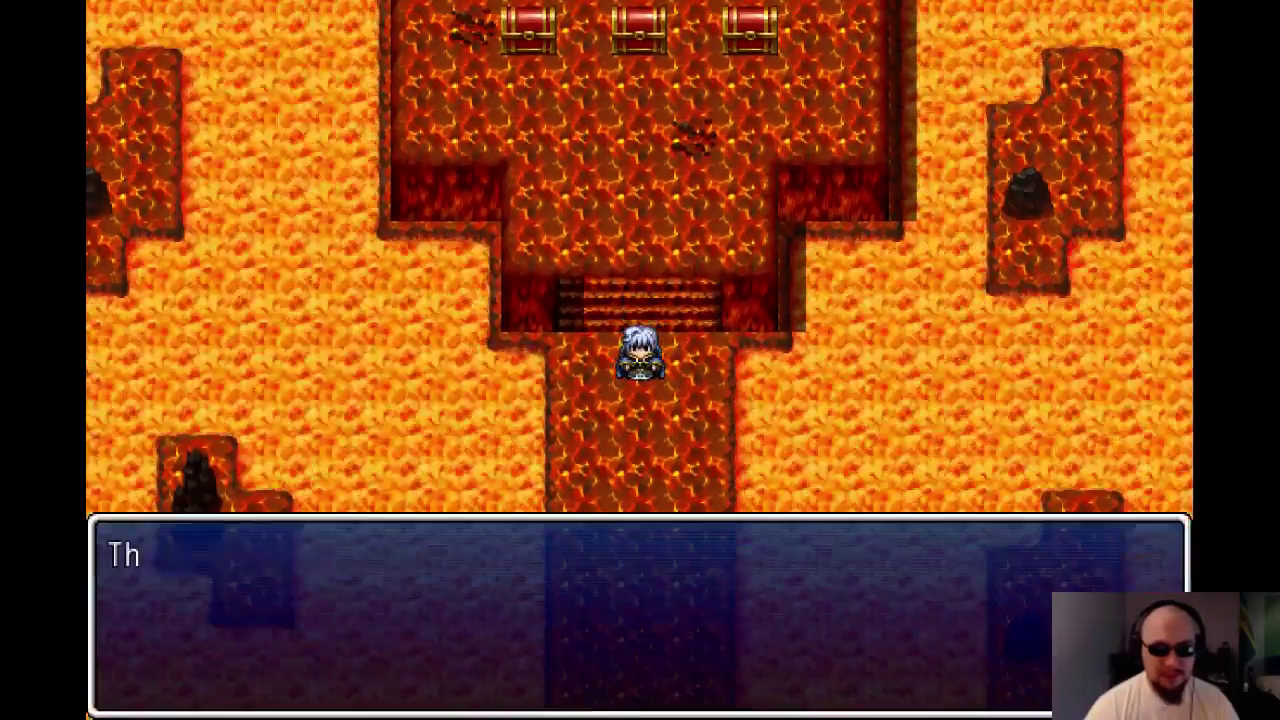
{"action": "key", "text": "Return"}
{"action": "key", "text": "Down"}
{"action": "key", "text": "Up"}
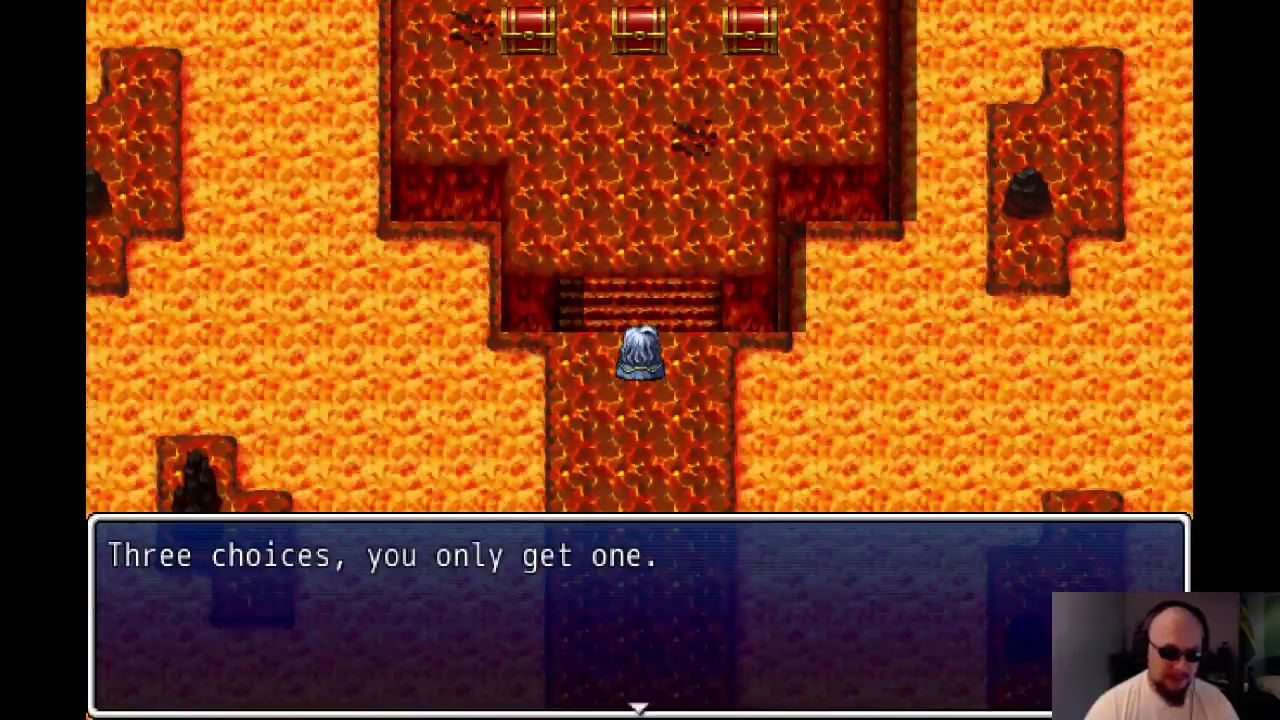
{"action": "key", "text": "Return"}
Test the message trigger on the bridge's right-hand tile, dismiss the text, and walk up and down over that tile.
{"action": "key", "text": "Down"}
{"action": "key", "text": "Right"}
{"action": "key", "text": "Up"}
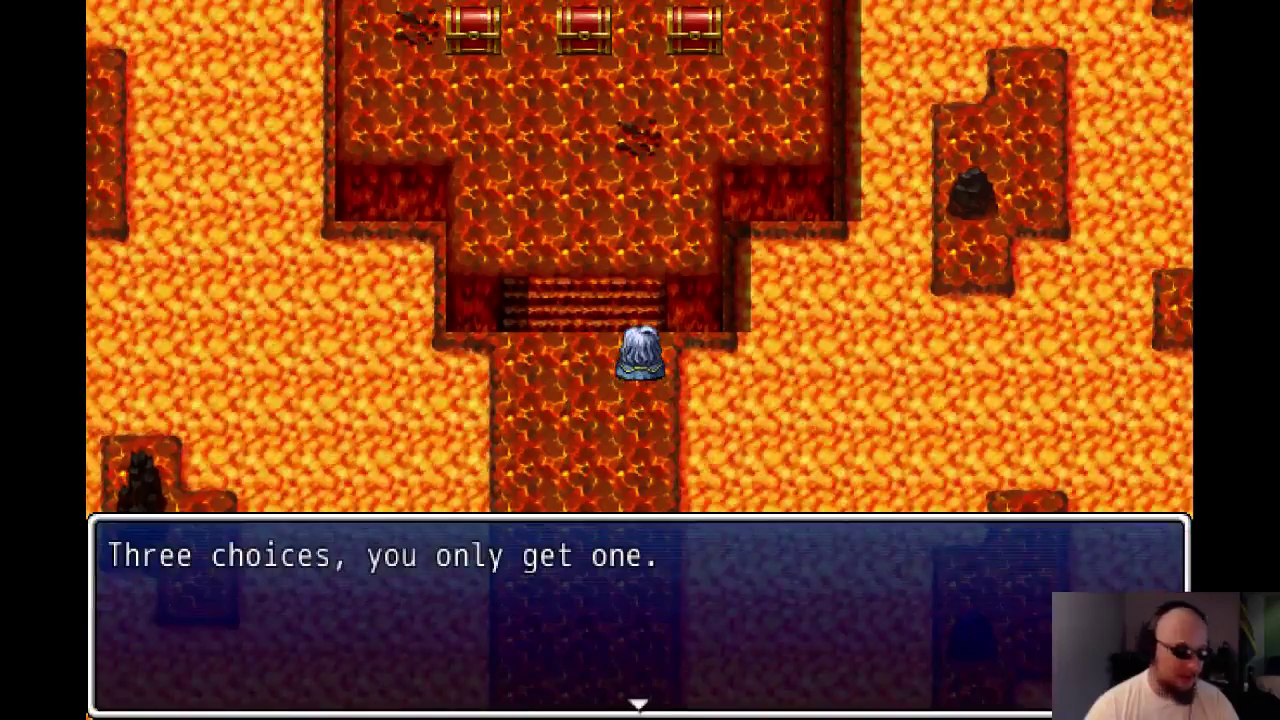
{"action": "key", "text": "Return"}
{"action": "key", "text": "Up"}
{"action": "key", "text": "Down"}
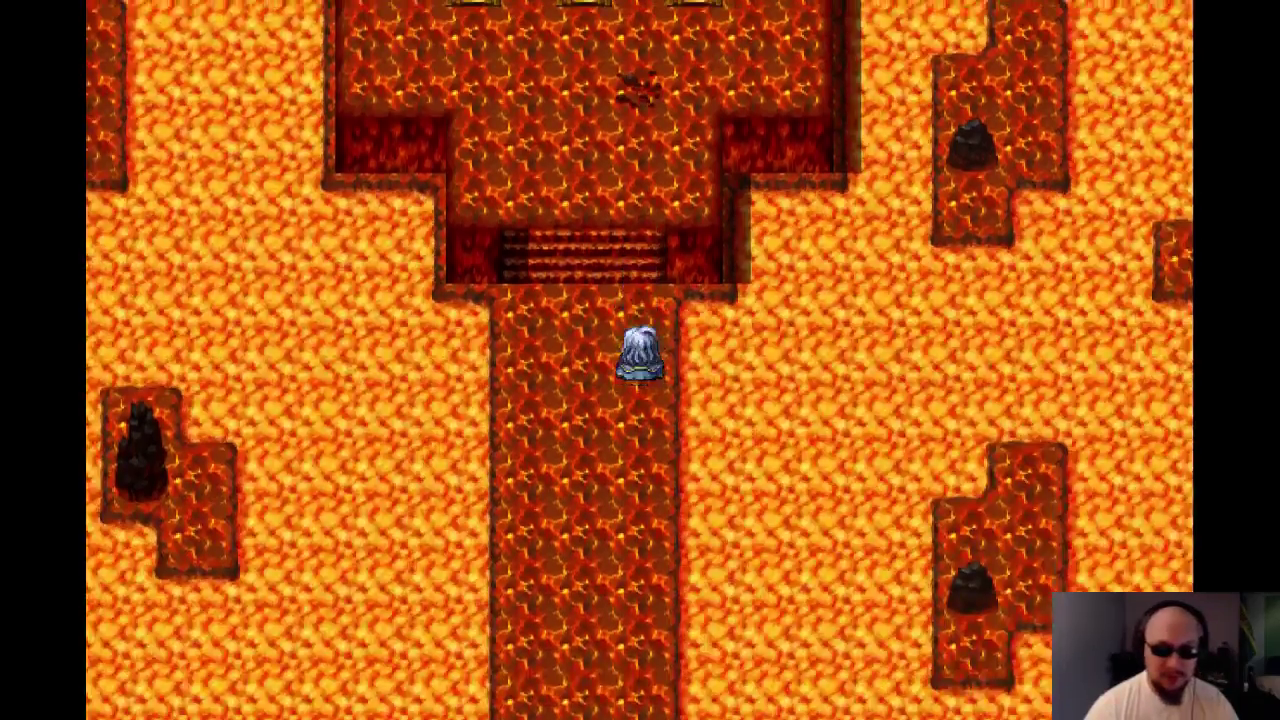
{"action": "key", "text": "Up"}
{"action": "key", "text": "Down"}
{"action": "key", "text": "Up"}
{"action": "key", "text": "Down"}
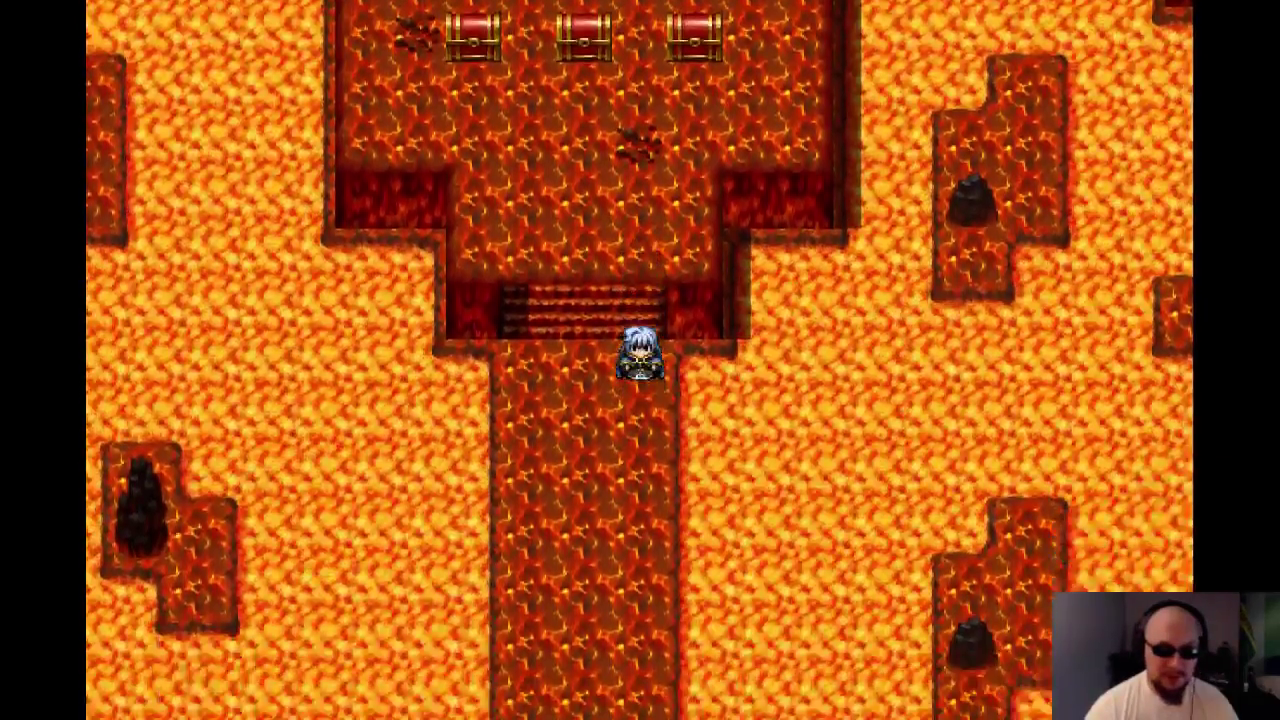
Check the left-hand trigger tile, cross back over the right-hand one, and step onto the stairs.
{"action": "key", "text": "Return"}
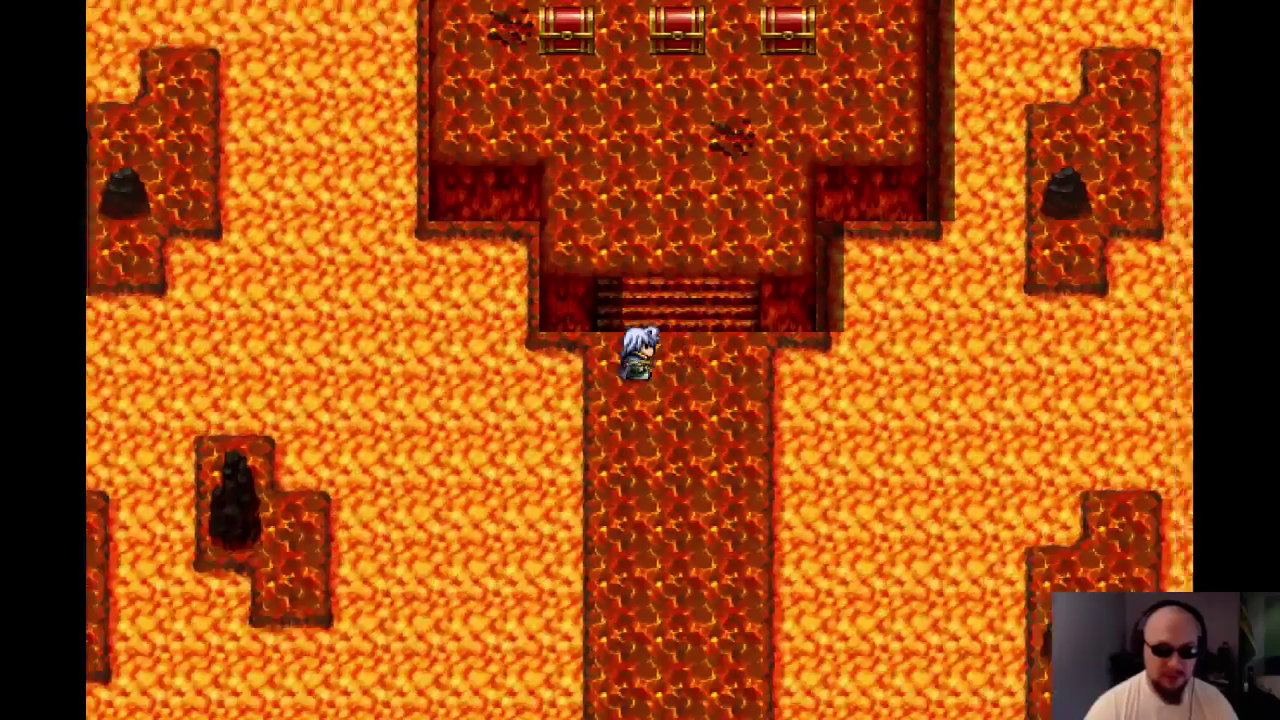
{"action": "key", "text": "Return"}
{"action": "key", "text": "Return"}
{"action": "key", "text": "Right"}
{"action": "key", "text": "Up"}
{"action": "key", "text": "Down"}
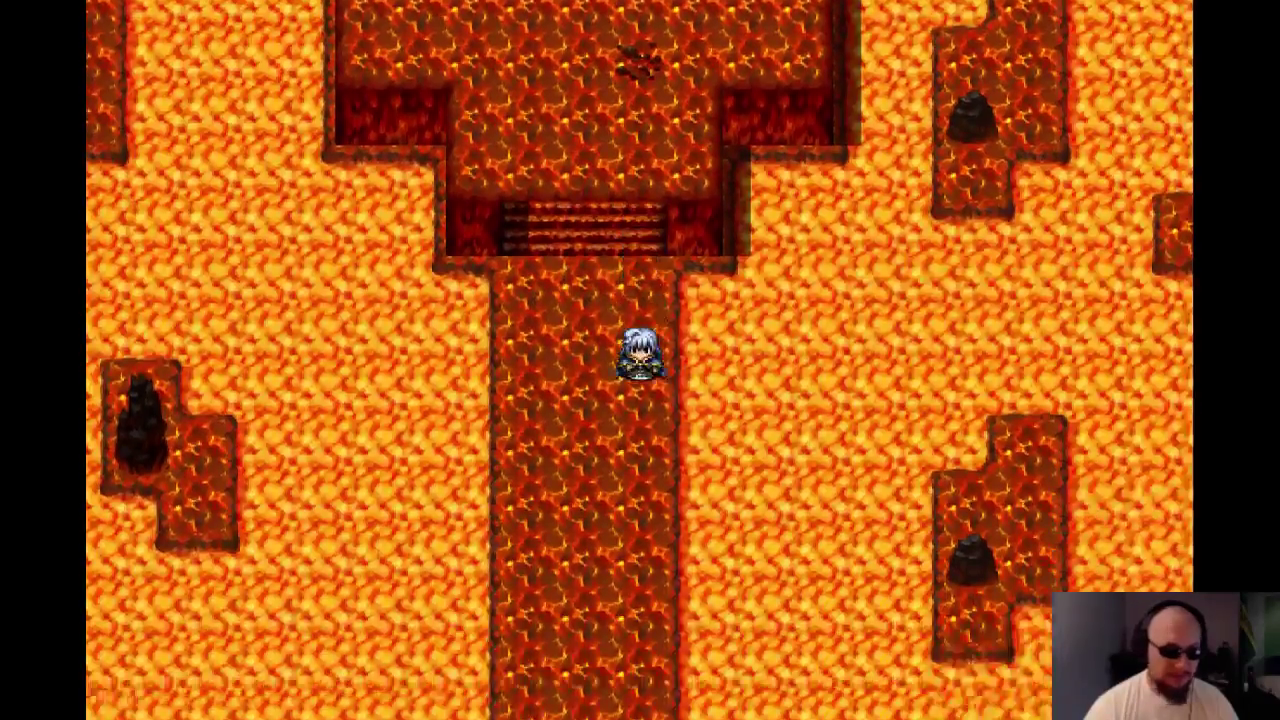
{"action": "key", "text": "Up"}
{"action": "key", "text": "Down"}
{"action": "key", "text": "Up"}
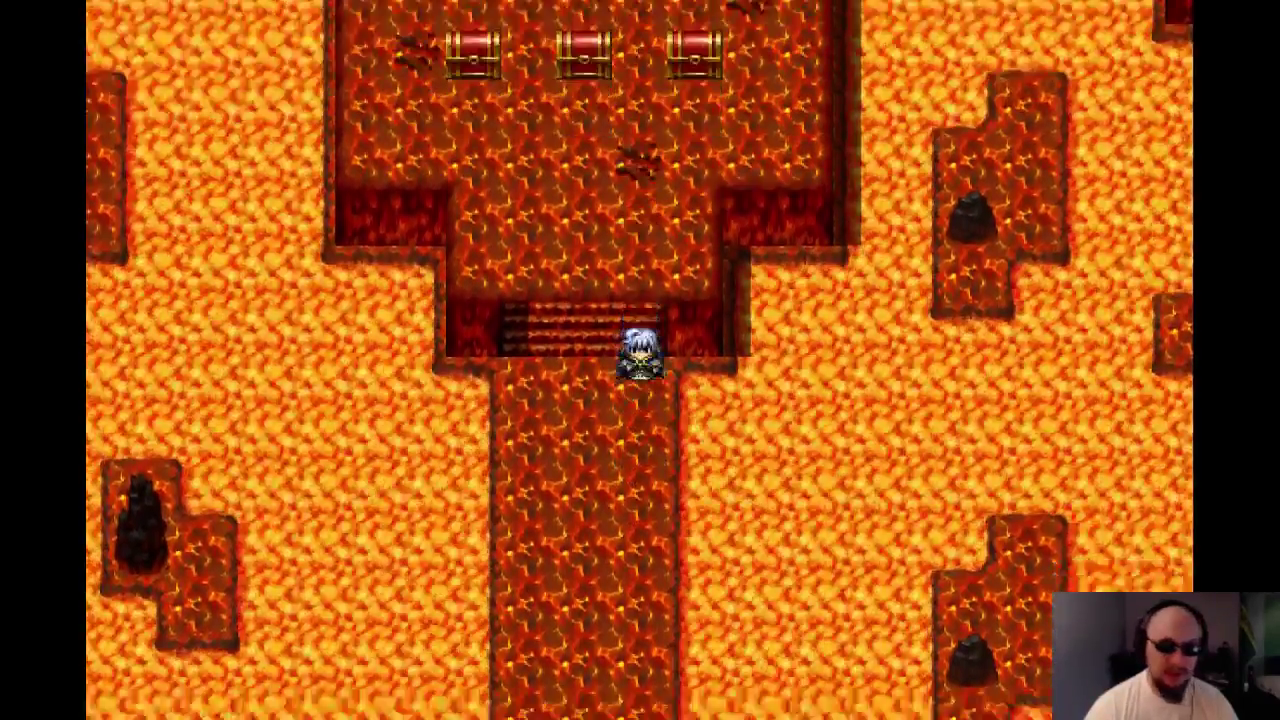
{"action": "key", "text": "Down"}
{"action": "key", "text": "Up"}
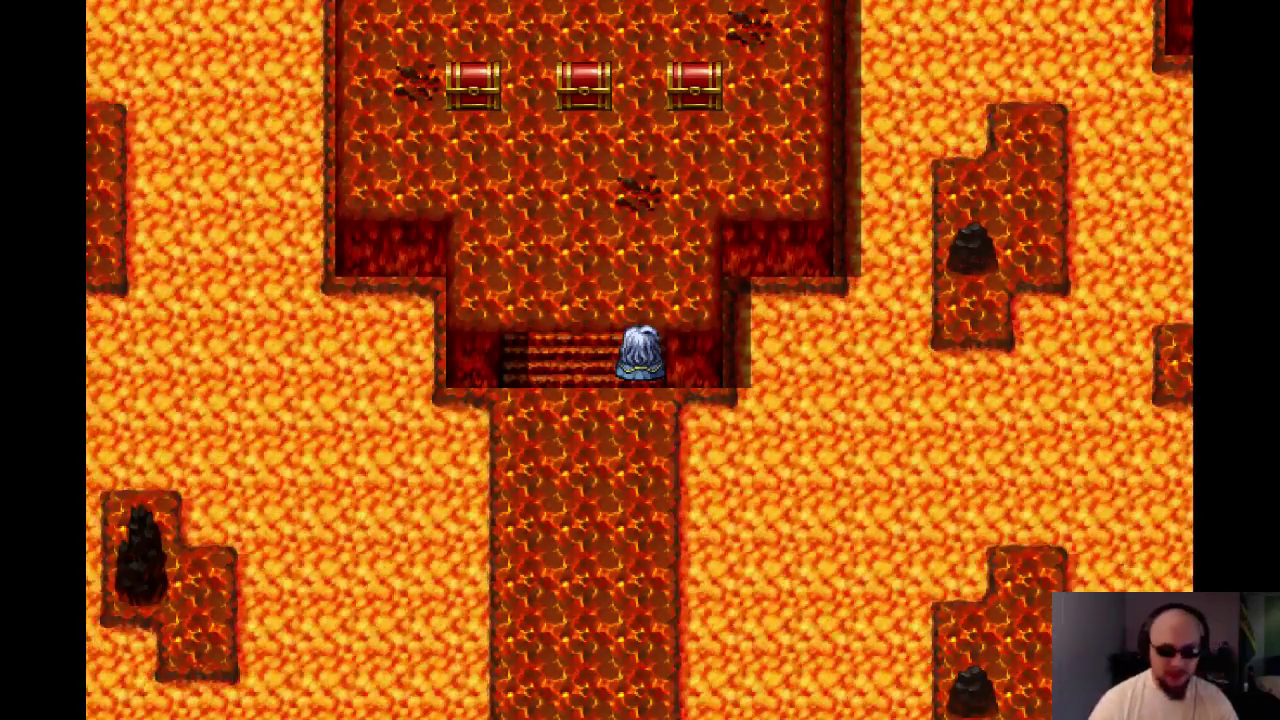
Climb the stairs to the platform and pace in front of the three treasure chests.
{"action": "key", "text": "Left"}
{"action": "key", "text": "Up"}
{"action": "key", "text": "Up"}
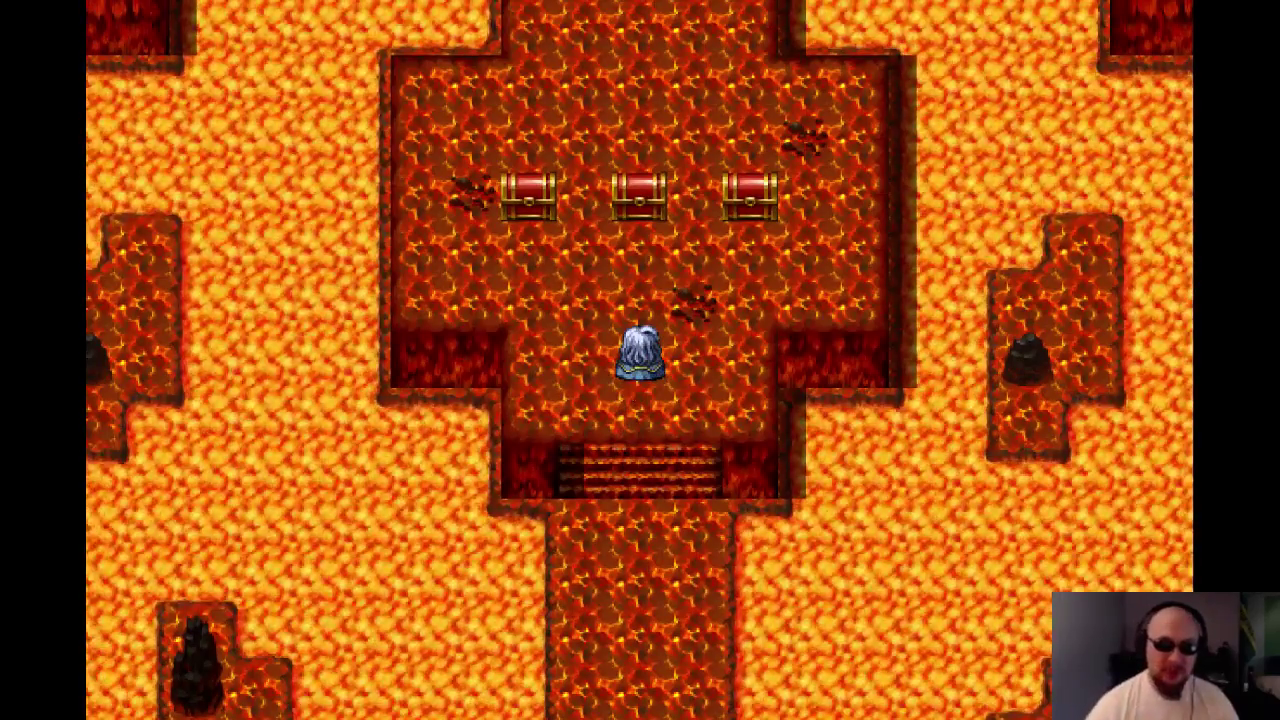
{"action": "key", "text": "Up"}
{"action": "key", "text": "Up"}
{"action": "key", "text": "Right"}
{"action": "key", "text": "Right"}
{"action": "key", "text": "Left"}
{"action": "key", "text": "Left"}
{"action": "key", "text": "Left"}
{"action": "key", "text": "Left"}
{"action": "key", "text": "Left"}
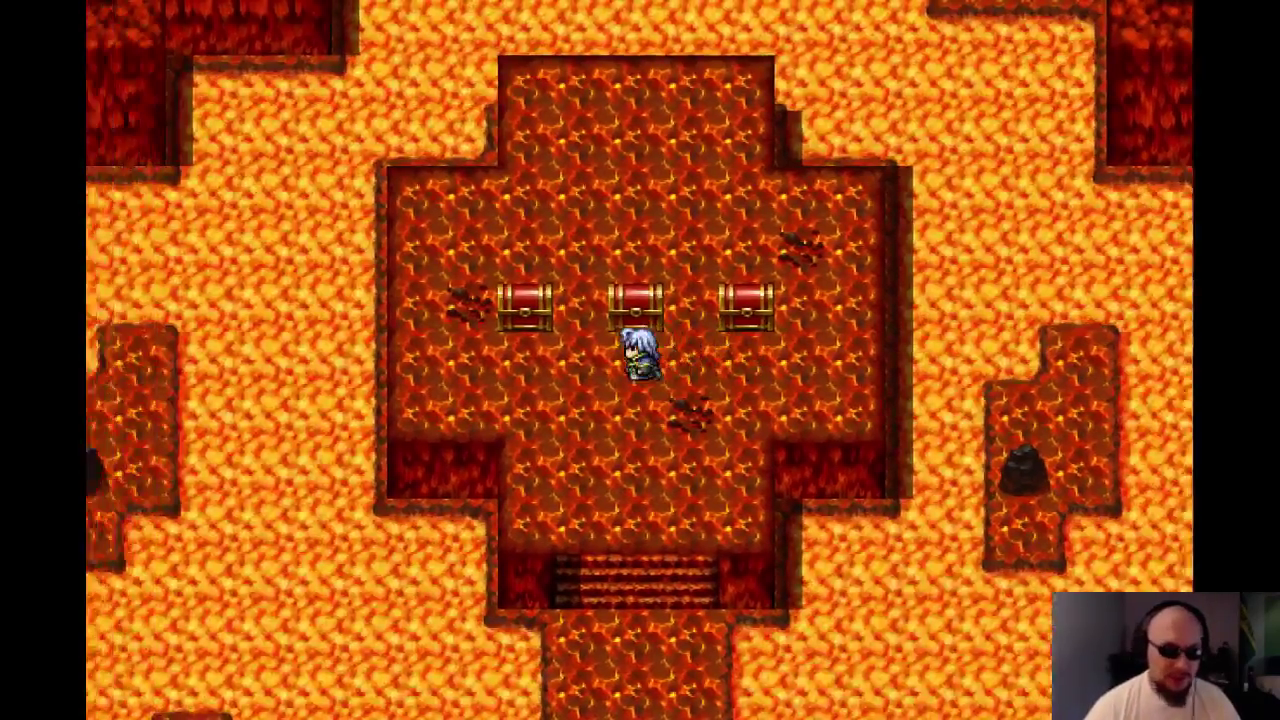
Face the middle treasure chest and open it.
{"action": "key", "text": "Right"}
{"action": "key", "text": "Right"}
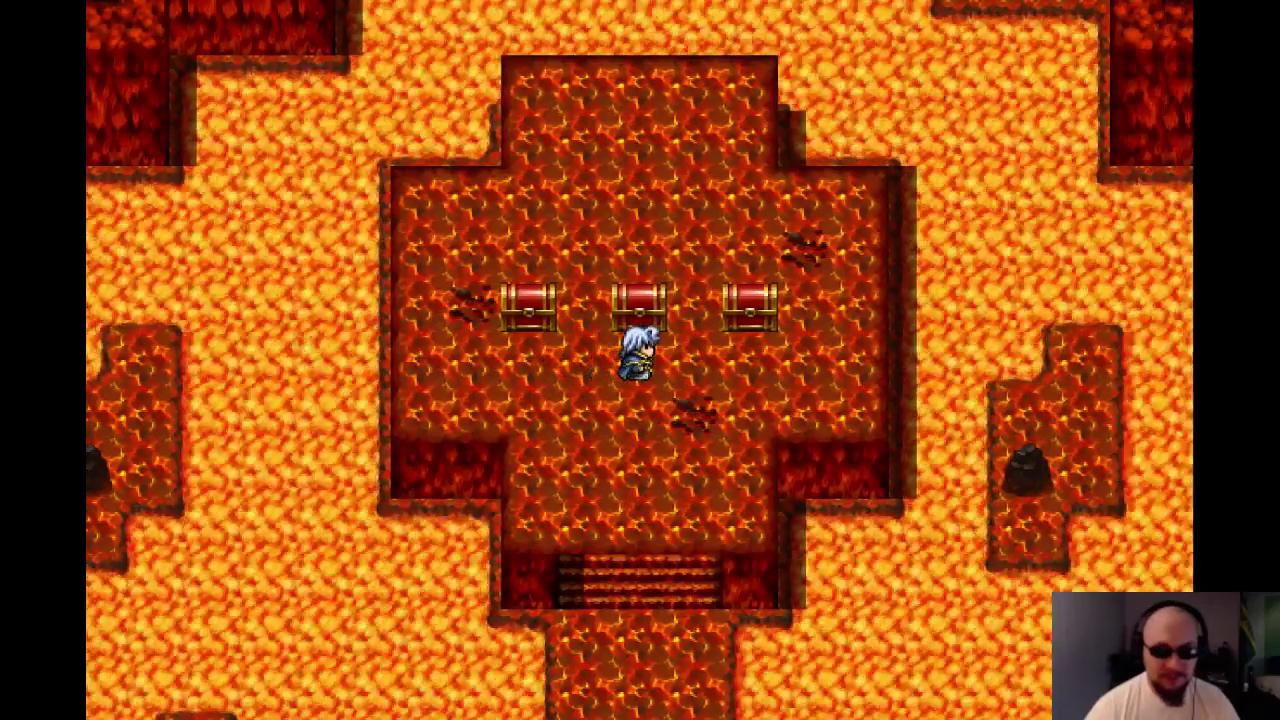
{"action": "key", "text": "Up"}
{"action": "key", "text": "Return"}
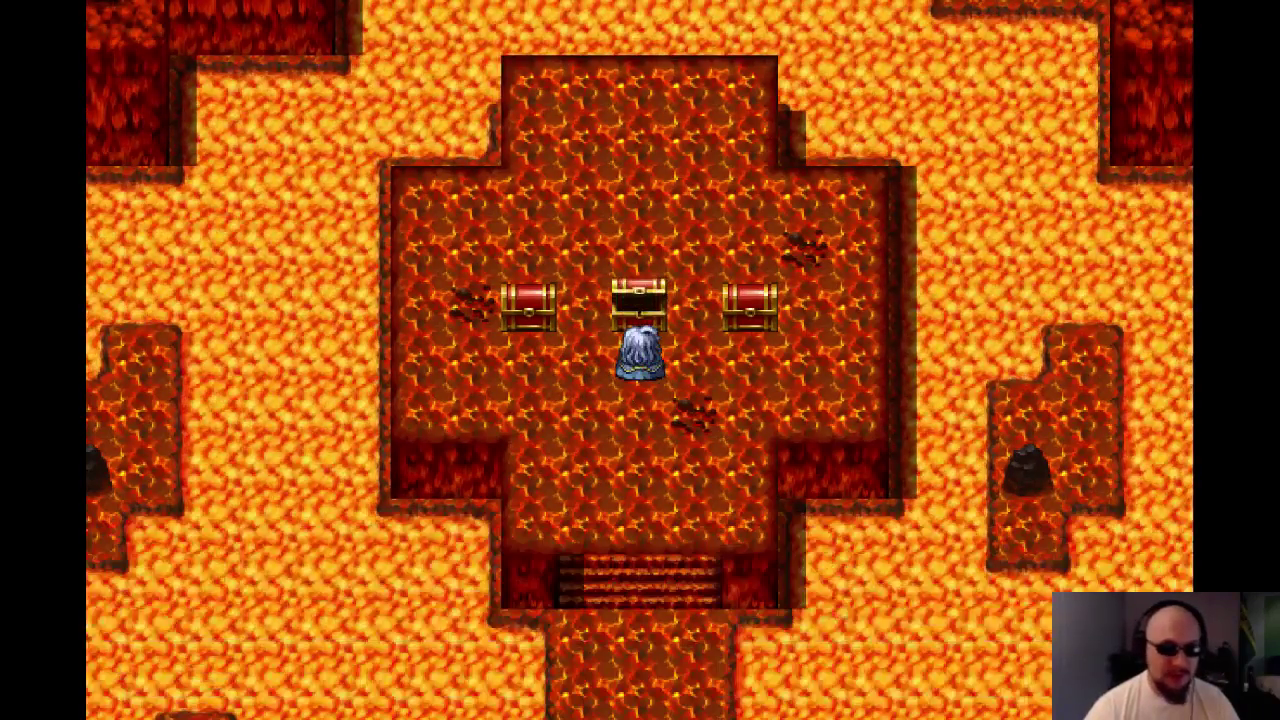
Try to open the right-hand treasure chest and dismiss its message.
{"action": "key", "text": "Right"}
{"action": "key", "text": "Right"}
{"action": "key", "text": "Up"}
{"action": "key", "text": "Return"}
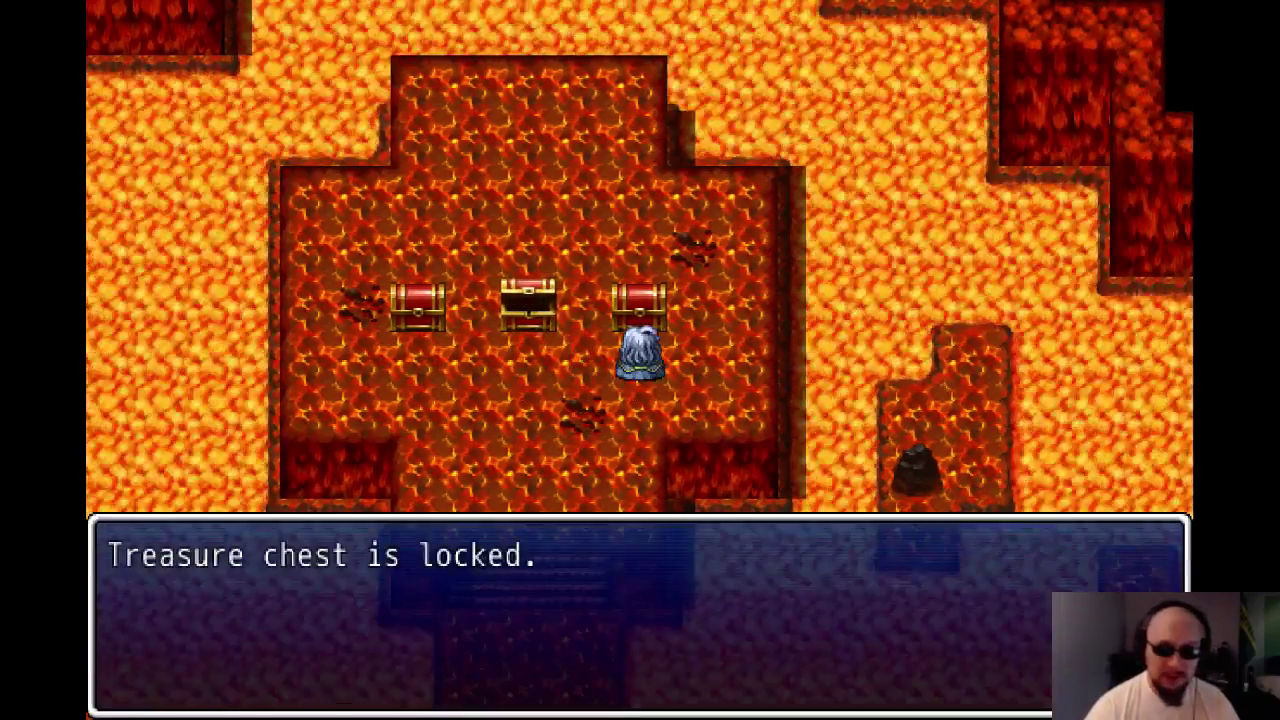
{"action": "key", "text": "Return"}
Walk to the left-hand treasure chest, try to open it, and dismiss its message.
{"action": "key", "text": "Left"}
{"action": "key", "text": "Left"}
{"action": "key", "text": "Left"}
{"action": "key", "text": "Left"}
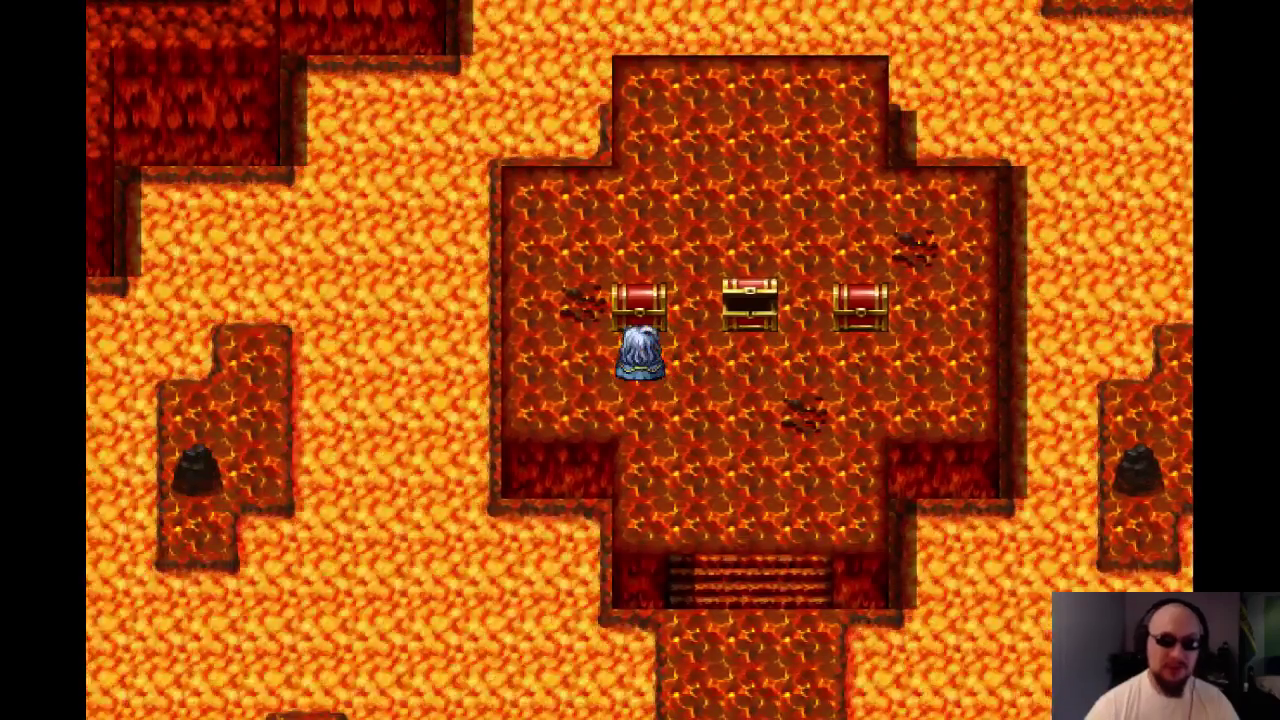
{"action": "key", "text": "Return"}
{"action": "key", "text": "Return"}
Recheck the right-hand chest and the left-hand chest, dismissing the message at each.
{"action": "key", "text": "Right"}
{"action": "key", "text": "Right"}
{"action": "key", "text": "Right"}
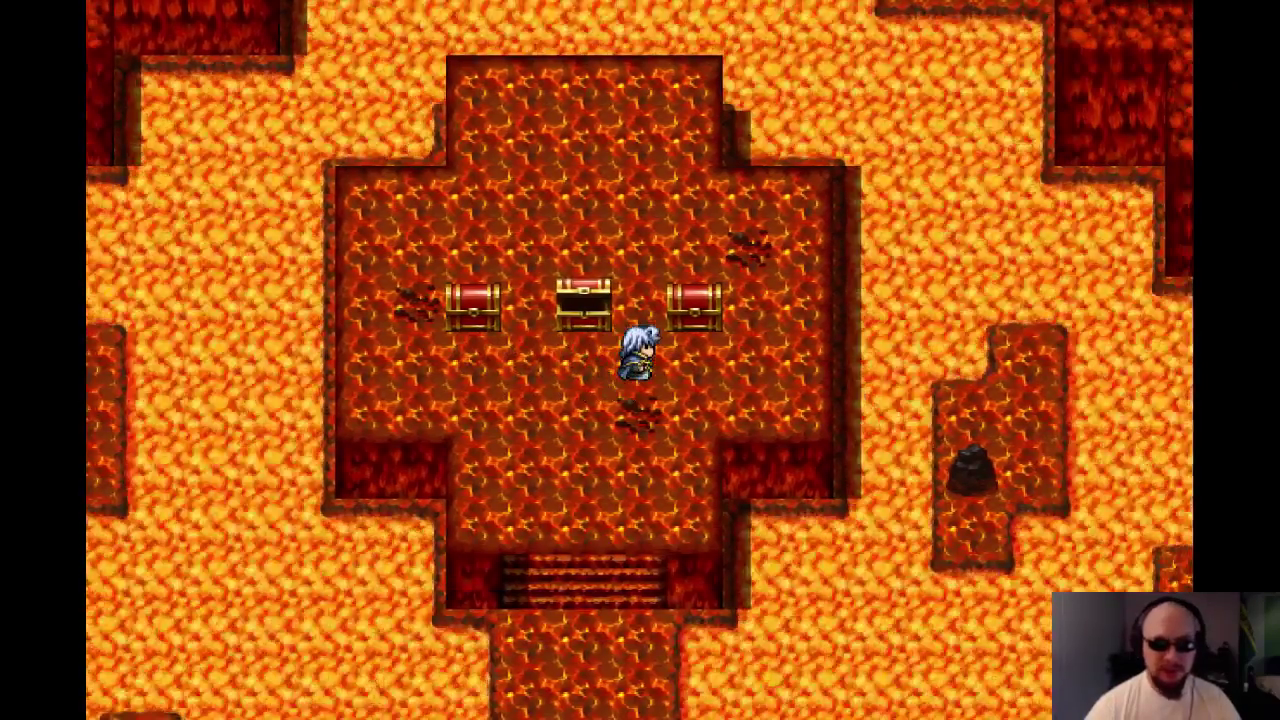
{"action": "key", "text": "Right"}
{"action": "key", "text": "Up"}
{"action": "key", "text": "Return"}
{"action": "key", "text": "Return"}
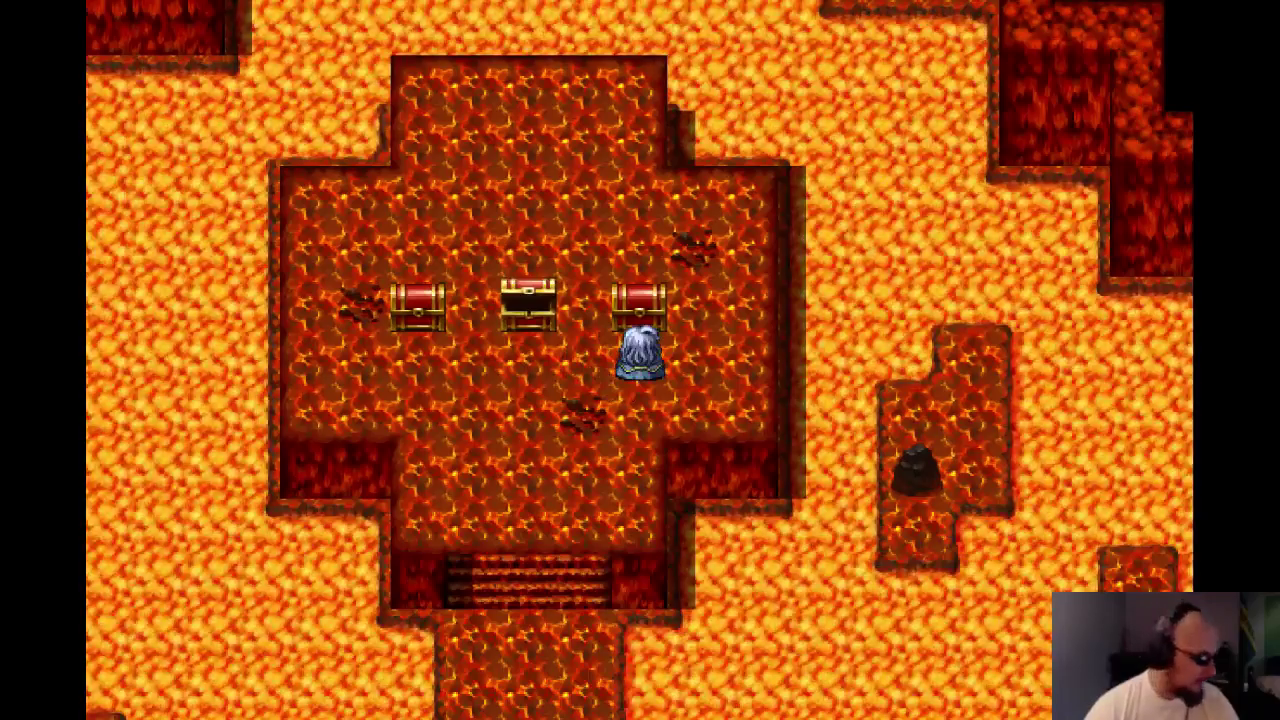
{"action": "key", "text": "Left"}
{"action": "key", "text": "Left"}
{"action": "key", "text": "Up"}
{"action": "key", "text": "Return"}
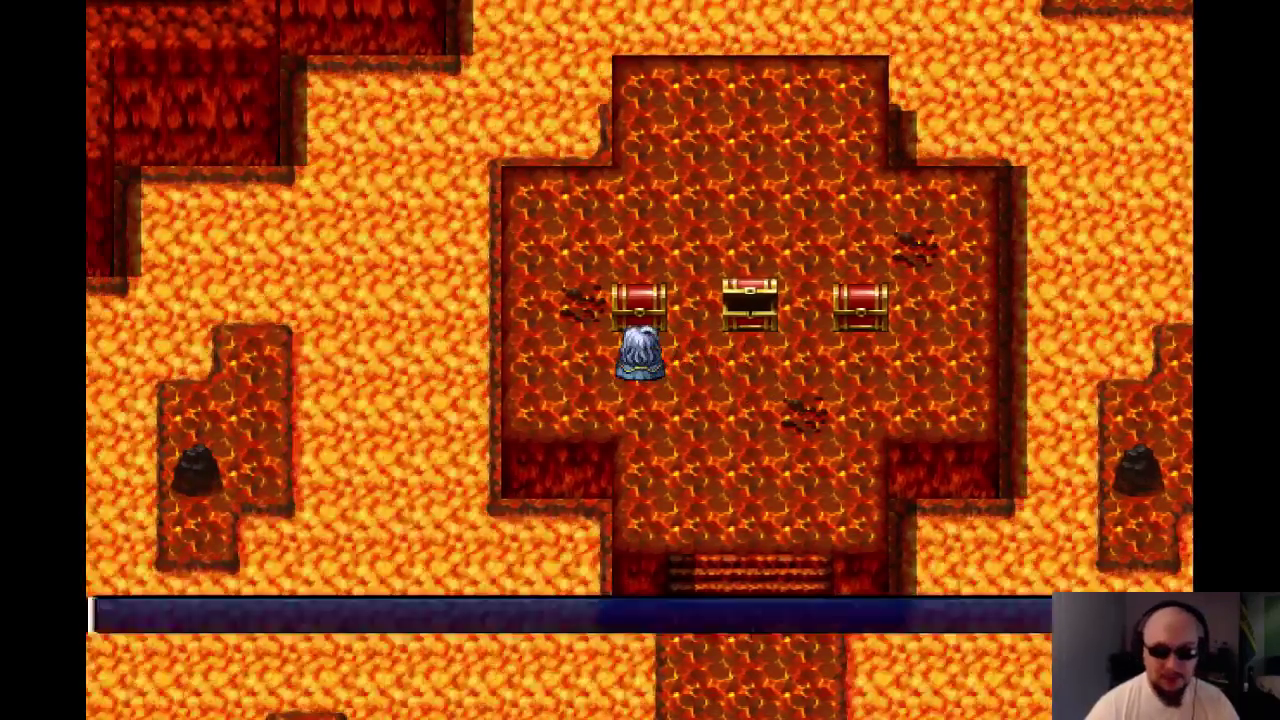
{"action": "key", "text": "Return"}
Return to the right-hand chest, try to open it once more, and dismiss the message.
{"action": "key", "text": "Right"}
{"action": "key", "text": "Right"}
{"action": "key", "text": "Right"}
{"action": "key", "text": "Right"}
{"action": "key", "text": "Up"}
{"action": "key", "text": "Return"}
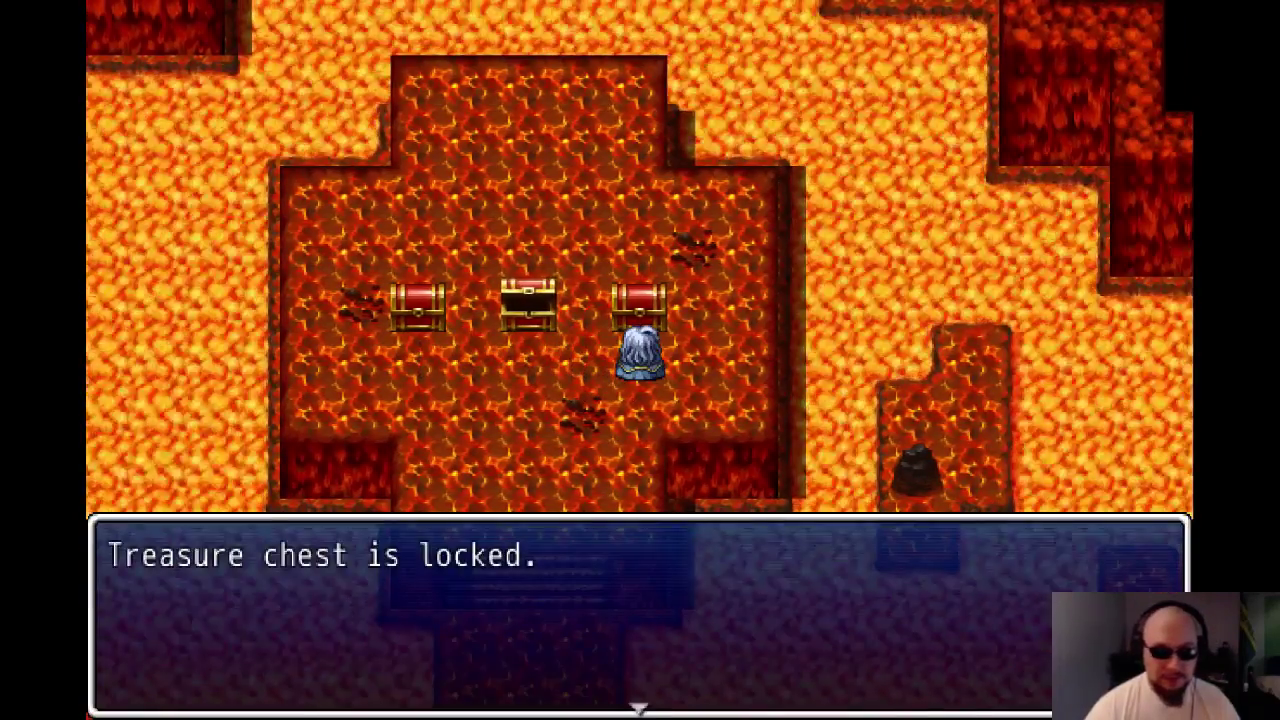
{"action": "key", "text": "Return"}
Walk the character between the chests to the far edge of the platform below the lava fall.
{"action": "key", "text": "Left"}
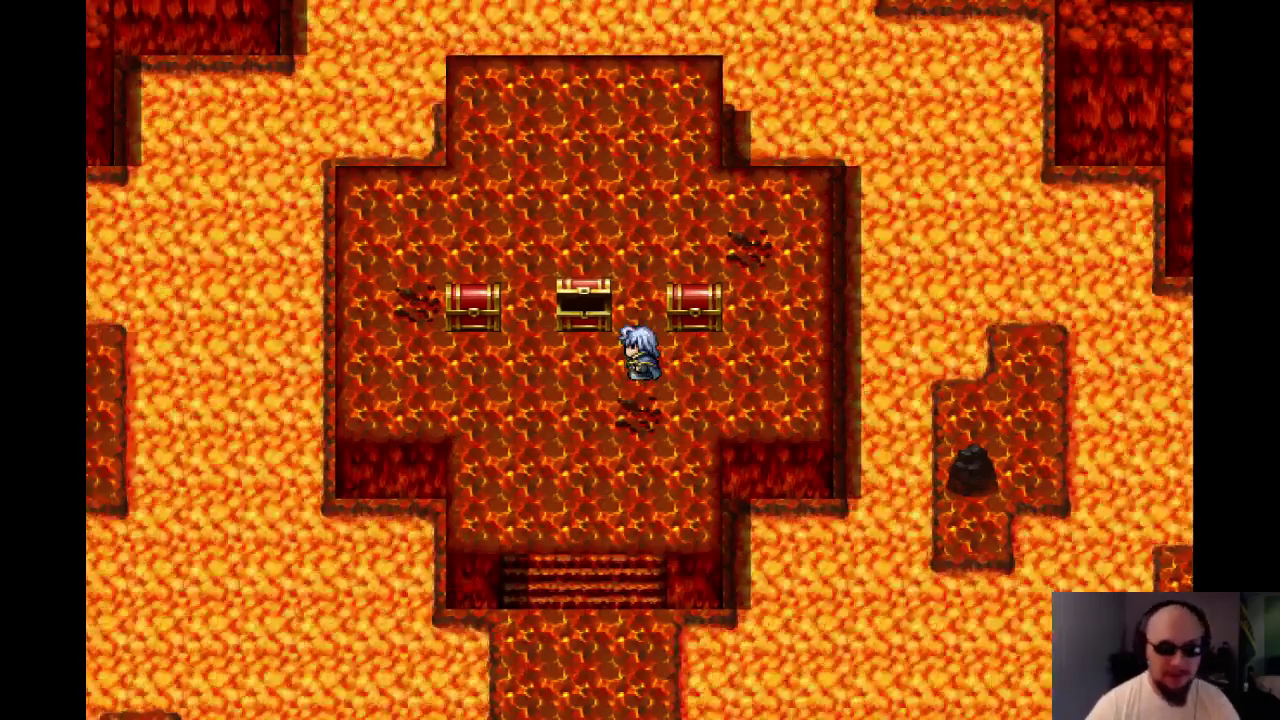
{"action": "key", "text": "Up"}
{"action": "key", "text": "Up"}
{"action": "key", "text": "Up"}
{"action": "key", "text": "Up"}
{"action": "key", "text": "Up"}
{"action": "key", "text": "Left"}
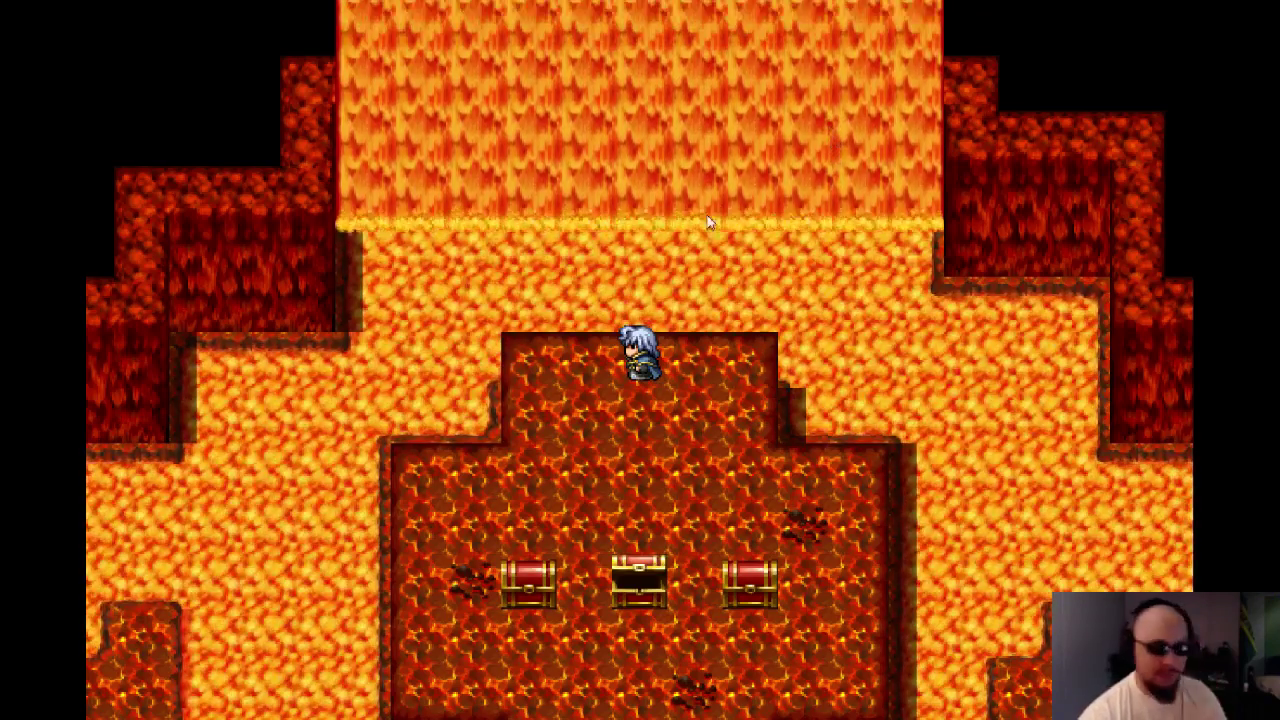
End the playtest and open the event on the tile directly below the masked guard for editing.
{"action": "key", "text": "alt+Return"}
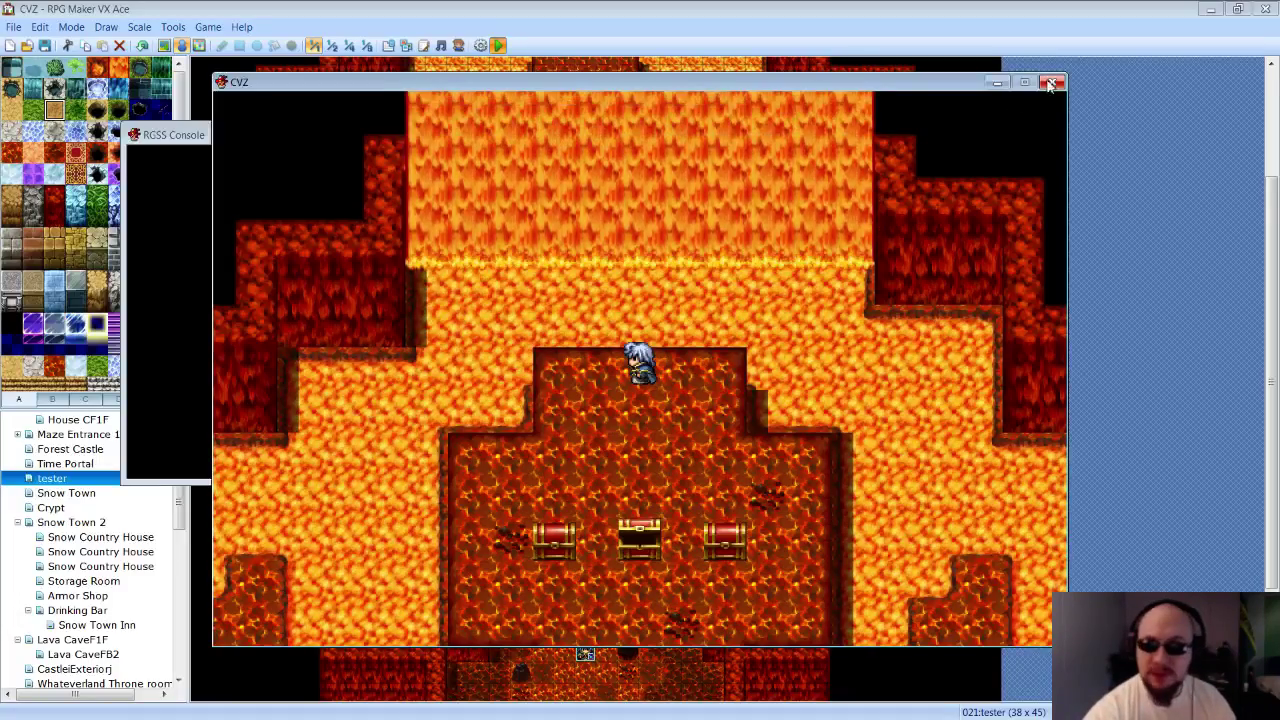
{"action": "left_click", "coordinate": [1050, 83]}
{"action": "scroll", "coordinate": [688, 428], "scroll_direction": "down", "scroll_amount": 5}
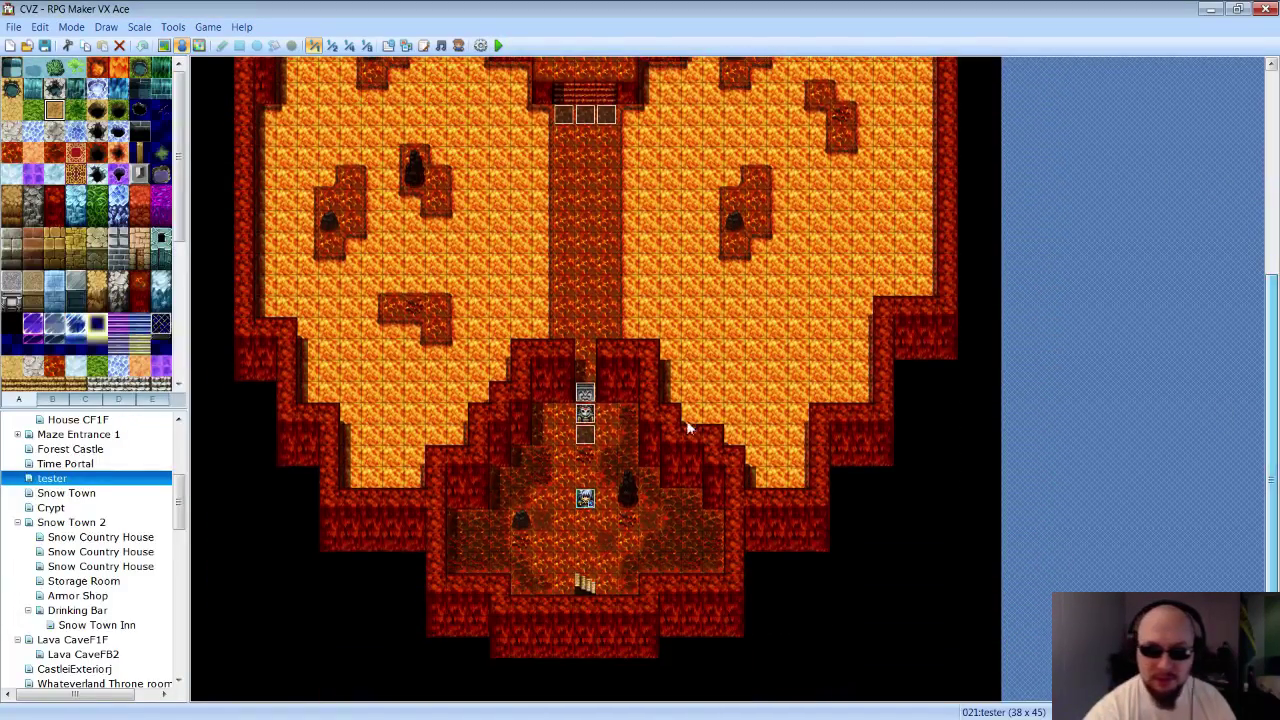
{"action": "right_click", "coordinate": [588, 441]}
{"action": "left_click", "coordinate": [616, 444]}
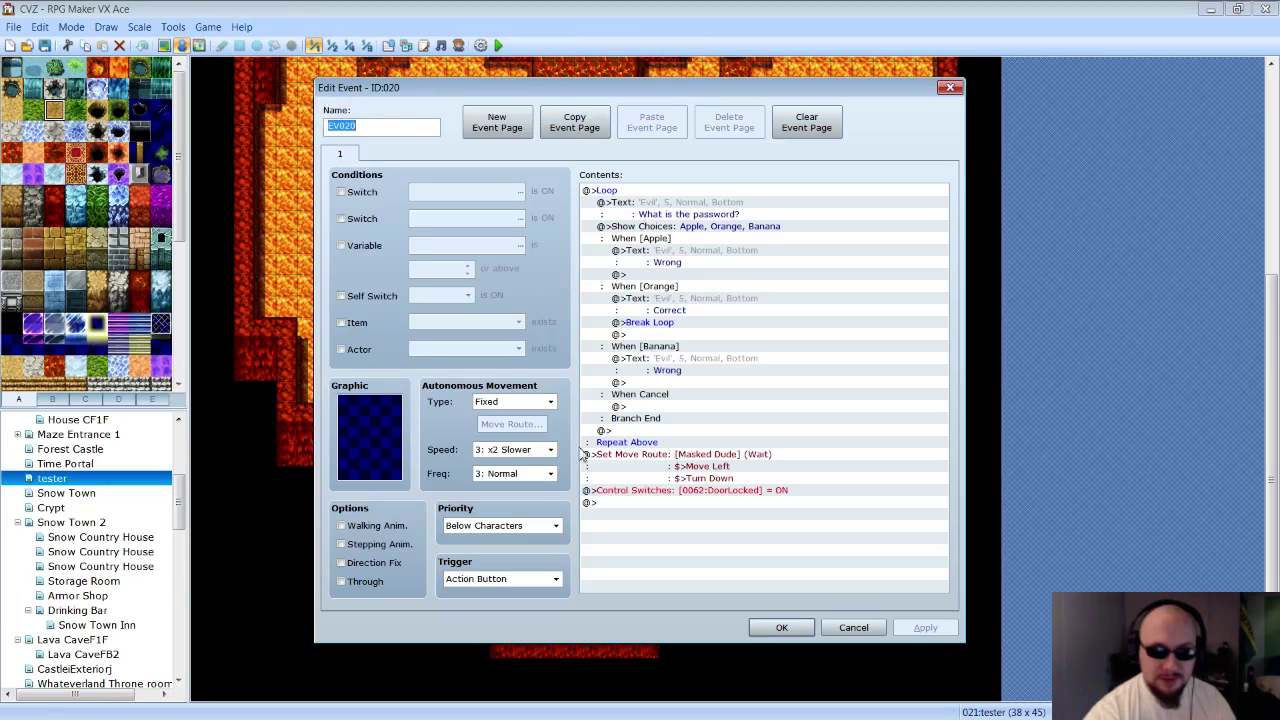
Add a Control Self Switch command setting A to ON at the end of the guard event's command list.
{"action": "left_click", "coordinate": [620, 510]}
{"action": "double_click", "coordinate": [650, 510]}
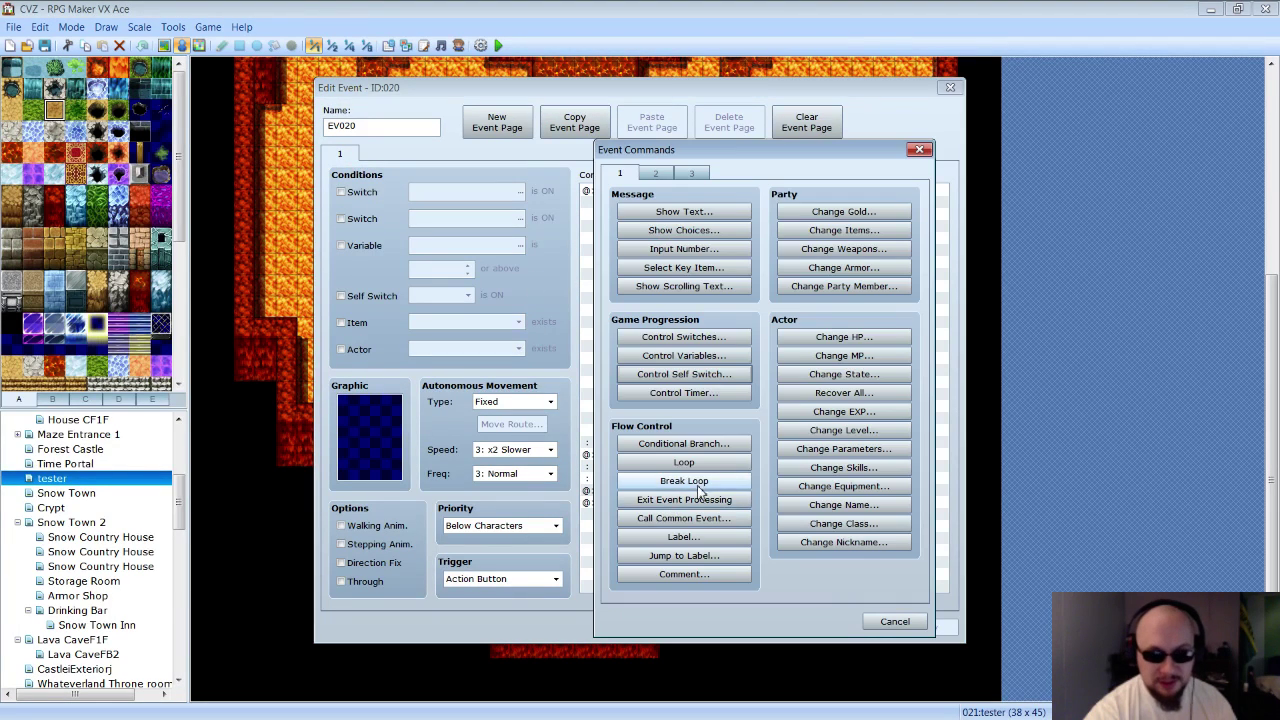
{"action": "left_click", "coordinate": [689, 340]}
{"action": "left_click", "coordinate": [835, 460]}
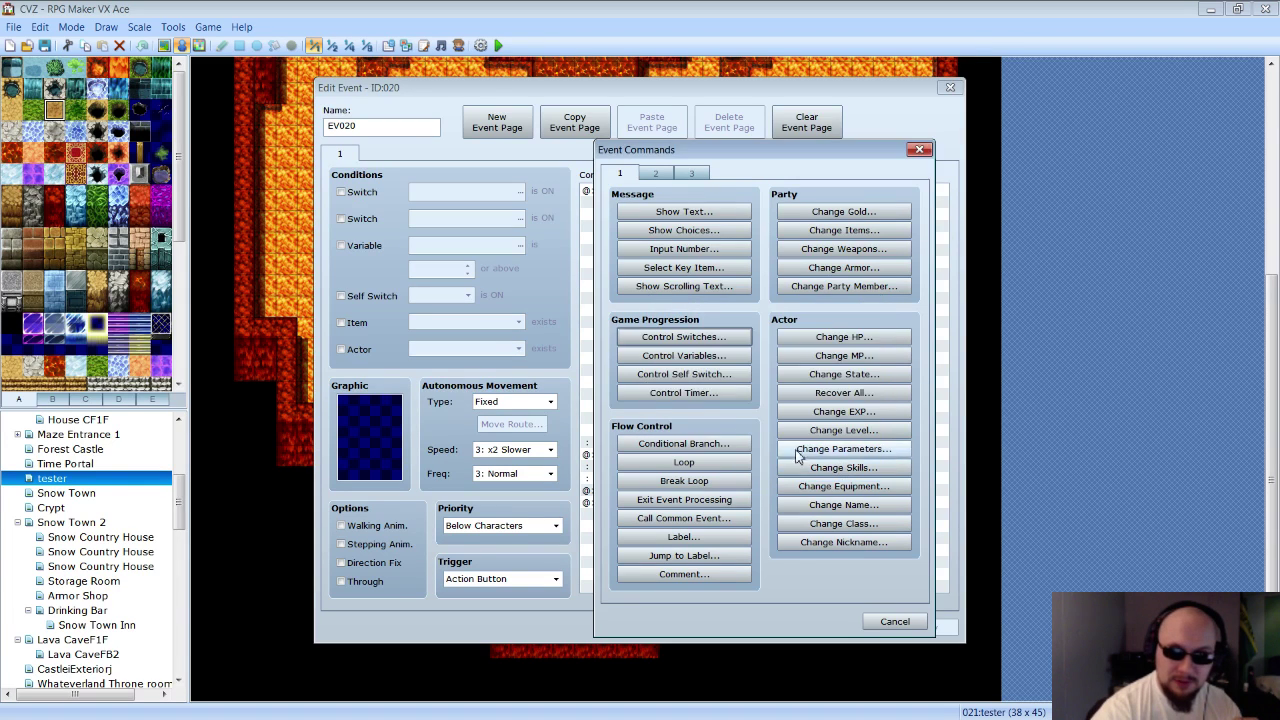
{"action": "left_click", "coordinate": [686, 376]}
{"action": "left_click", "coordinate": [830, 366]}
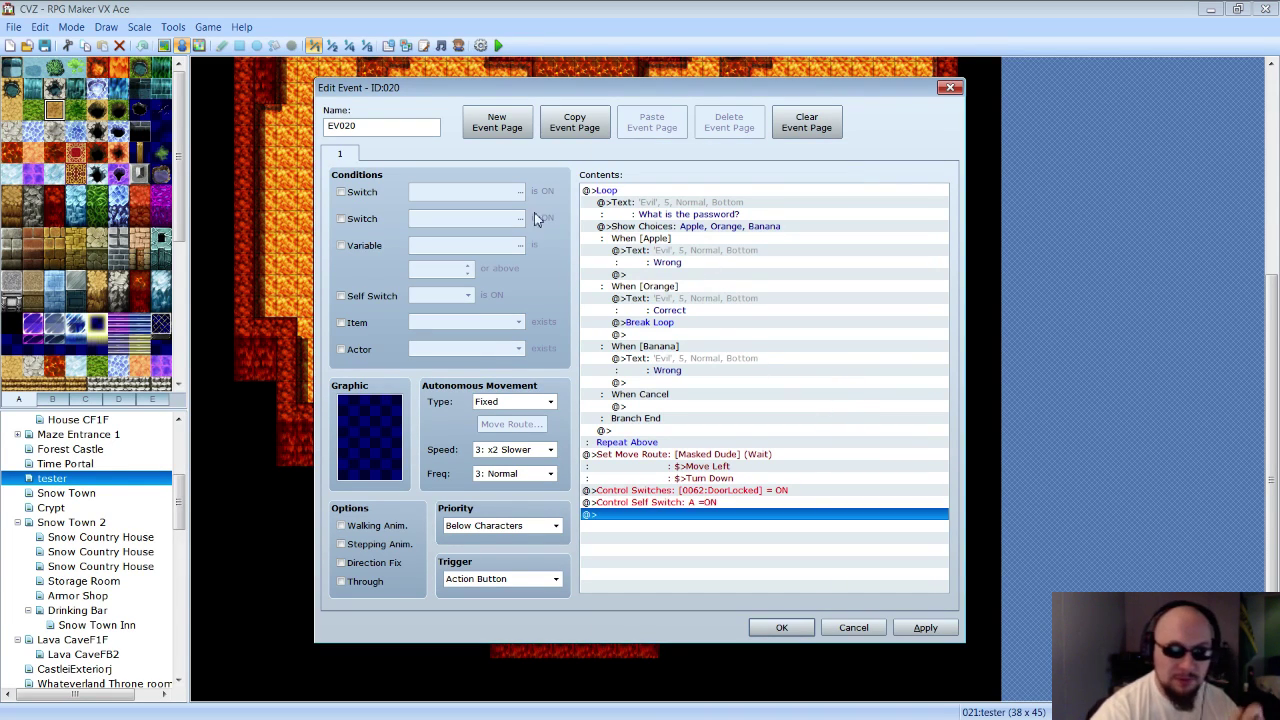
Add a blank second page to the guard event, conditioned on Self Switch A being ON, and save the event.
{"action": "left_click", "coordinate": [524, 130]}
{"action": "left_click", "coordinate": [362, 297]}
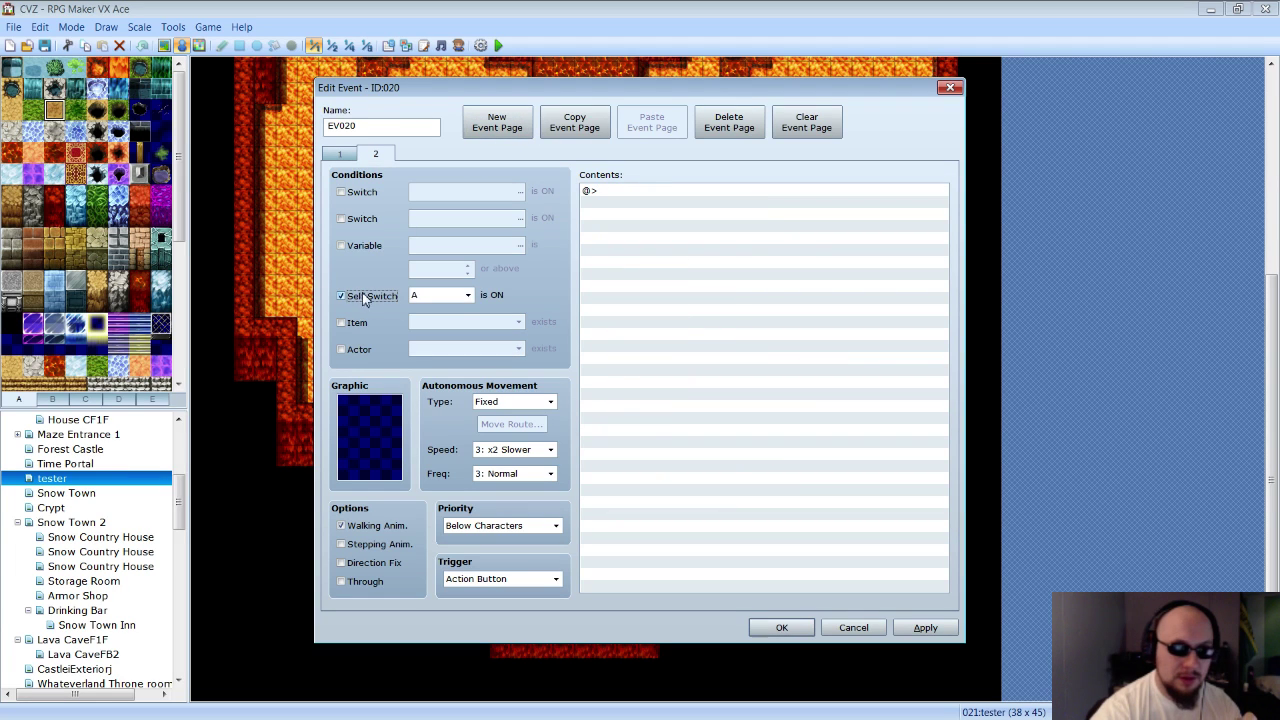
{"action": "left_click", "coordinate": [342, 156]}
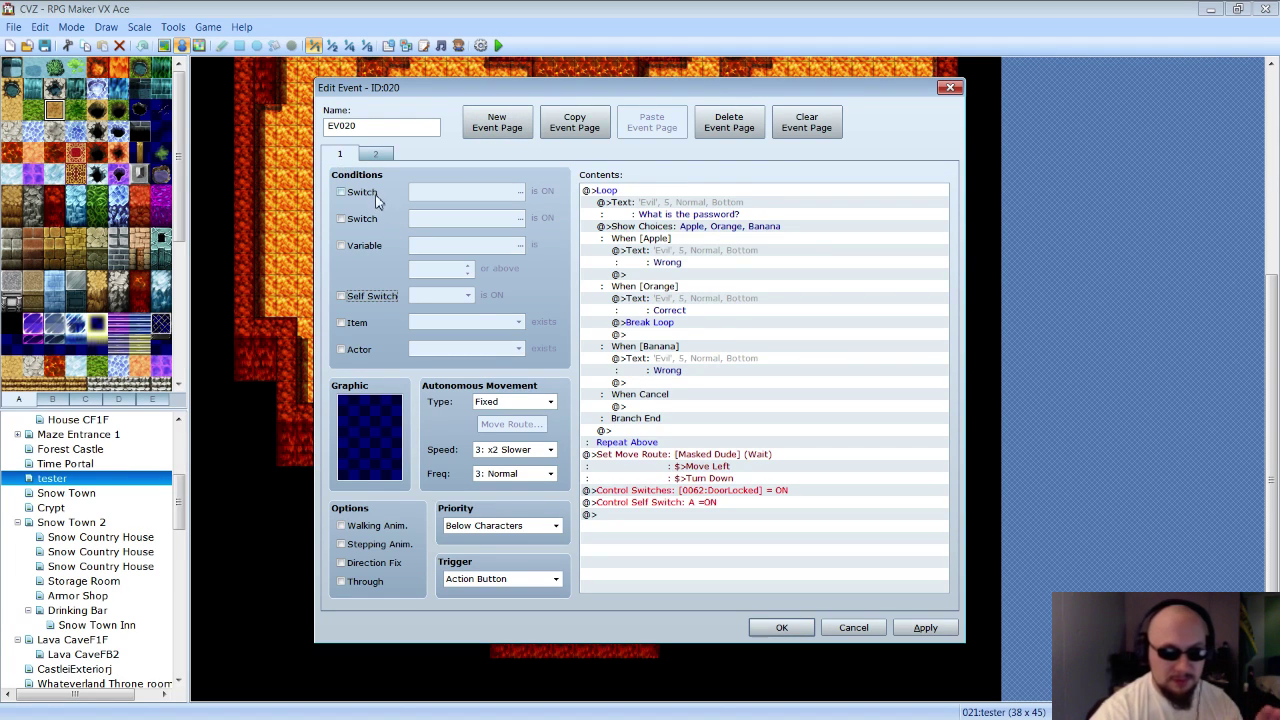
{"action": "left_click", "coordinate": [378, 157]}
{"action": "left_click", "coordinate": [341, 155]}
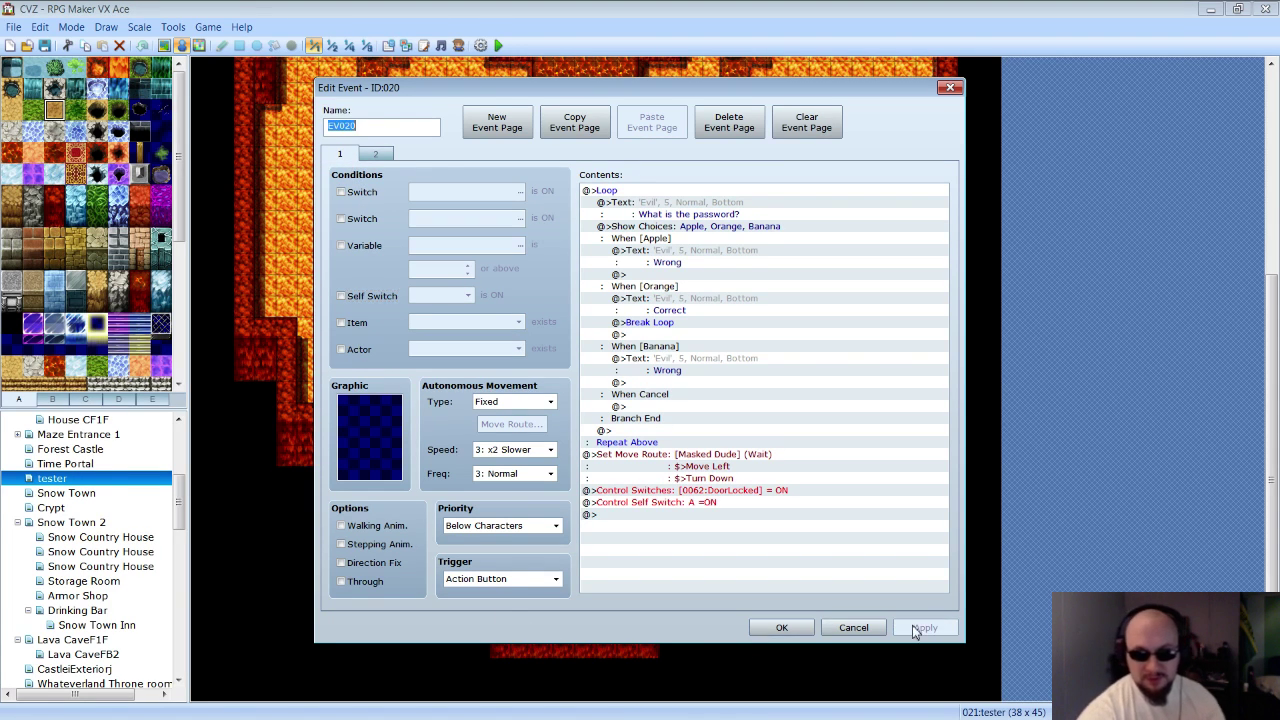
{"action": "left_click", "coordinate": [776, 627]}
Open the door event above the masked guard and examine its sound, move route and player transfer commands one by one.
{"action": "right_click", "coordinate": [588, 395]}
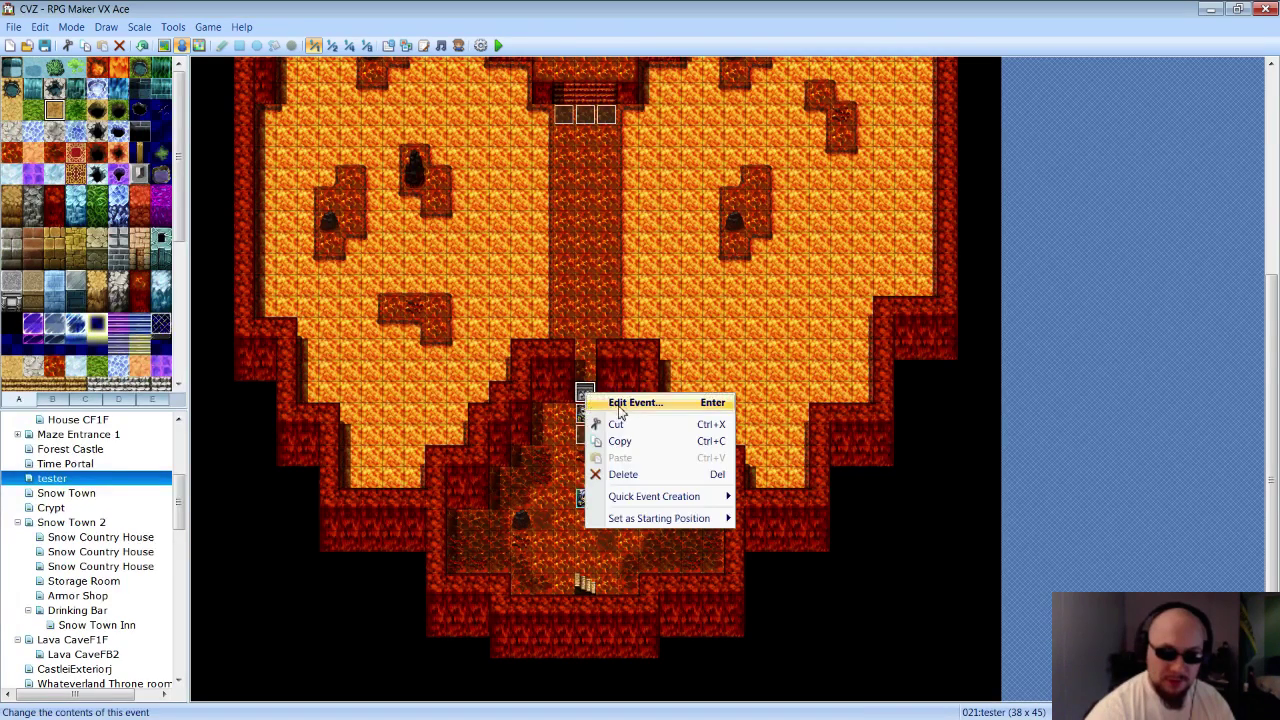
{"action": "left_click", "coordinate": [610, 404]}
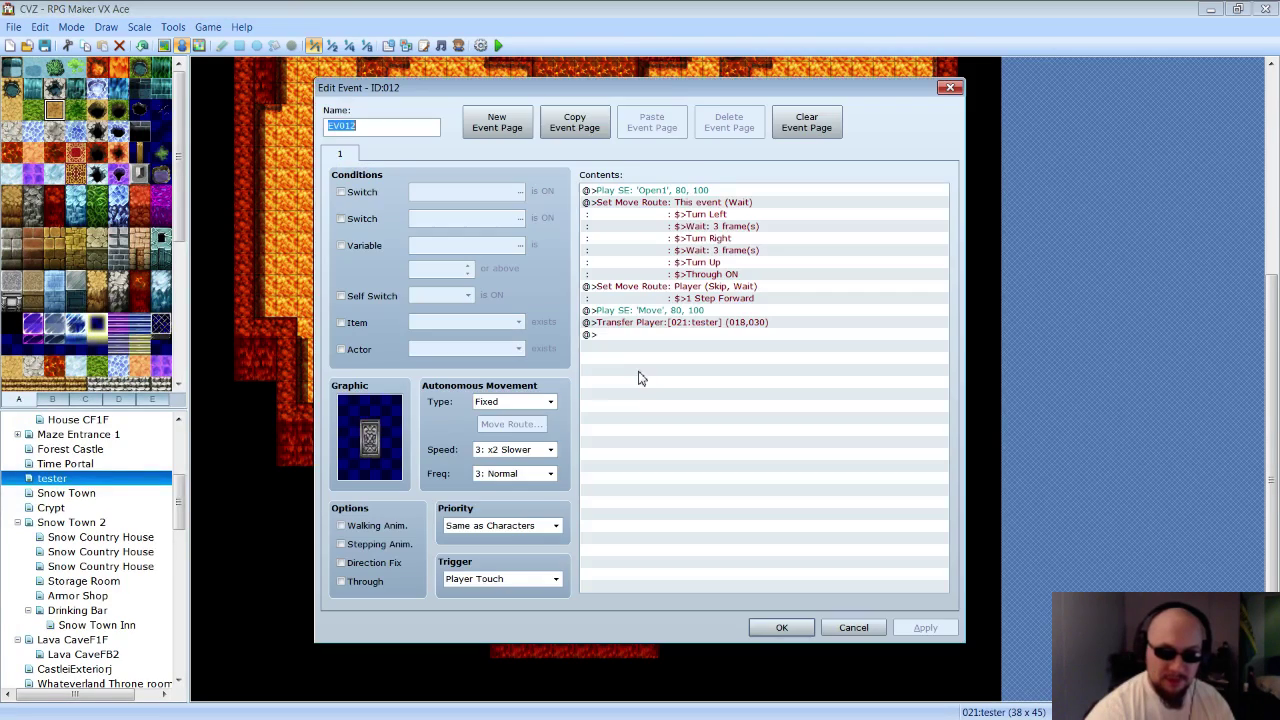
{"action": "left_click", "coordinate": [619, 193]}
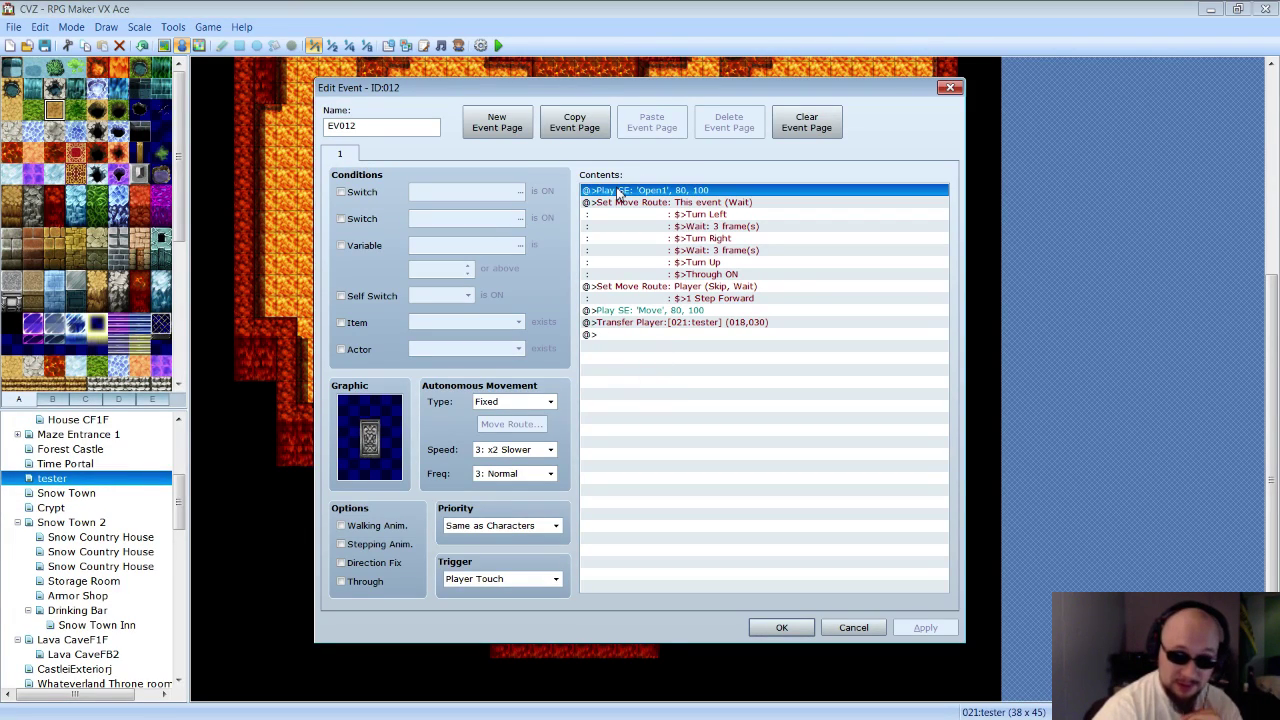
{"action": "left_click", "coordinate": [704, 205]}
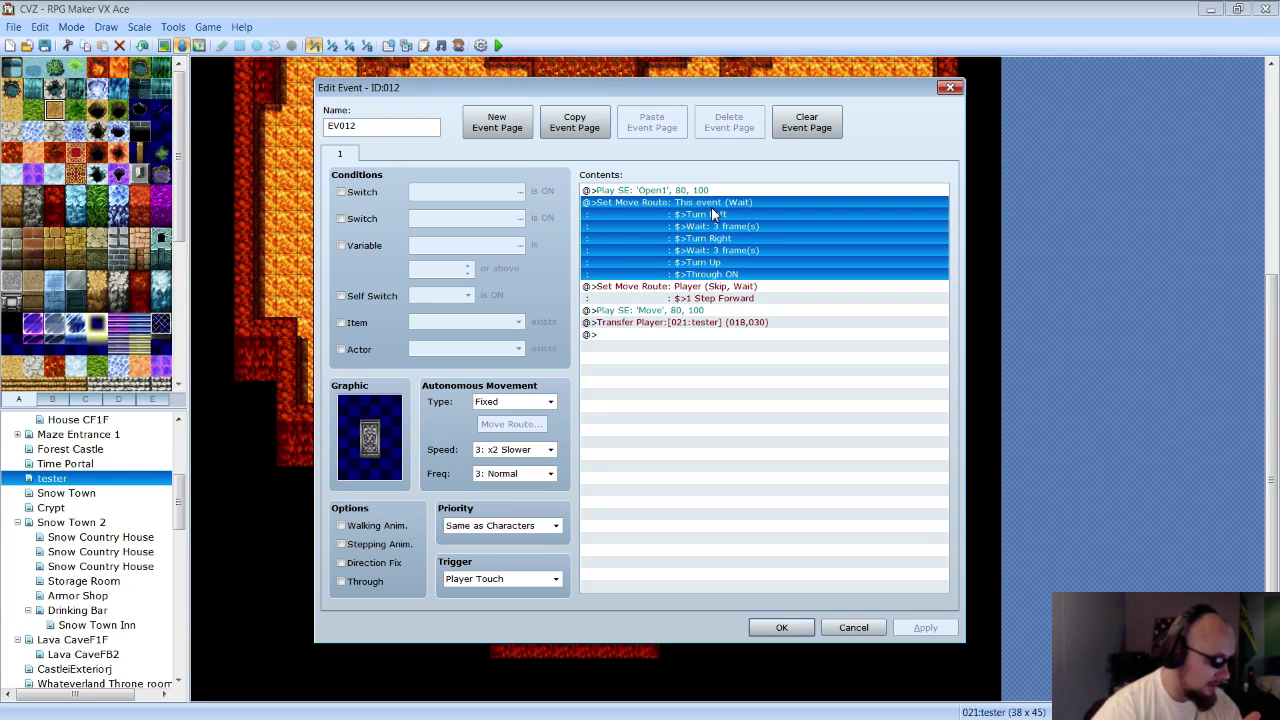
{"action": "left_click", "coordinate": [734, 294]}
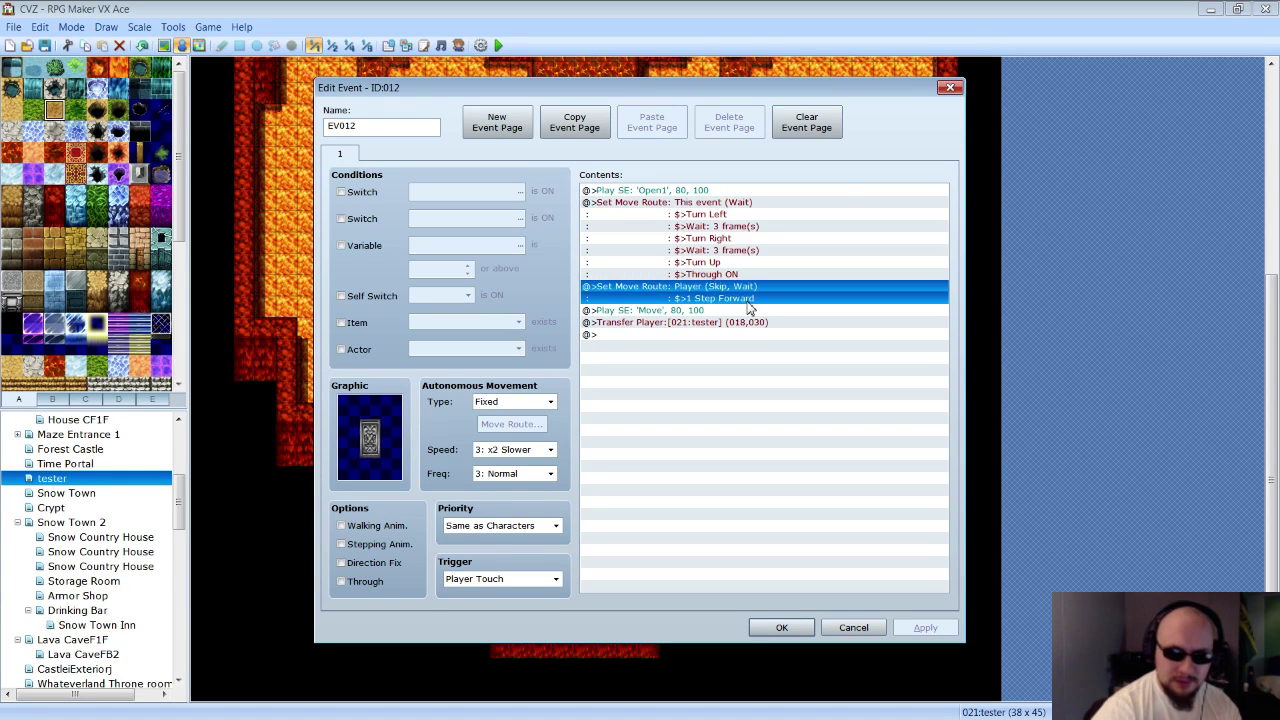
{"action": "left_click", "coordinate": [722, 311]}
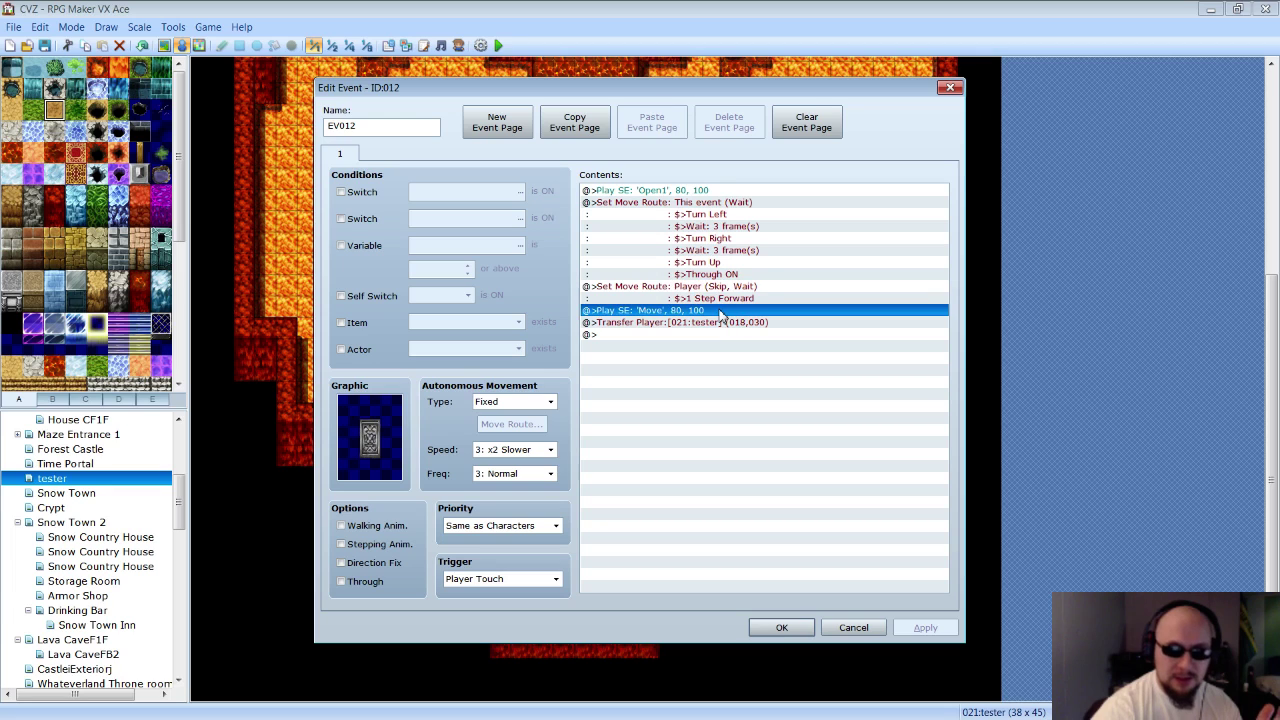
{"action": "left_click", "coordinate": [722, 323]}
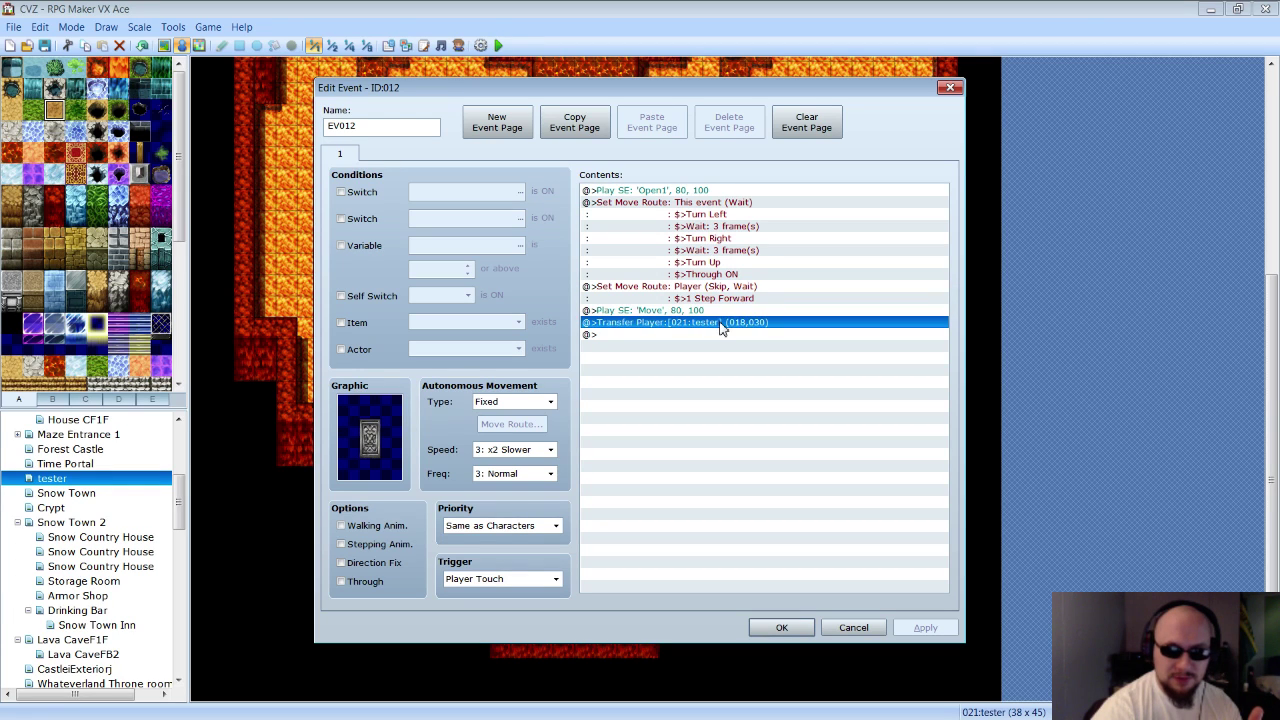
Delete the player's move route, the 'Move' sound effect and the Transfer Player command from the door event, and save it.
{"action": "left_click", "coordinate": [729, 294]}
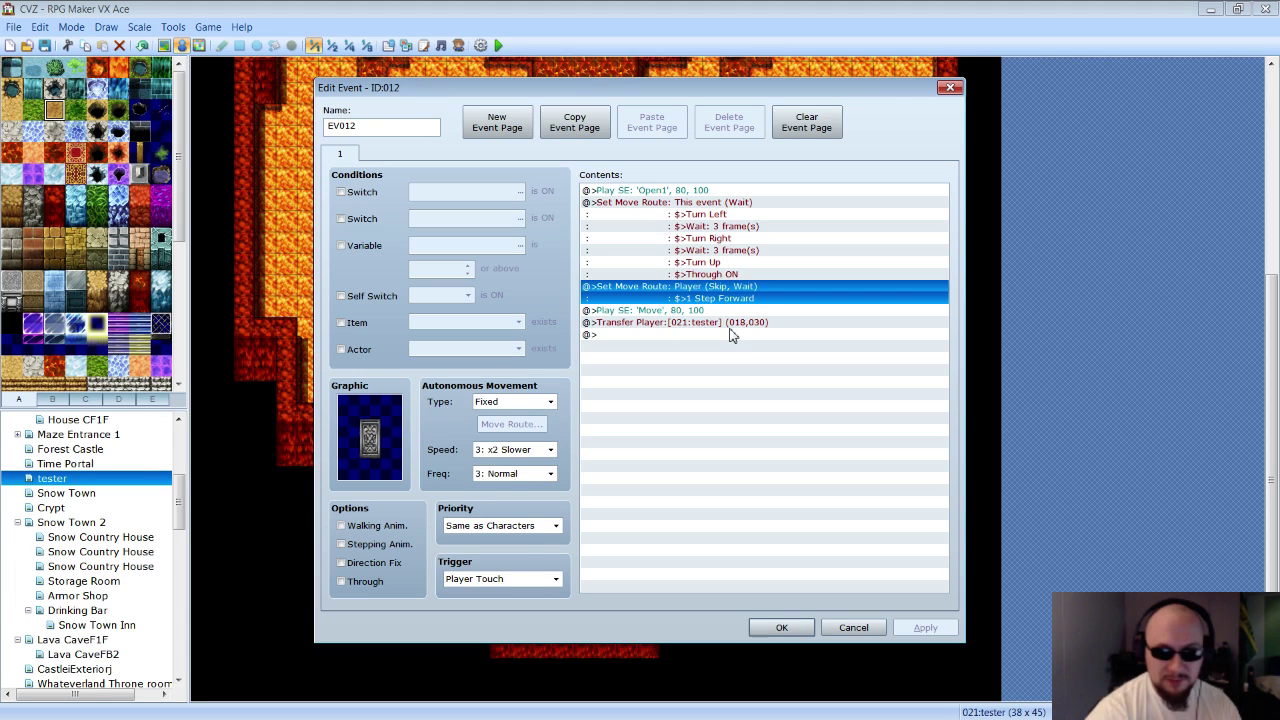
{"action": "key", "text": "Delete"}
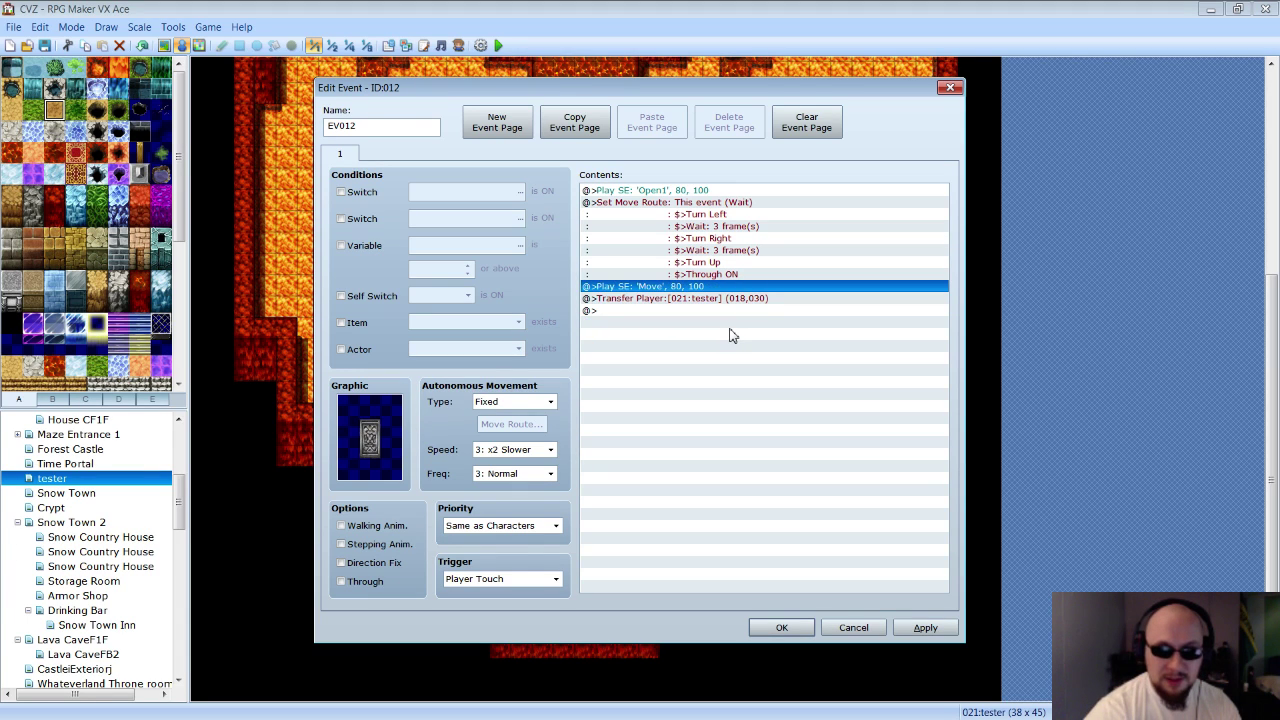
{"action": "key", "text": "Delete"}
{"action": "key", "text": "Delete"}
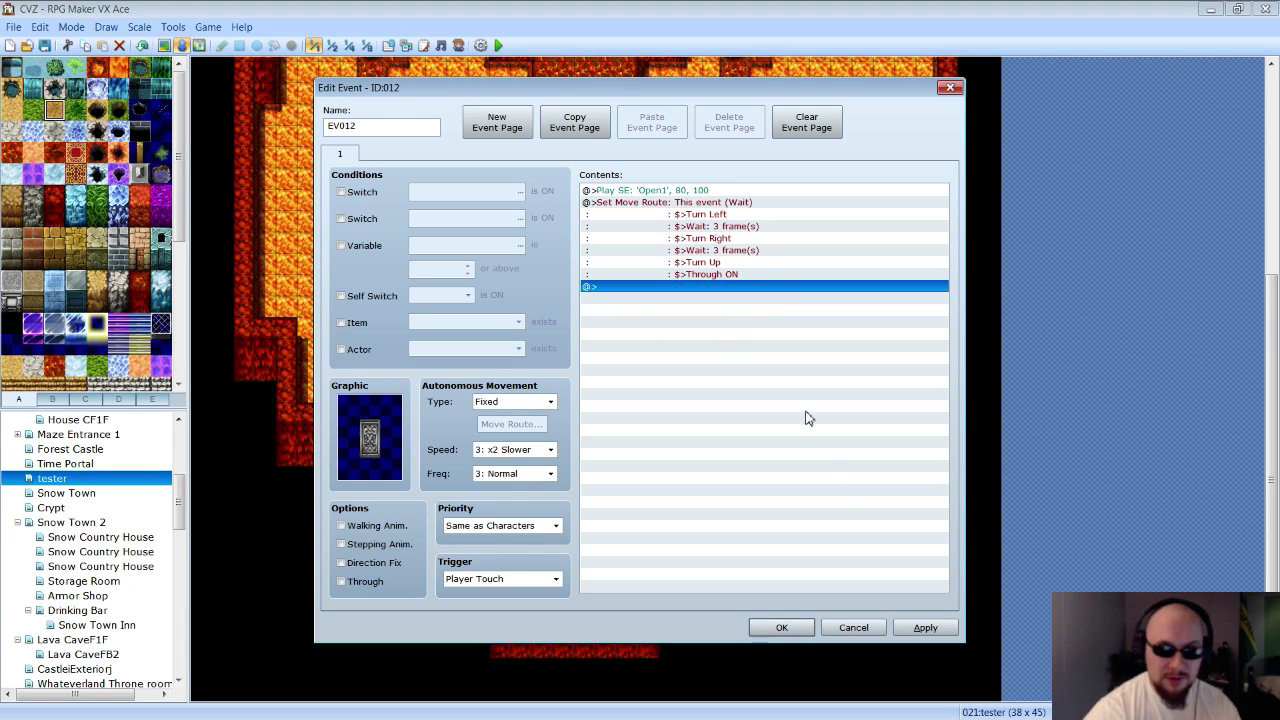
{"action": "left_click", "coordinate": [915, 628]}
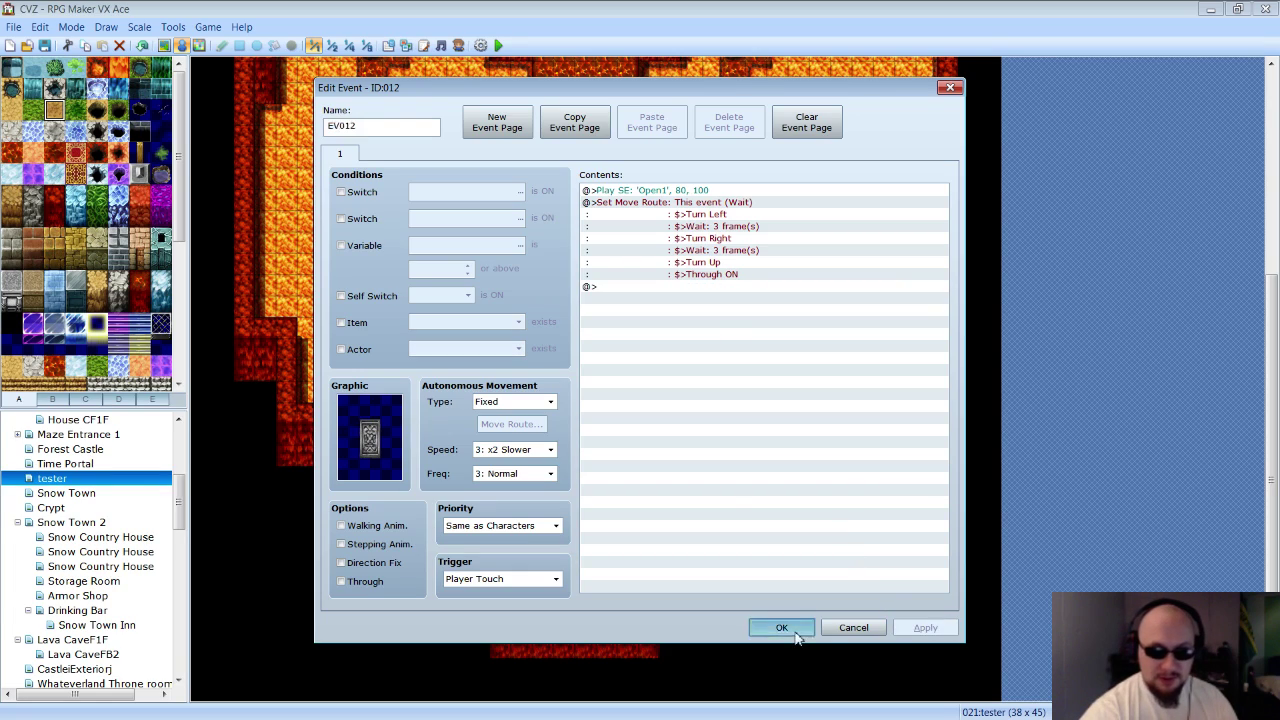
{"action": "left_click", "coordinate": [777, 627]}
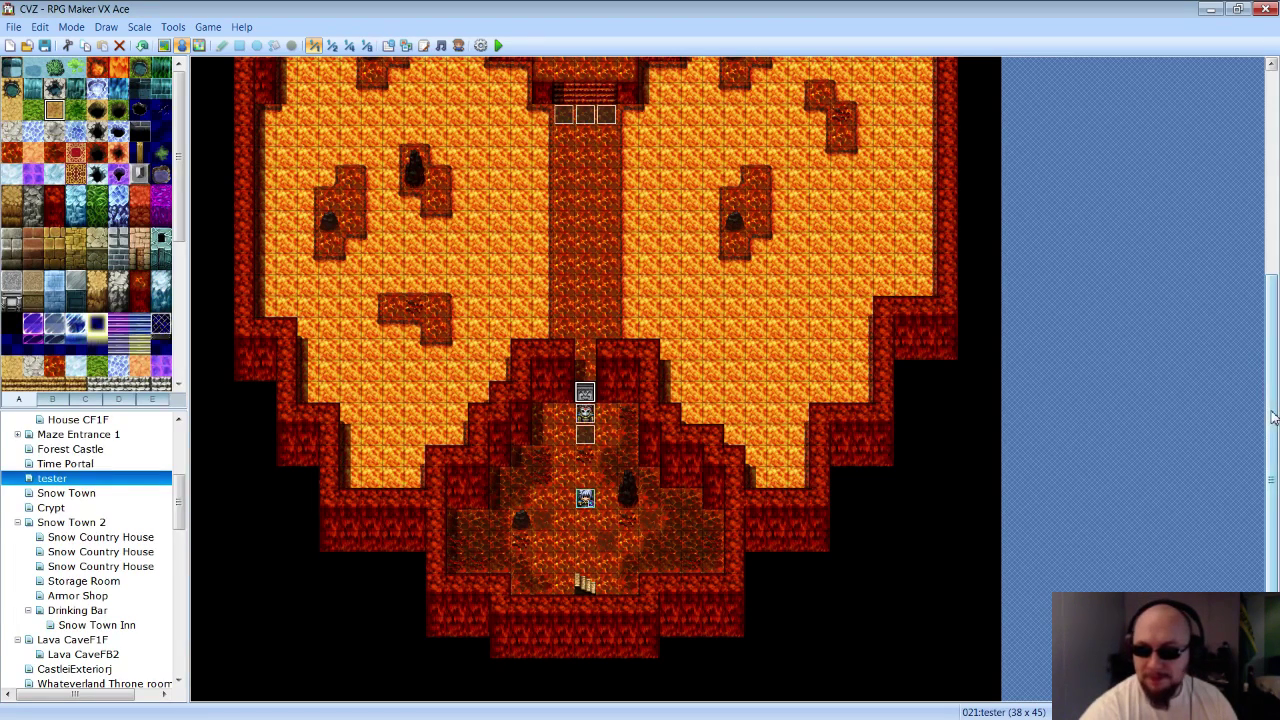
Open the leftmost event in the row below the lava fall and examine its fire graphic from the !Other2 set.
{"action": "left_click_drag", "start_coordinate": [1274, 416], "coordinate": [1274, 195]}
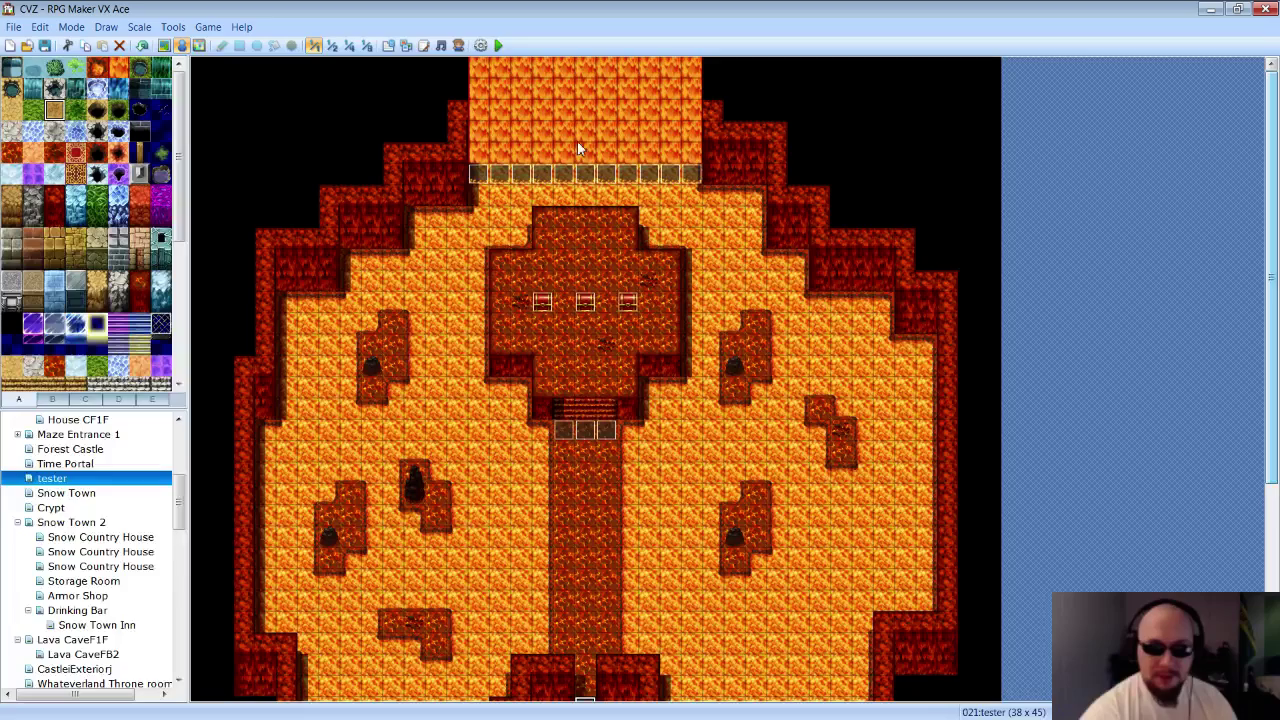
{"action": "right_click", "coordinate": [478, 176]}
{"action": "left_click", "coordinate": [515, 187]}
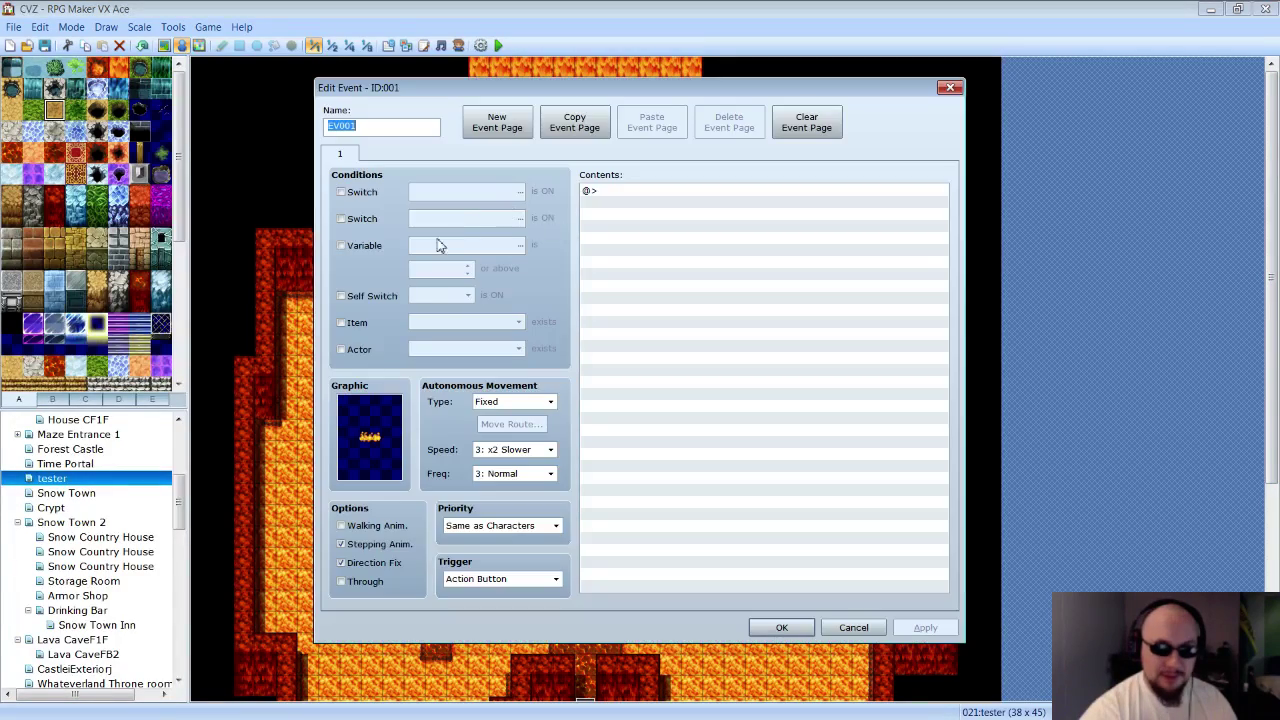
{"action": "double_click", "coordinate": [365, 443]}
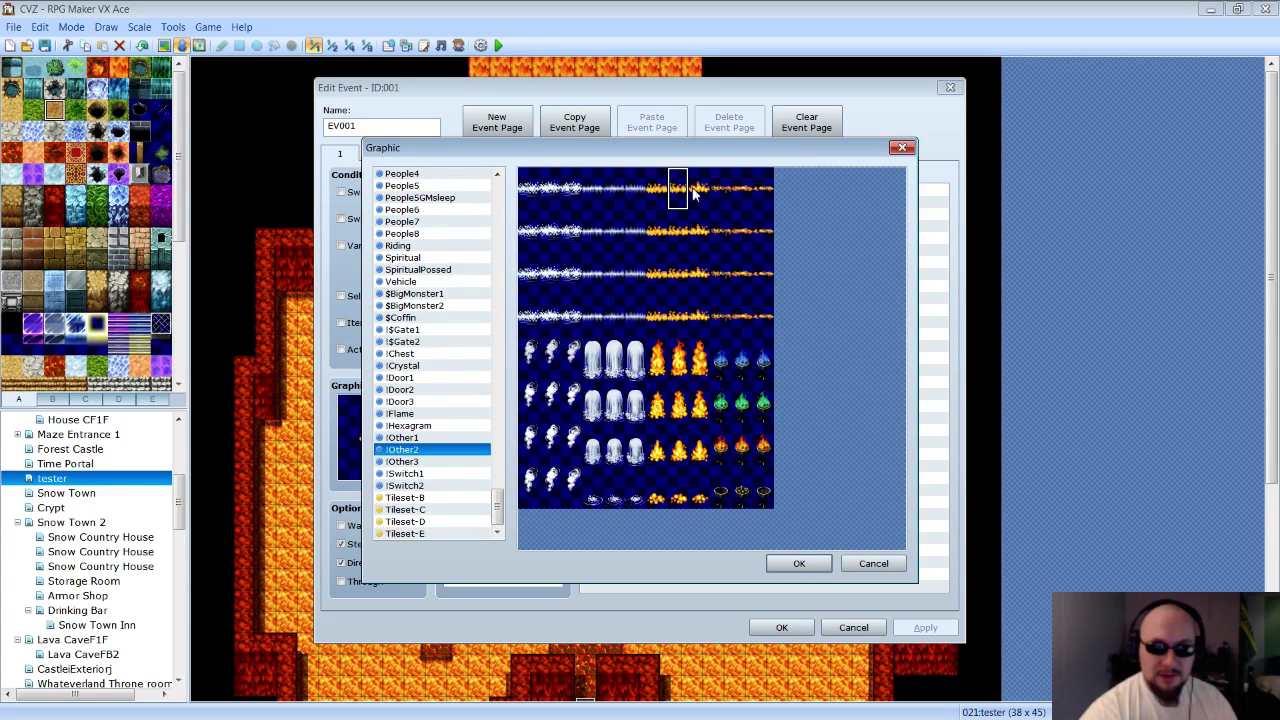
{"action": "left_click", "coordinate": [799, 563]}
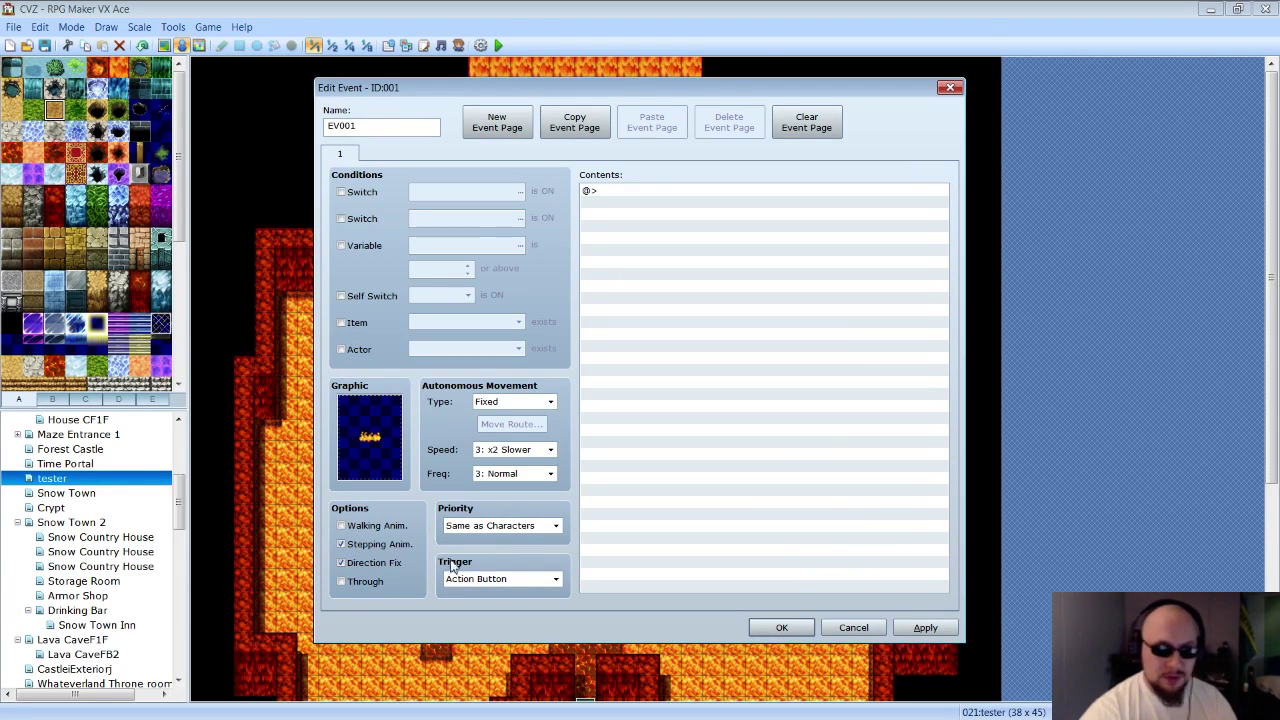
{"action": "double_click", "coordinate": [373, 449]}
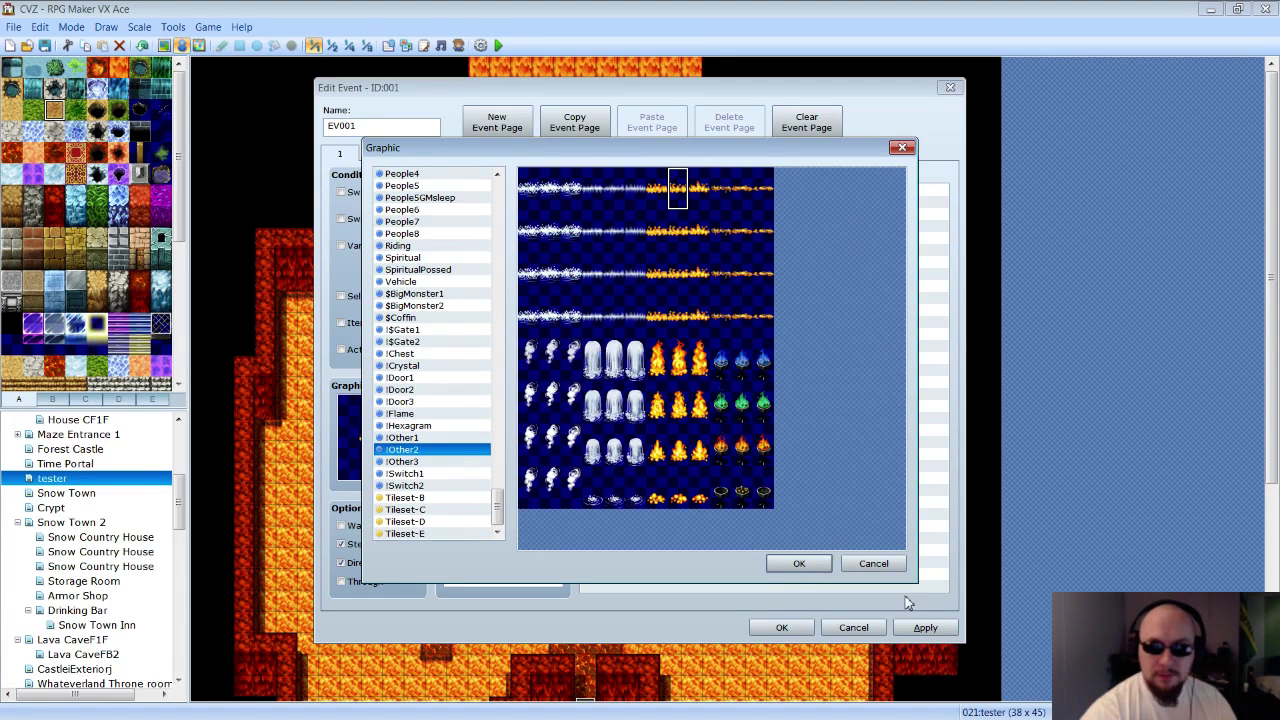
{"action": "left_click", "coordinate": [868, 566]}
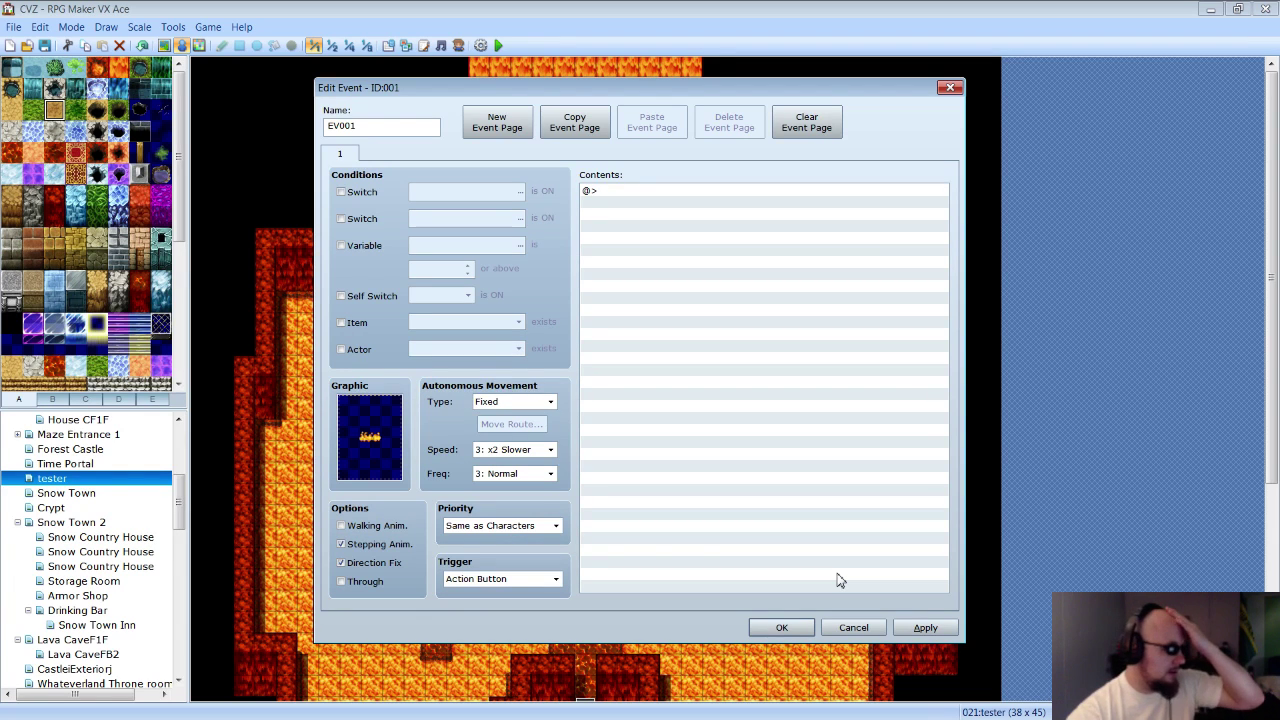
Examine the animation frames of the tall flame in the !Other2 graphic set, and close the fire event without saving.
{"action": "double_click", "coordinate": [370, 445]}
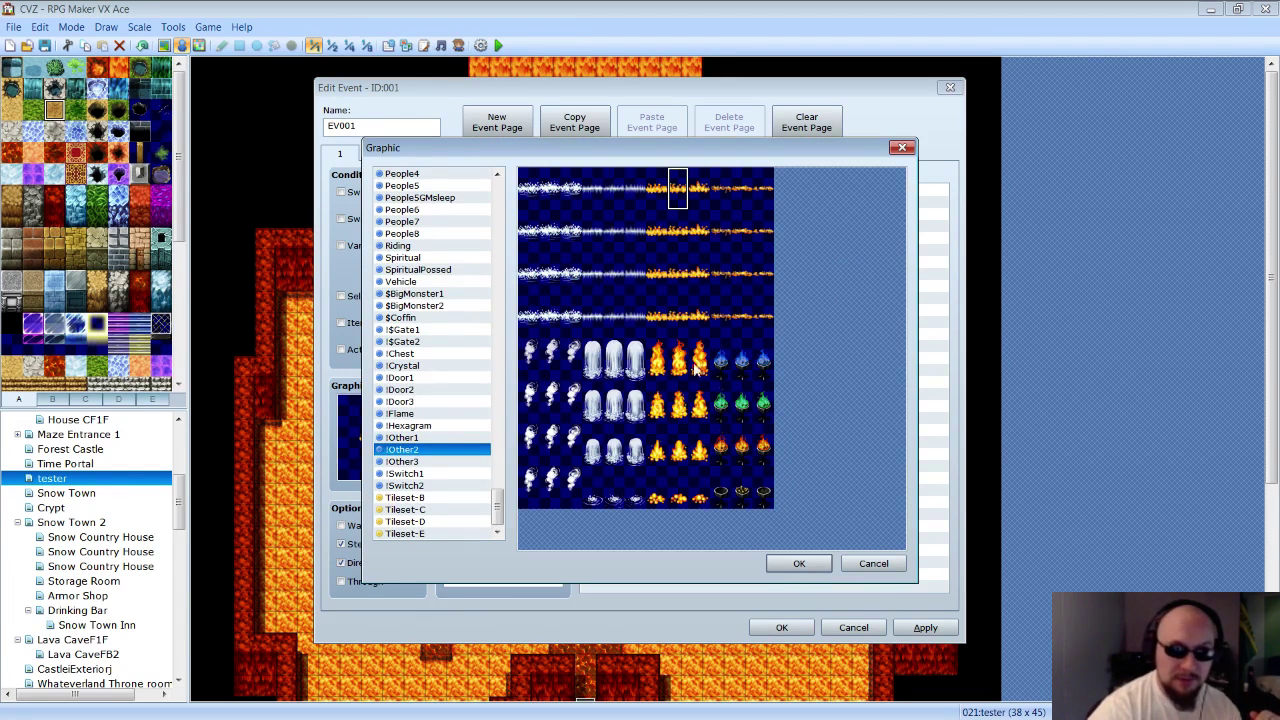
{"action": "left_click", "coordinate": [703, 495]}
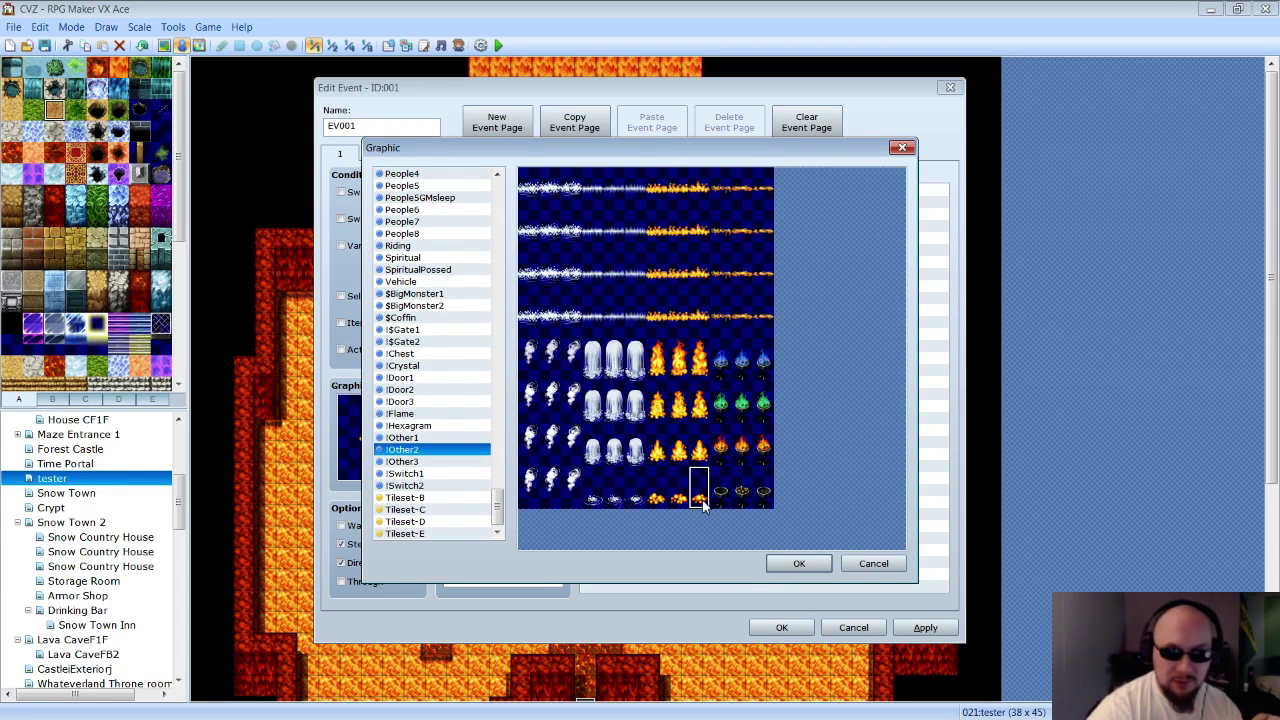
{"action": "left_click", "coordinate": [658, 362]}
{"action": "left_click_drag", "start_coordinate": [700, 528], "coordinate": [664, 373]}
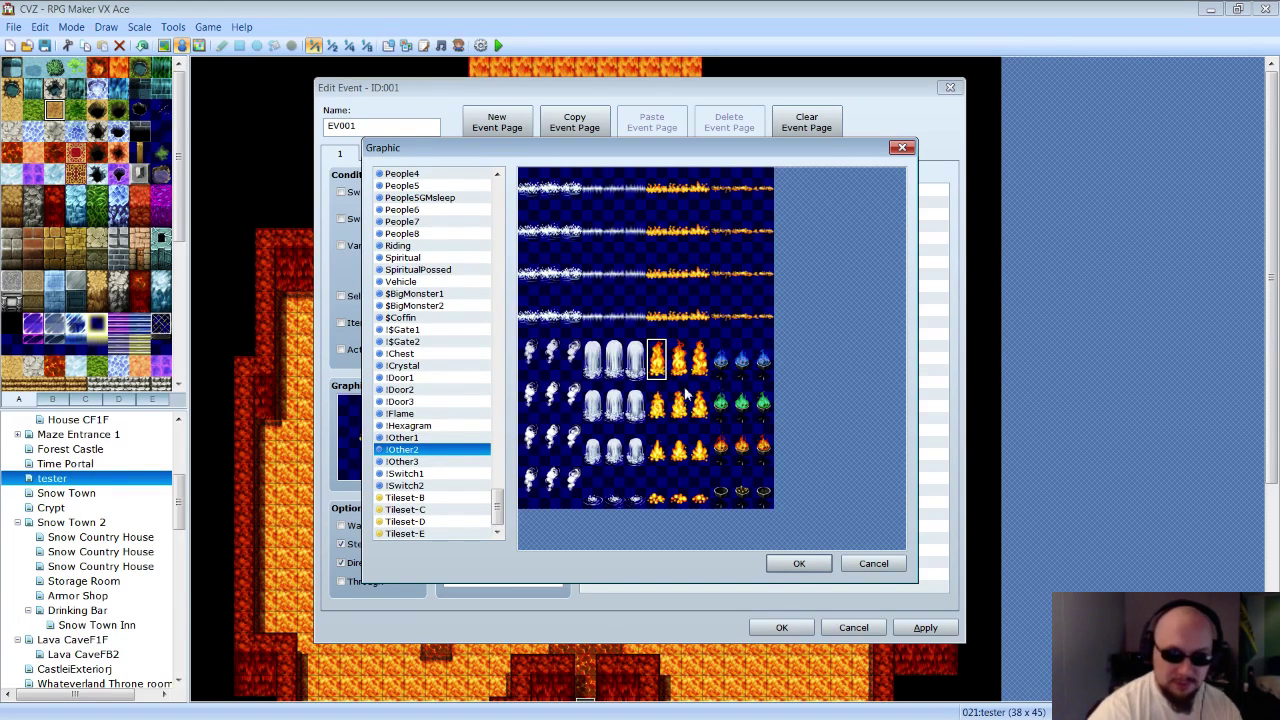
{"action": "left_click", "coordinate": [803, 564]}
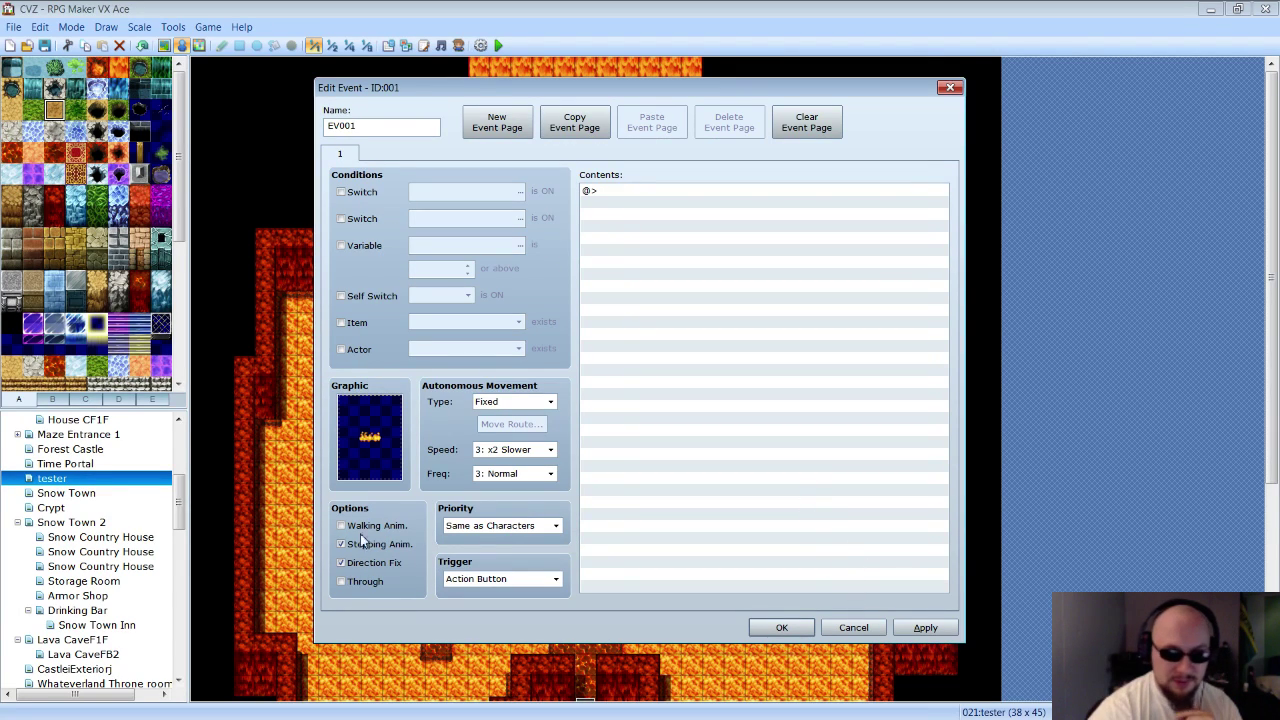
{"action": "left_click", "coordinate": [341, 563]}
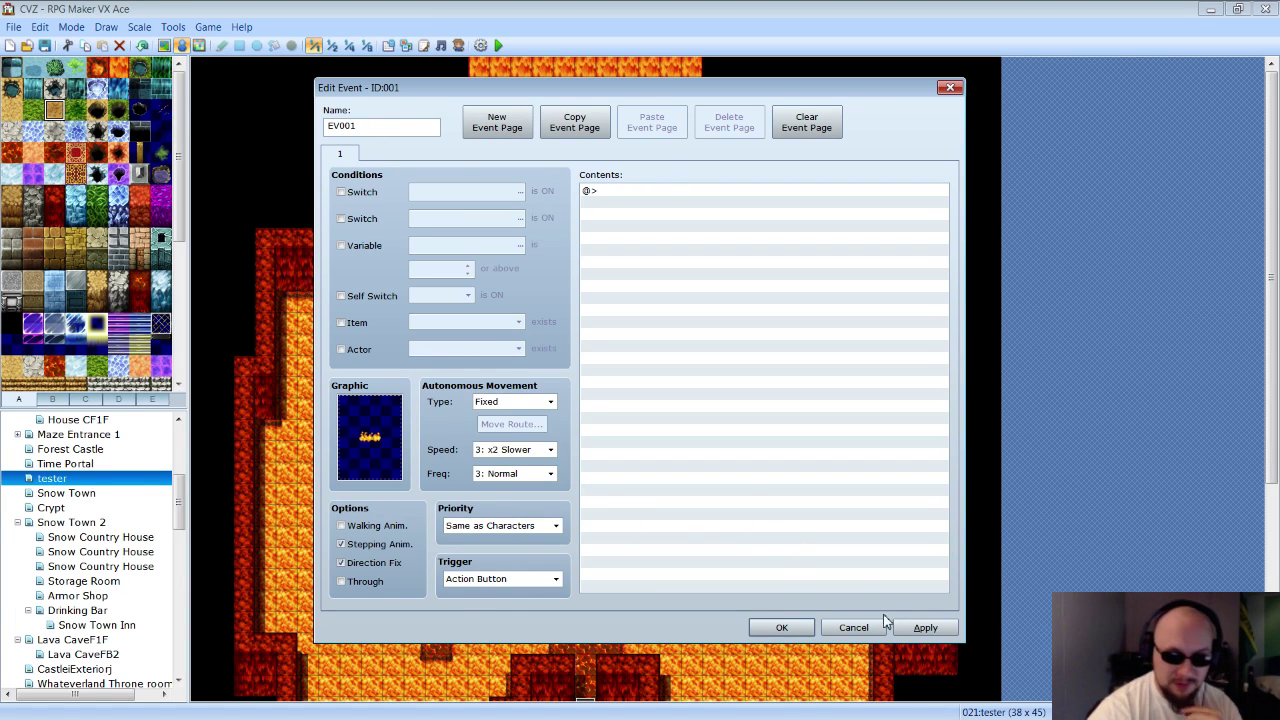
{"action": "left_click", "coordinate": [853, 628]}
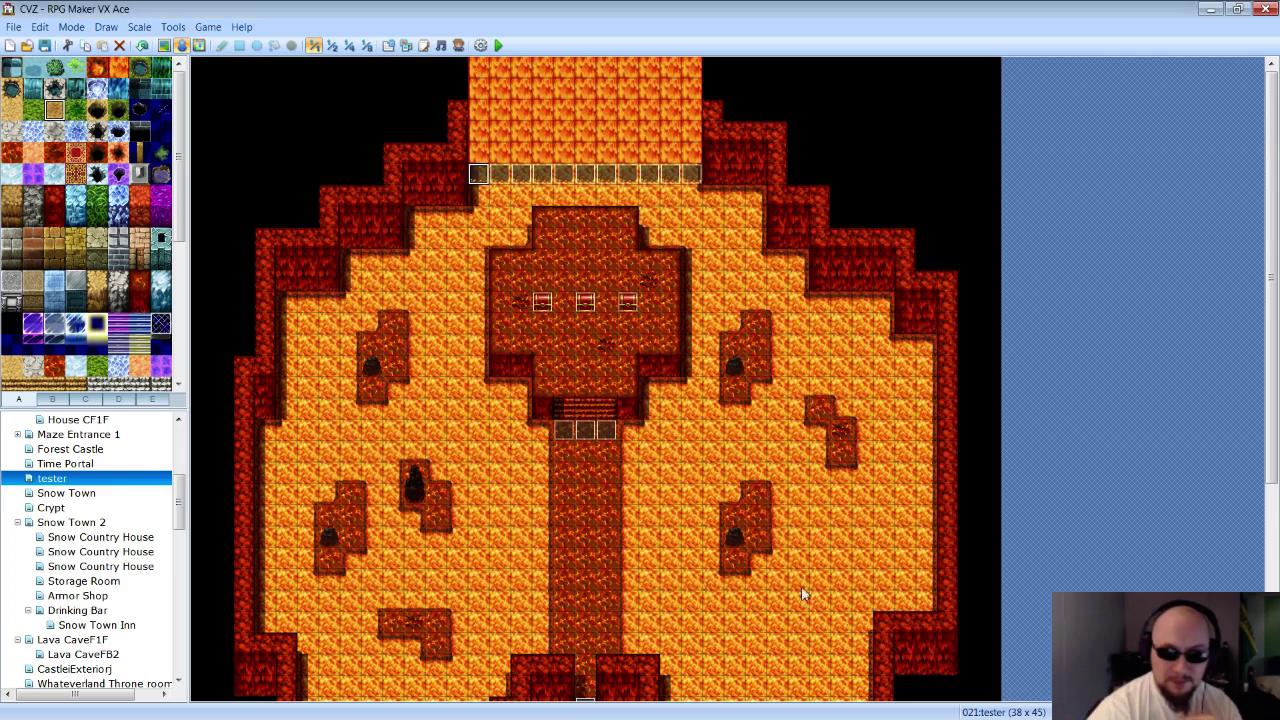
Start a full-screen playtest with the project changes saved, and begin a new game.
{"action": "left_click_drag", "start_coordinate": [1277, 430], "coordinate": [1277, 590]}
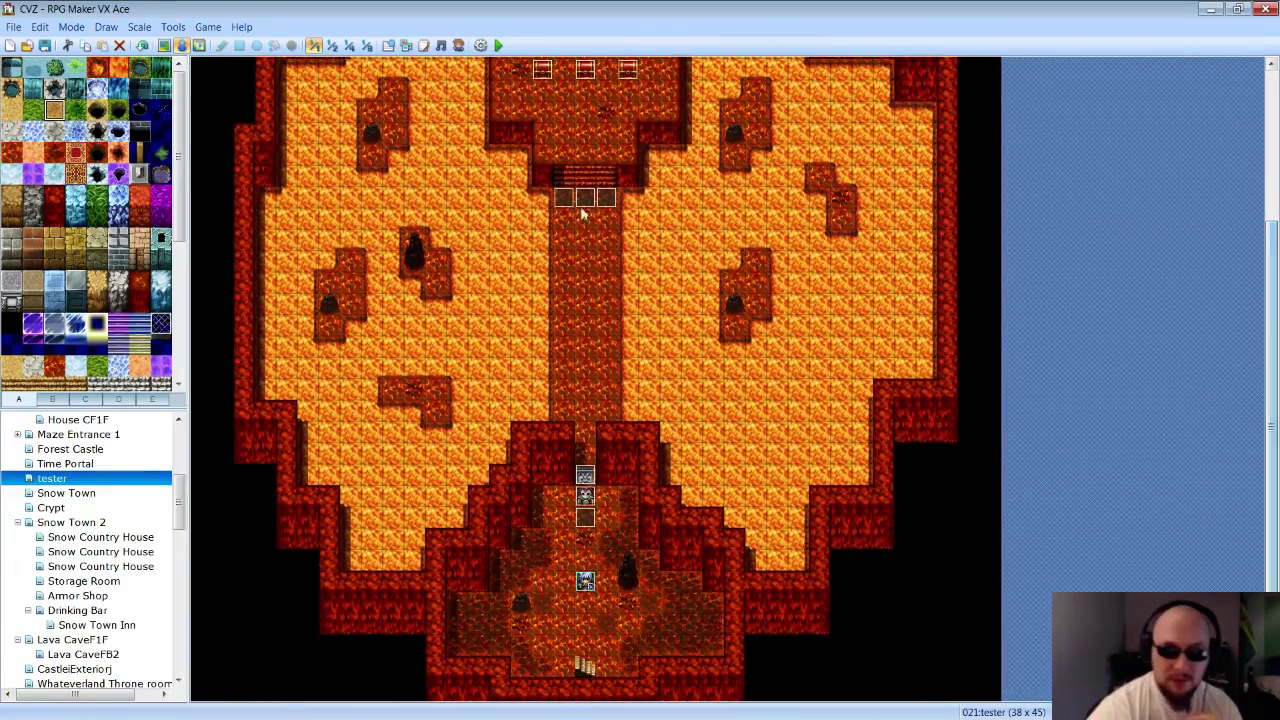
{"action": "left_click", "coordinate": [499, 46]}
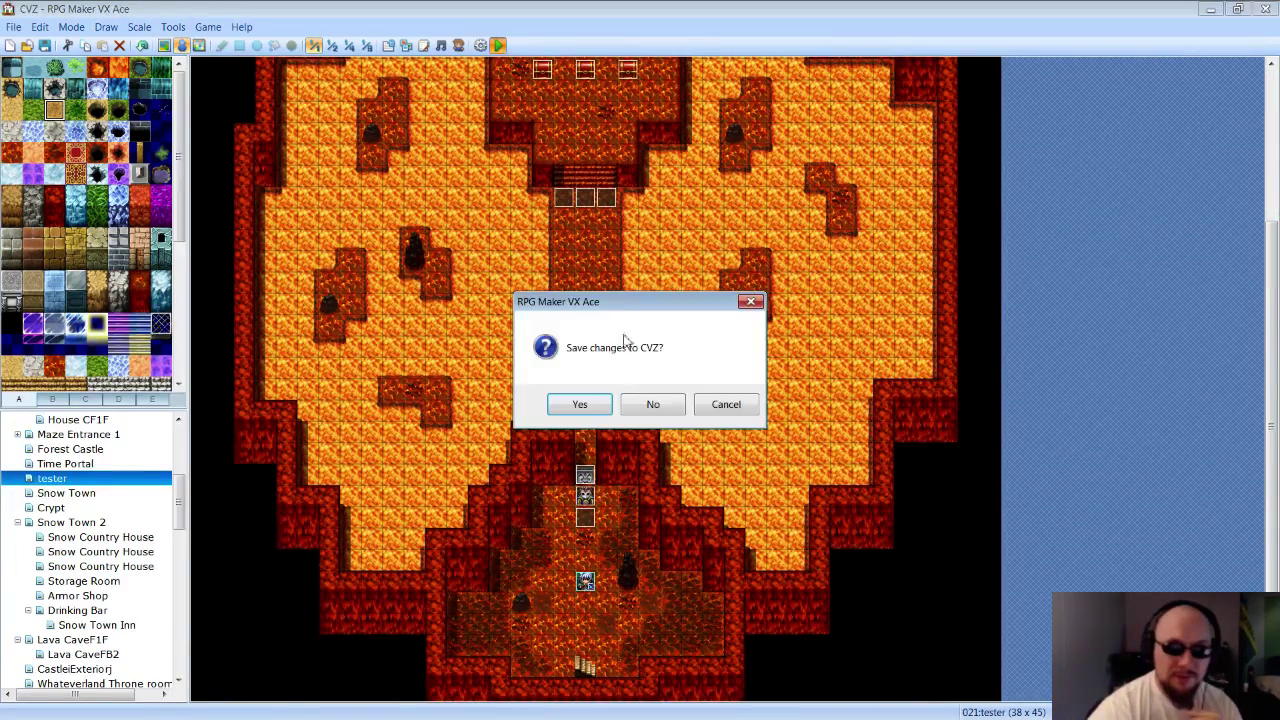
{"action": "left_click", "coordinate": [601, 414]}
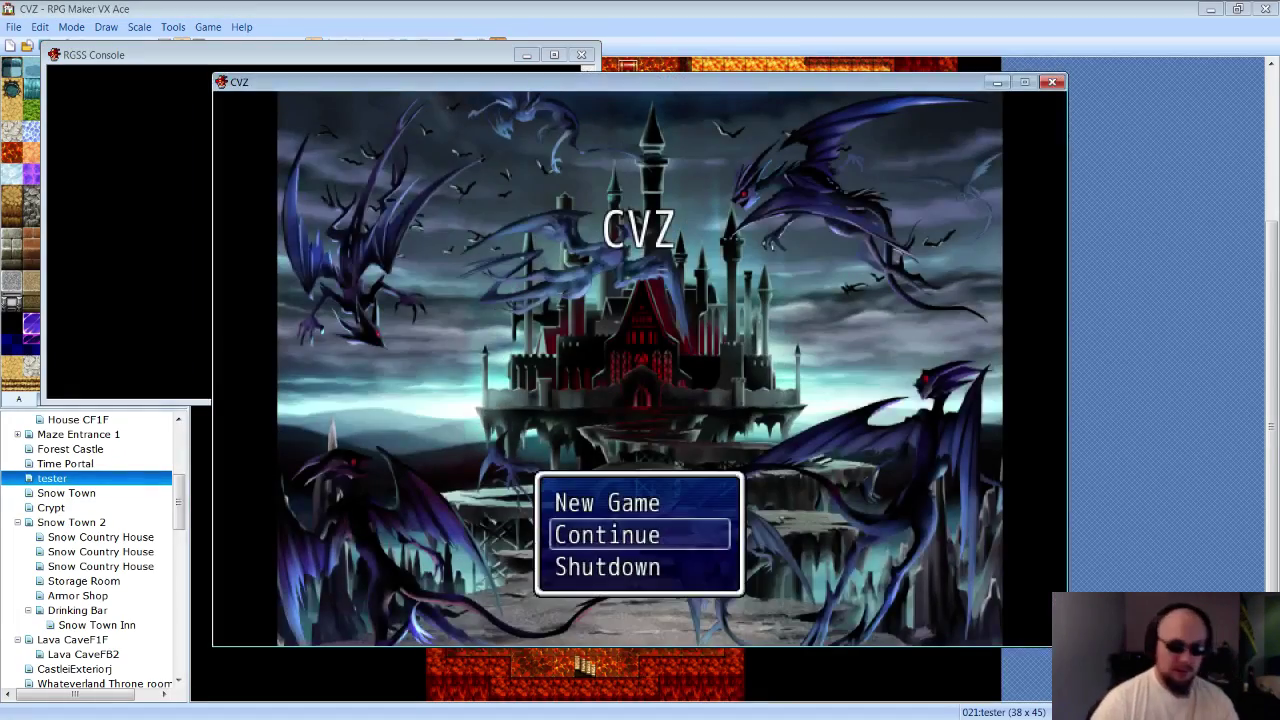
{"action": "key", "text": "alt+Return"}
{"action": "key", "text": "Up"}
{"action": "key", "text": "Return"}
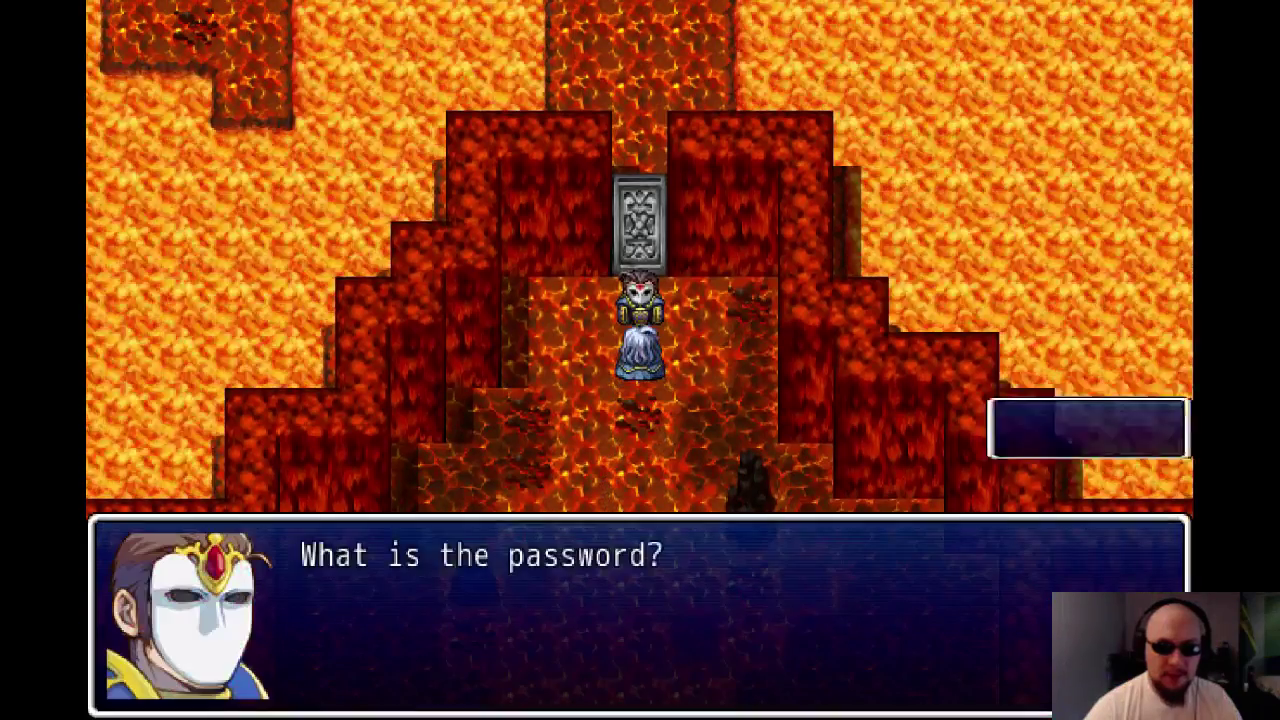
Answer the masked guard's password question with the middle choice.
{"action": "key", "text": "Return"}
{"action": "key", "text": "Return"}
{"action": "key", "text": "Down"}
{"action": "key", "text": "Return"}
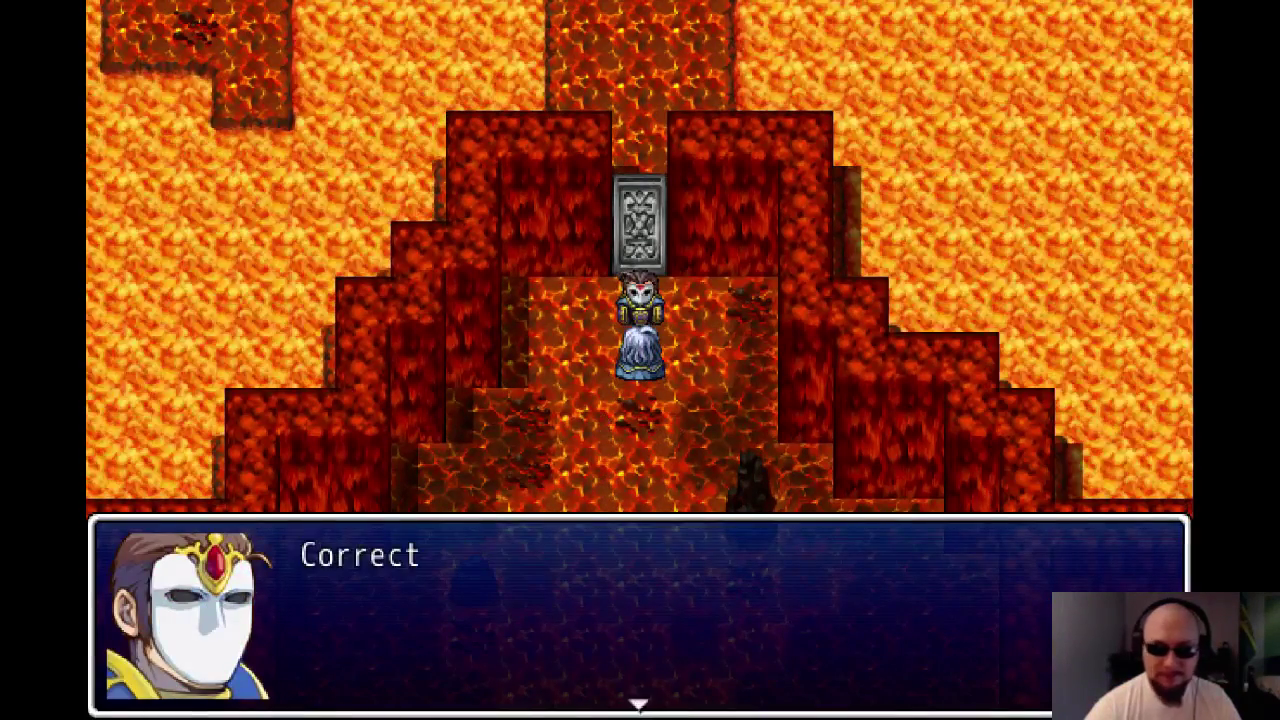
Dismiss the guard's reply, walk up beside him once he steps aside, and open the stone door.
{"action": "key", "text": "Return"}
{"action": "key", "text": "Up"}
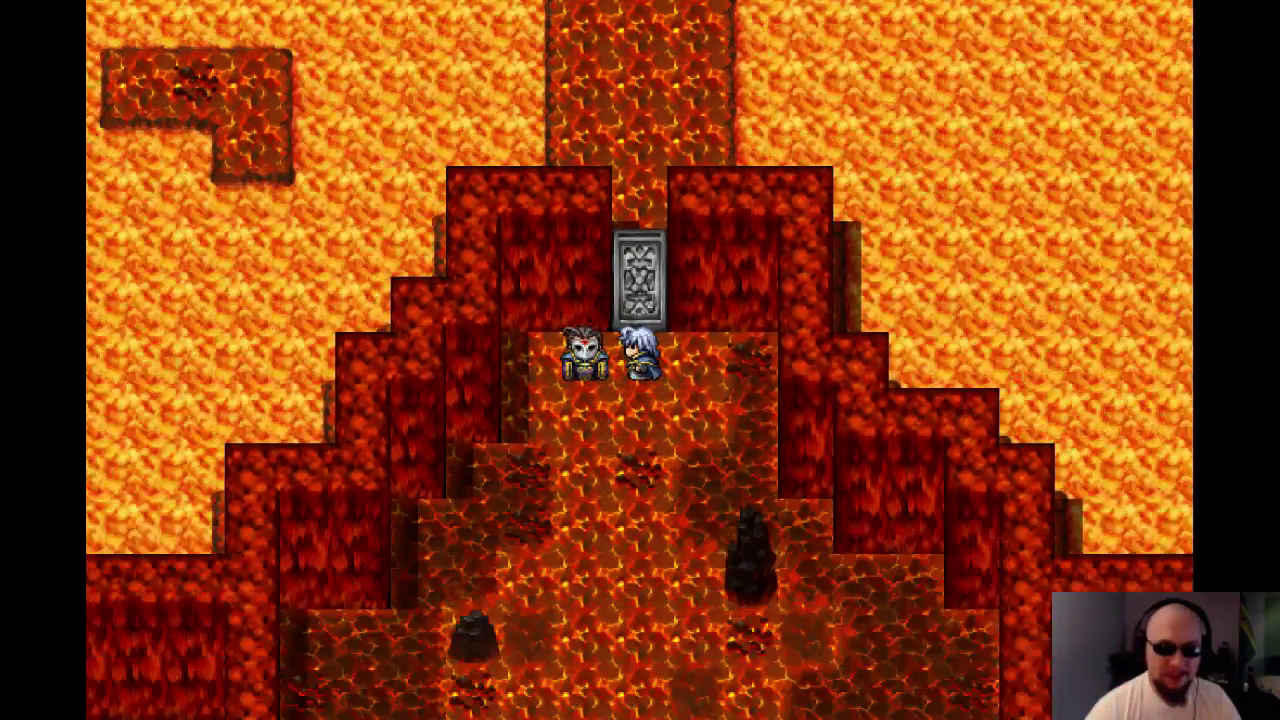
{"action": "key", "text": "Down"}
{"action": "key", "text": "Up"}
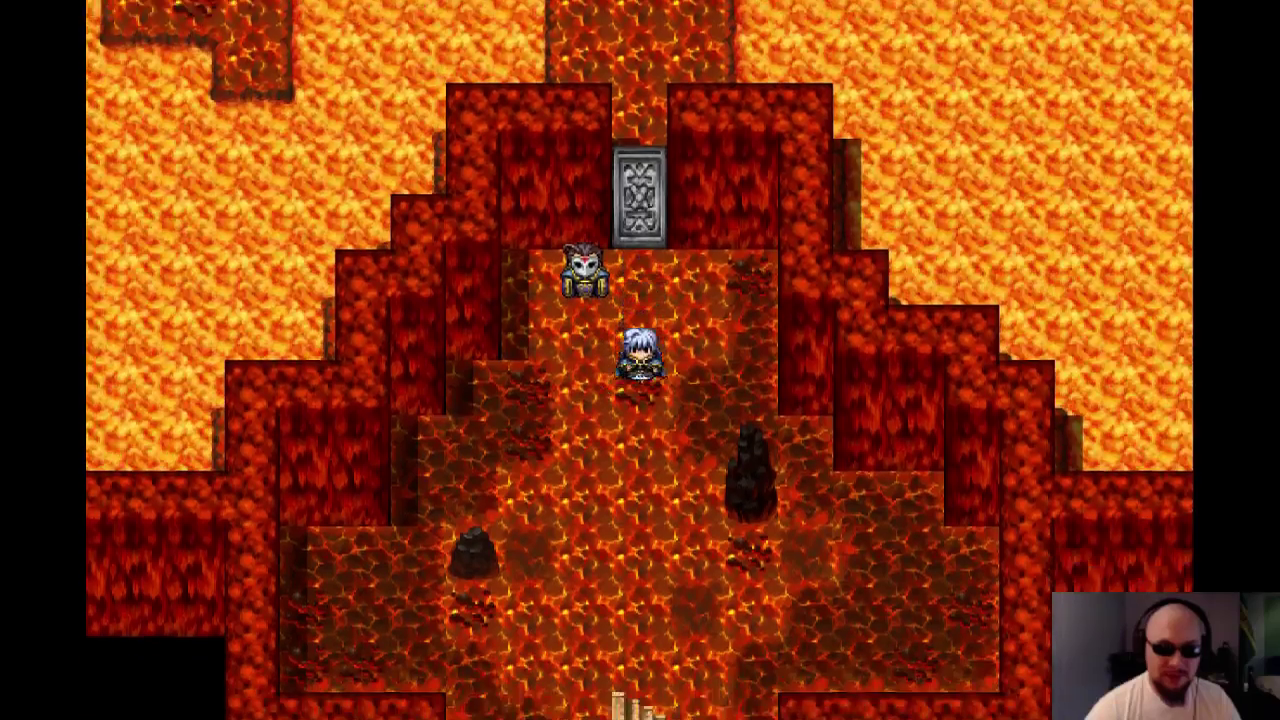
{"action": "key", "text": "Down"}
{"action": "key", "text": "Up"}
{"action": "key", "text": "Up"}
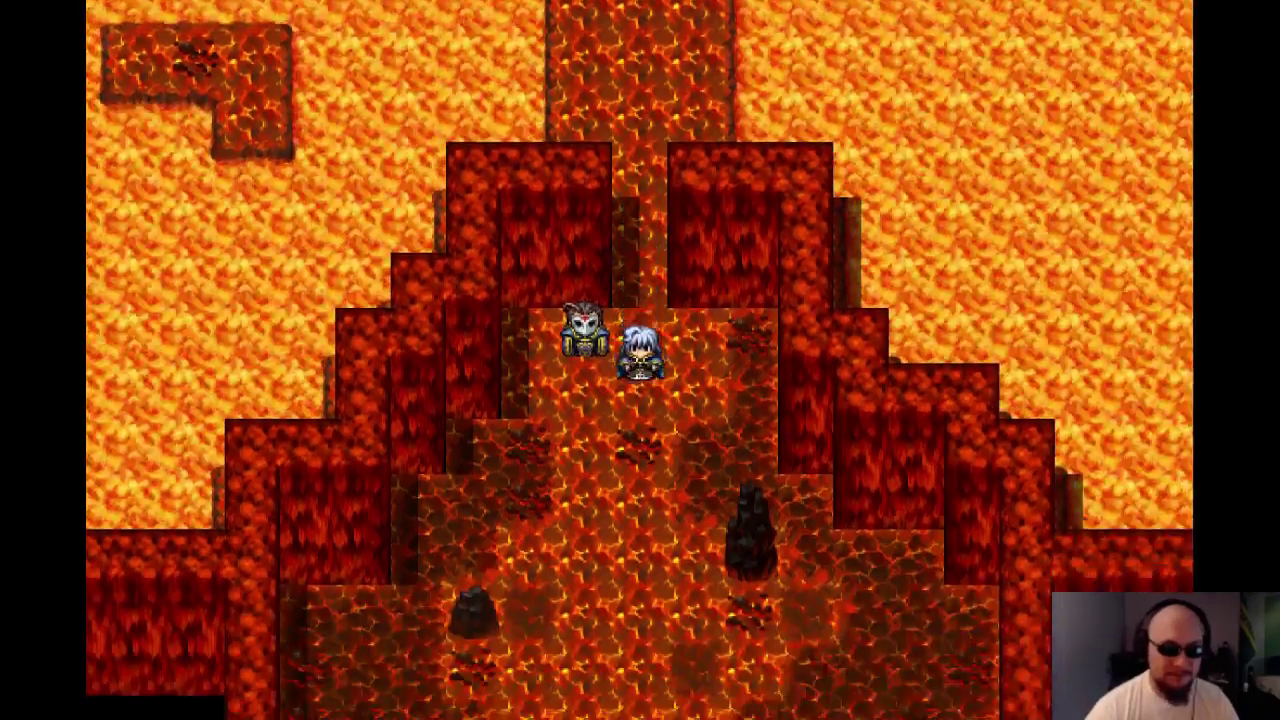
Walk through the open doorway and across the lava bridge, and collect the contents of the rightmost treasure chest.
{"action": "key", "text": "Up"}
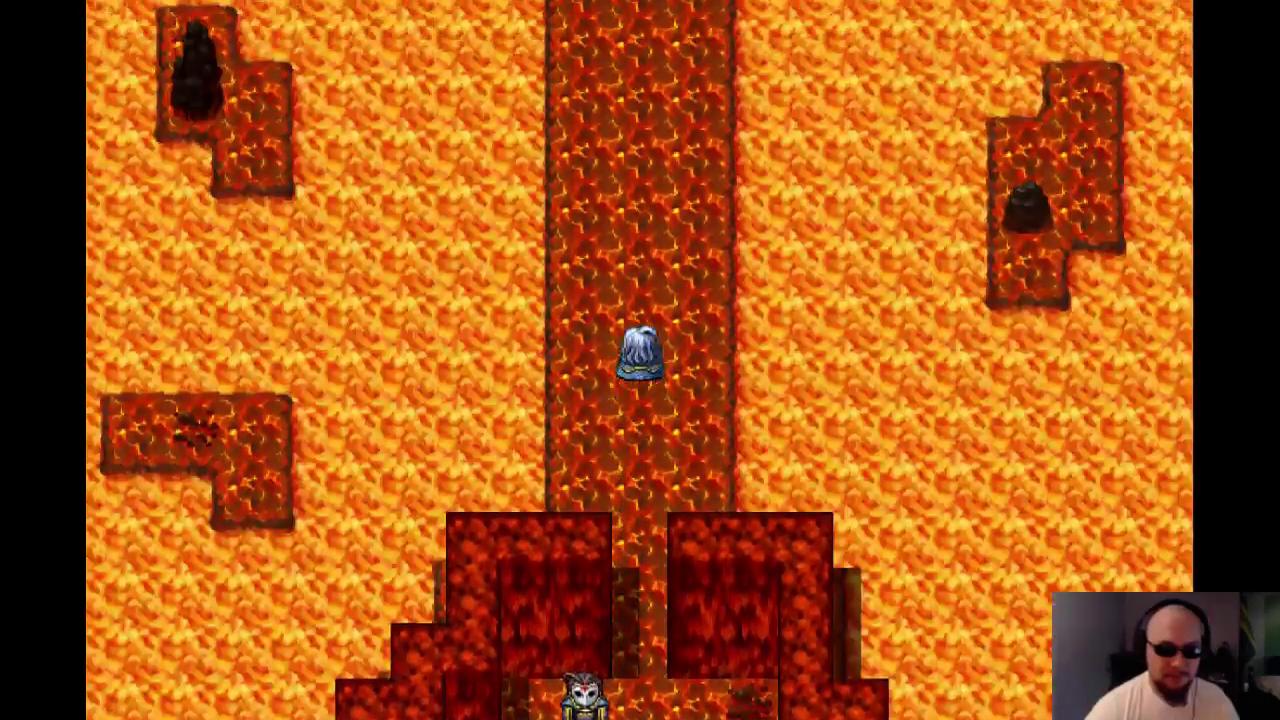
{"action": "key", "text": "Up"}
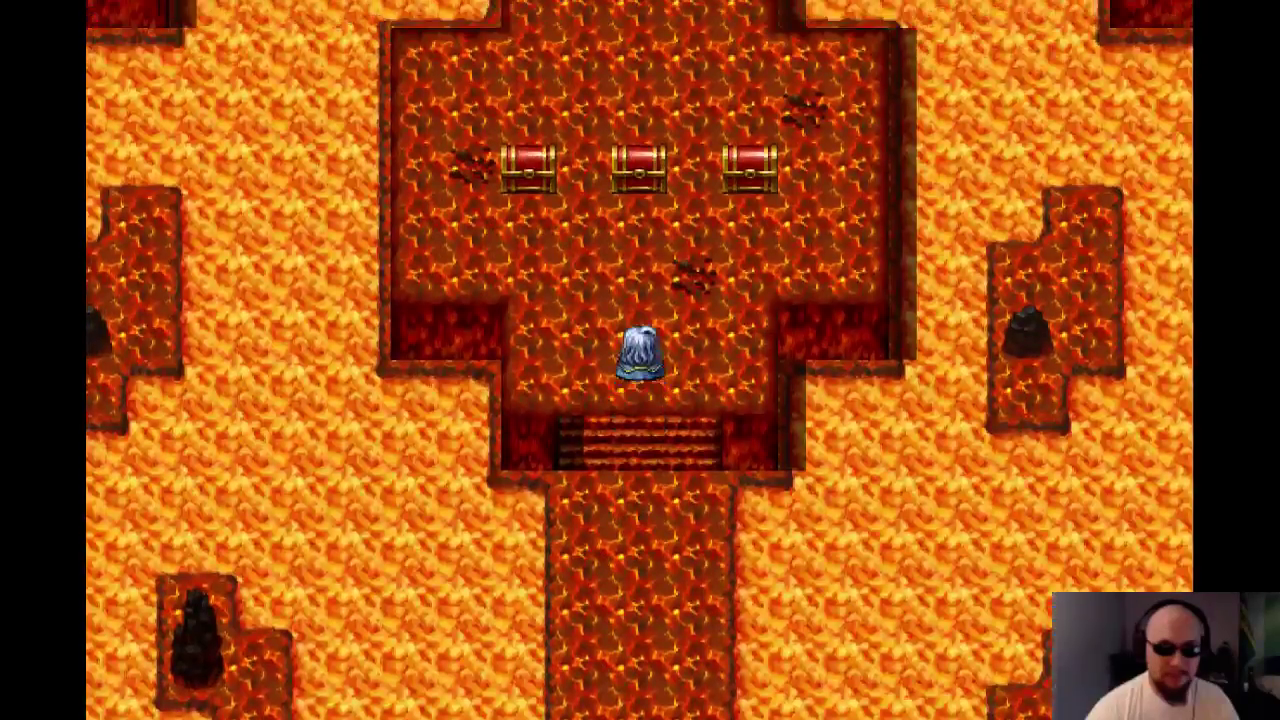
{"action": "key", "text": "Right"}
{"action": "key", "text": "Return"}
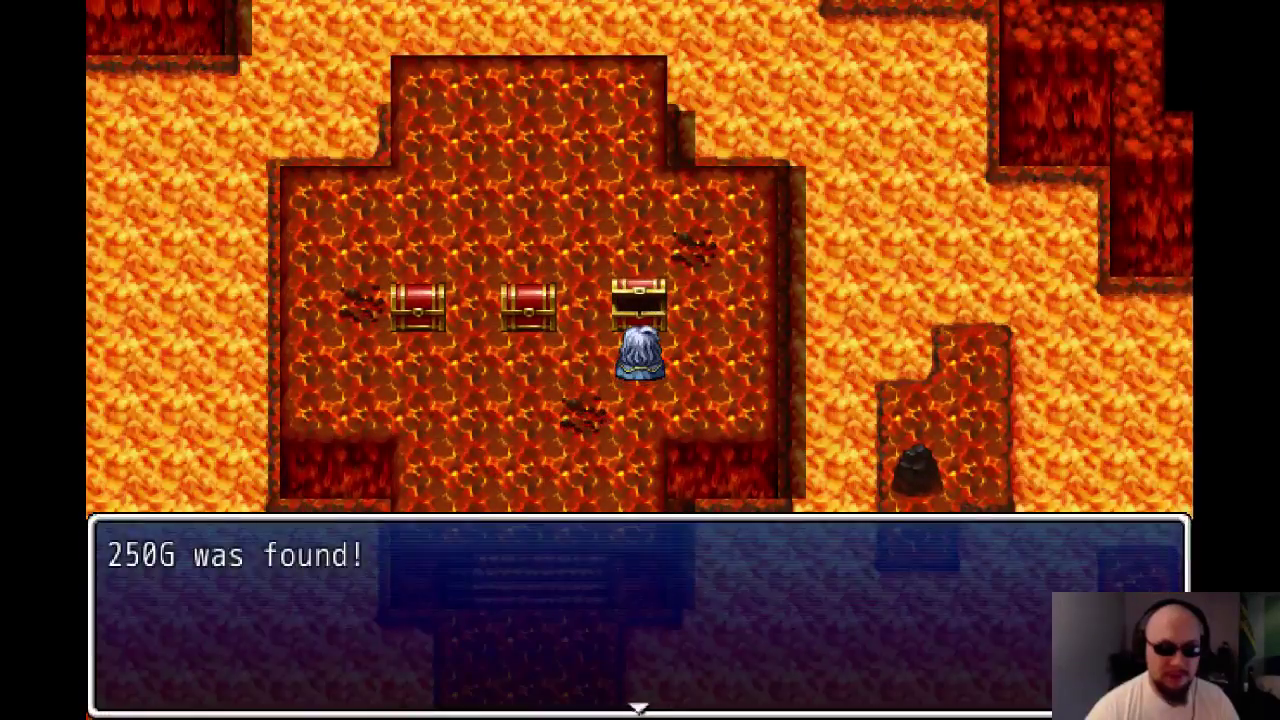
{"action": "key", "text": "Return"}
Walk past the other two chests, between them, and onto the platform's far end below the lava fall to test the area.
{"action": "key", "text": "Left"}
{"action": "key", "text": "Up"}
{"action": "key", "text": "Return"}
{"action": "key", "text": "Return"}
{"action": "key", "text": "Left"}
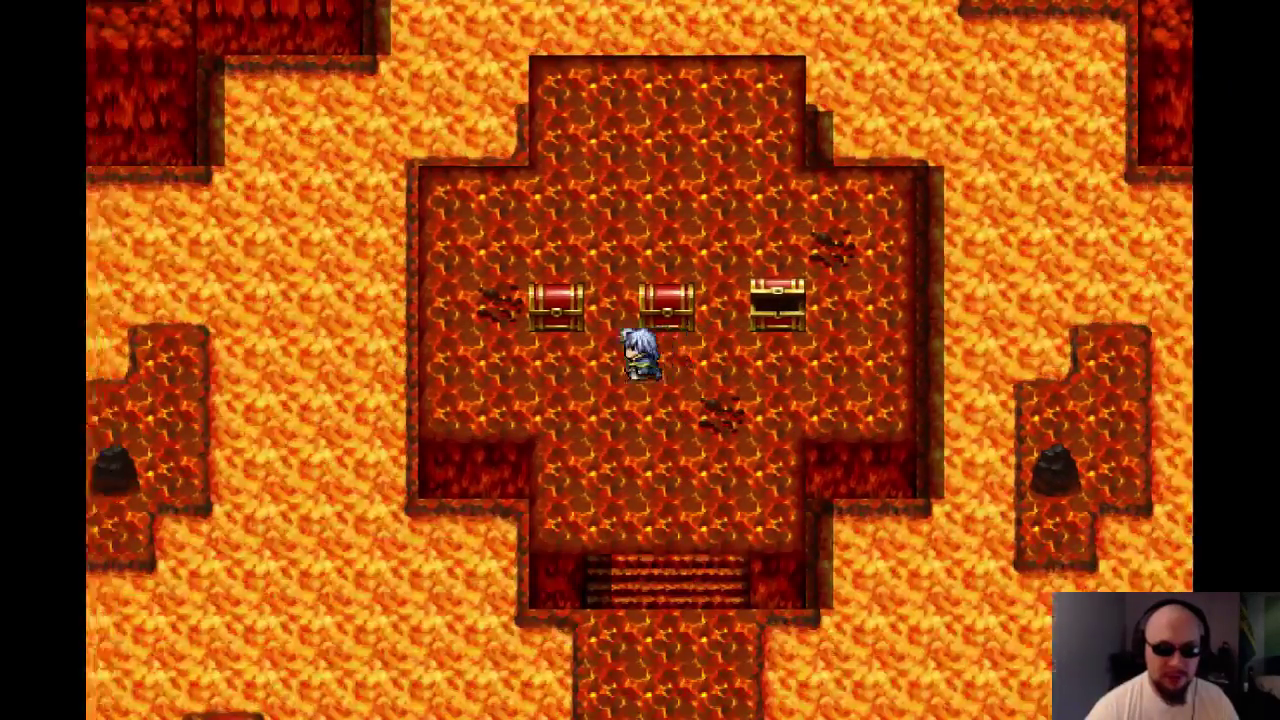
{"action": "key", "text": "Up"}
{"action": "key", "text": "Return"}
{"action": "key", "text": "Return"}
{"action": "key", "text": "Right"}
{"action": "key", "text": "Up"}
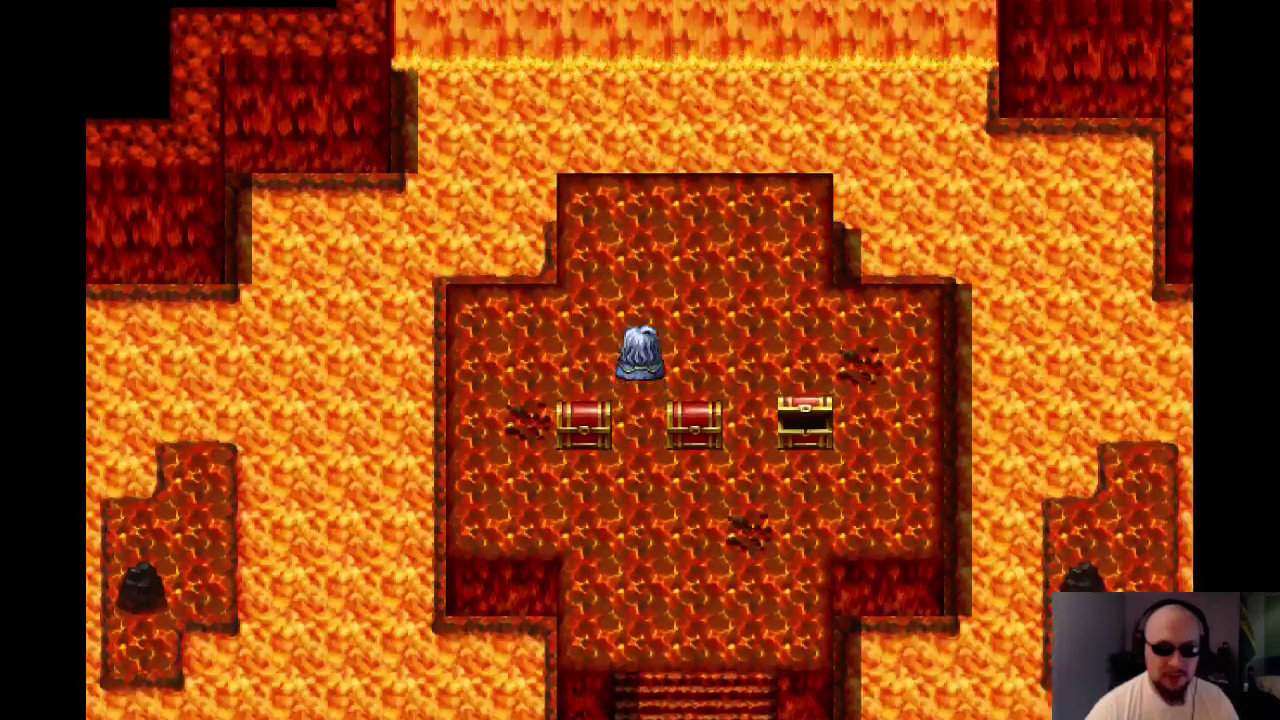
{"action": "key", "text": "Right"}
{"action": "key", "text": "Down"}
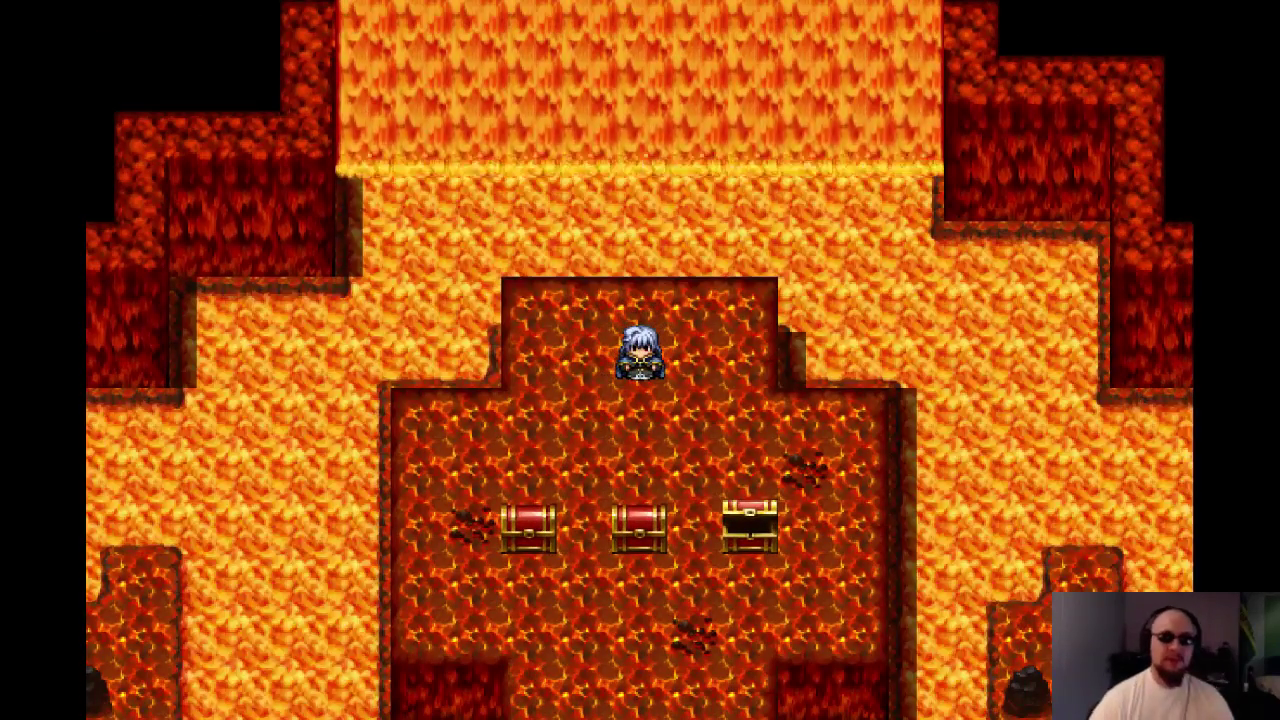